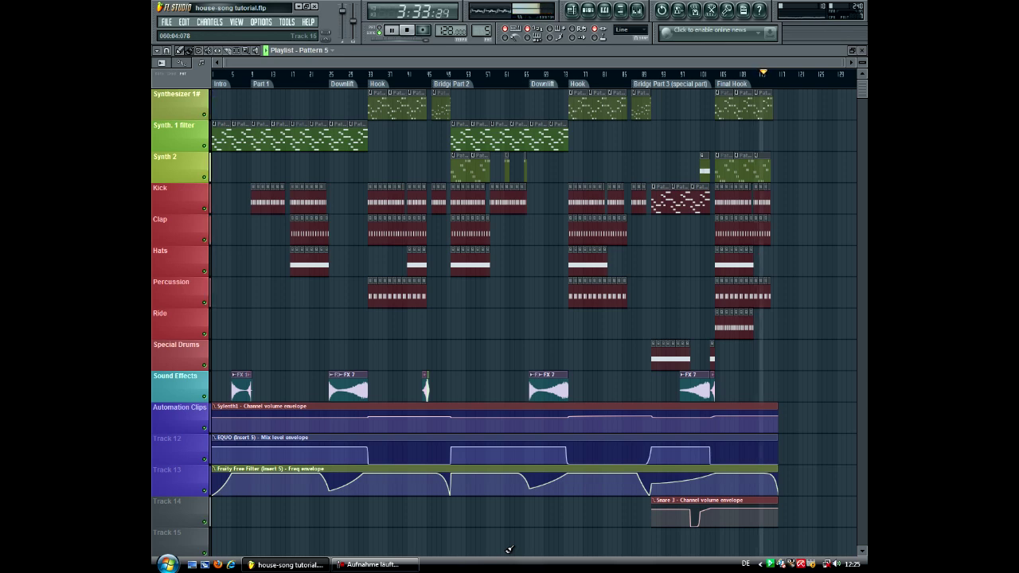
# Stop the song playback and check the mixer's master channel.
pyautogui.click(408, 32)
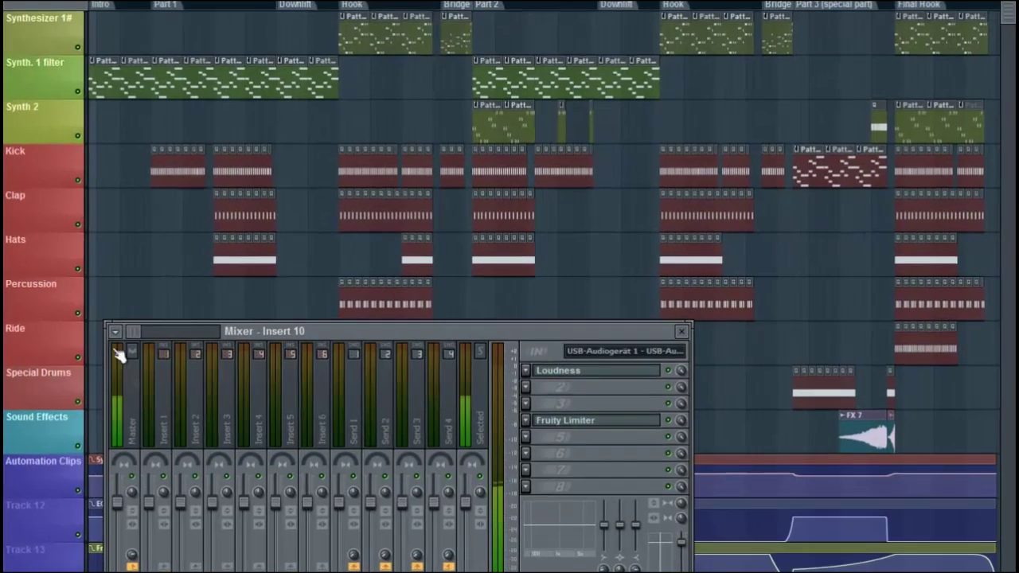
pyautogui.press('F9')
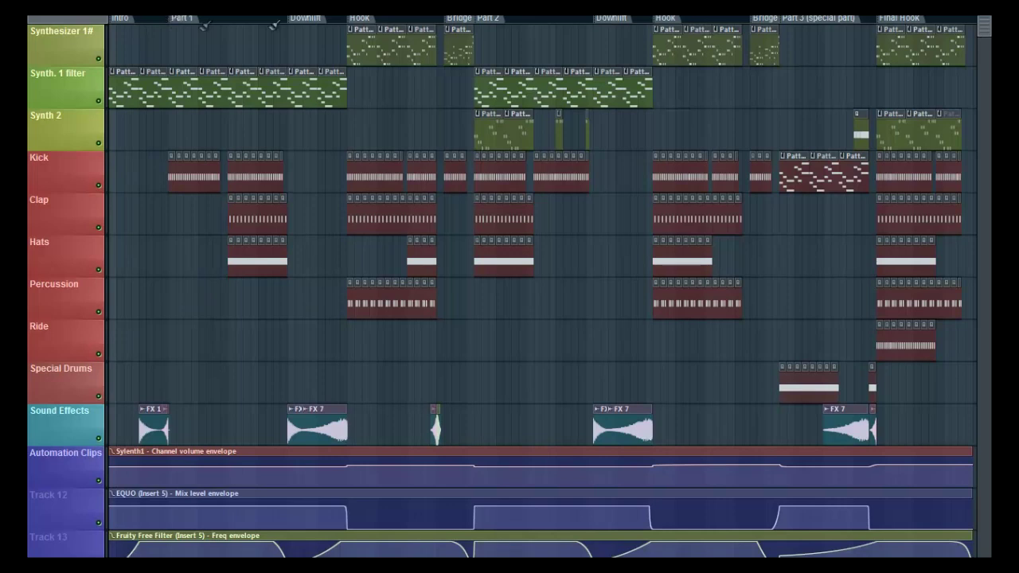
# Jump the song position through the Downlift, Hook, Part 2 and Part 3 sections of the playlist.
pyautogui.click(292, 19)
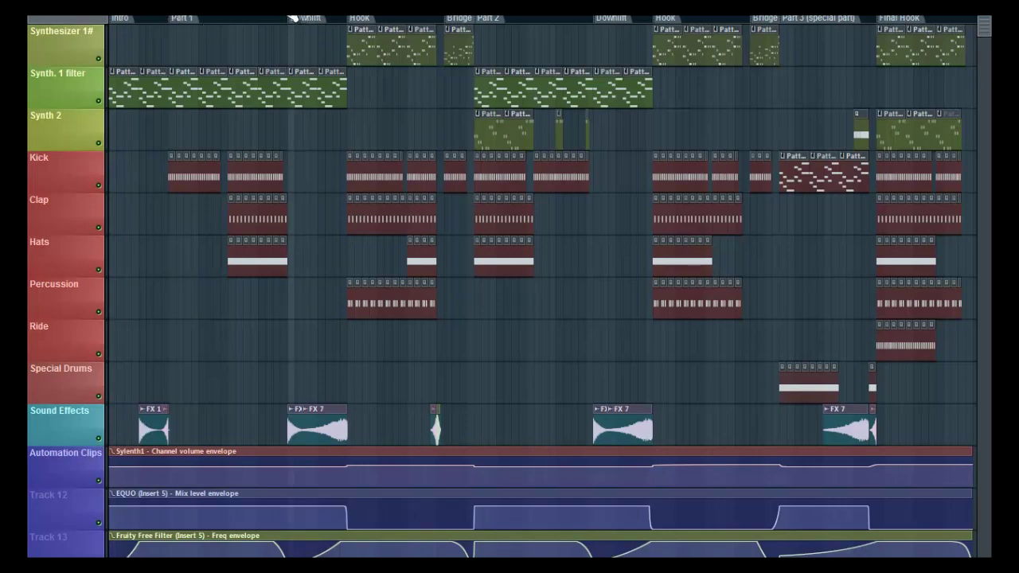
pyautogui.moveTo(292, 17)
pyautogui.mouseDown()
pyautogui.moveTo(354, 17)
pyautogui.moveTo(280, 18)
pyautogui.mouseUp()
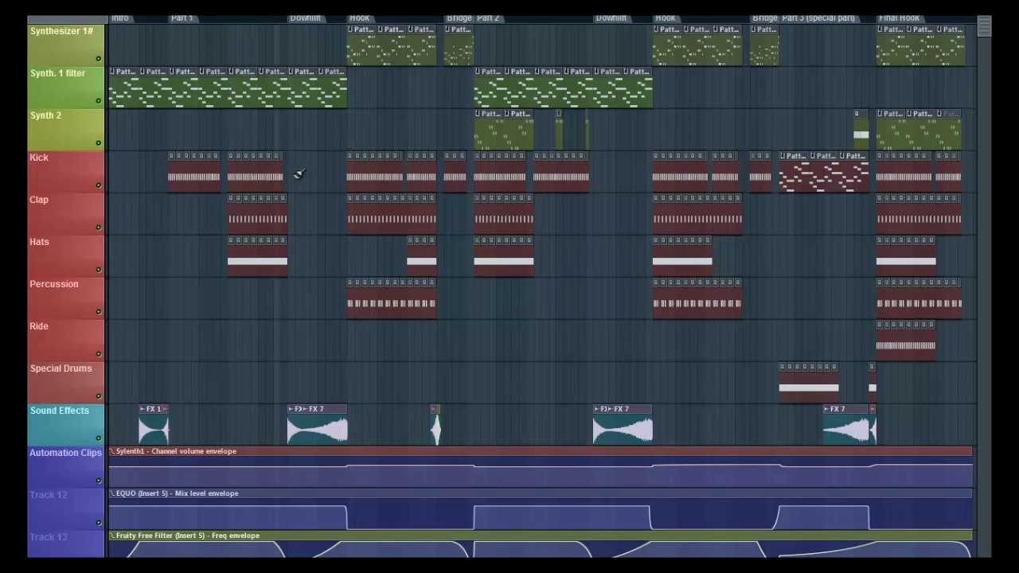
pyautogui.click(315, 17)
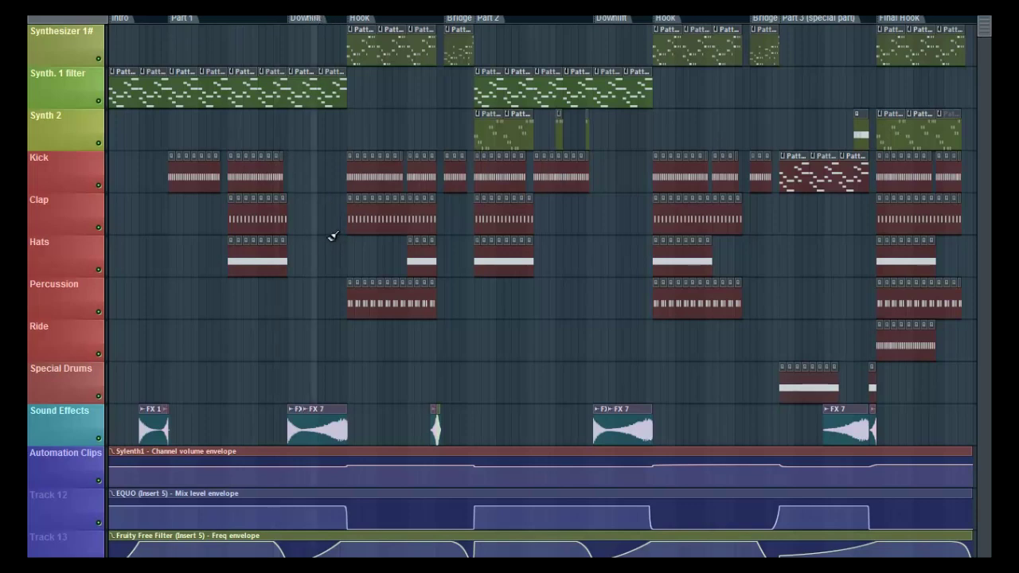
pyautogui.click(355, 18)
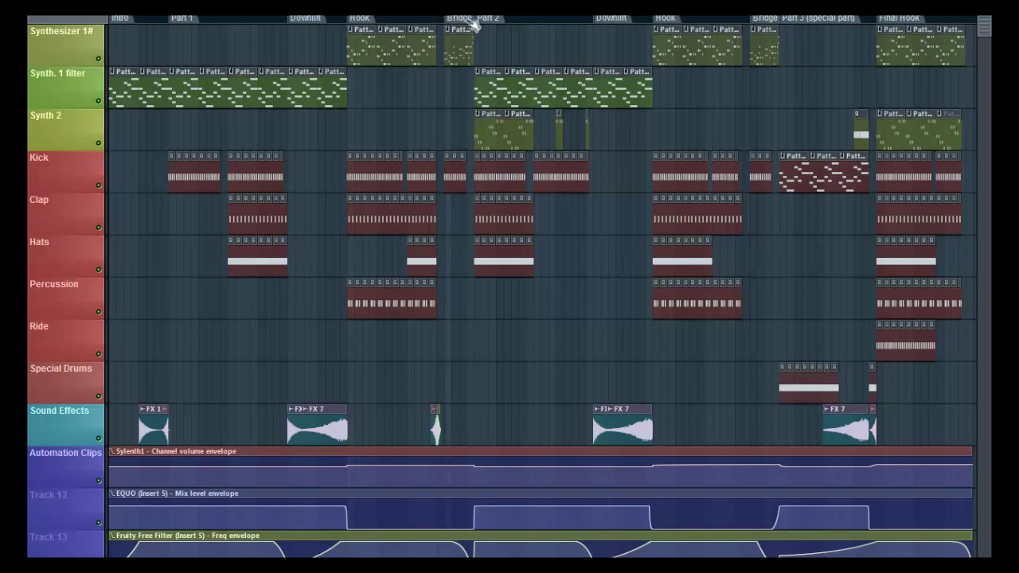
pyautogui.click(485, 19)
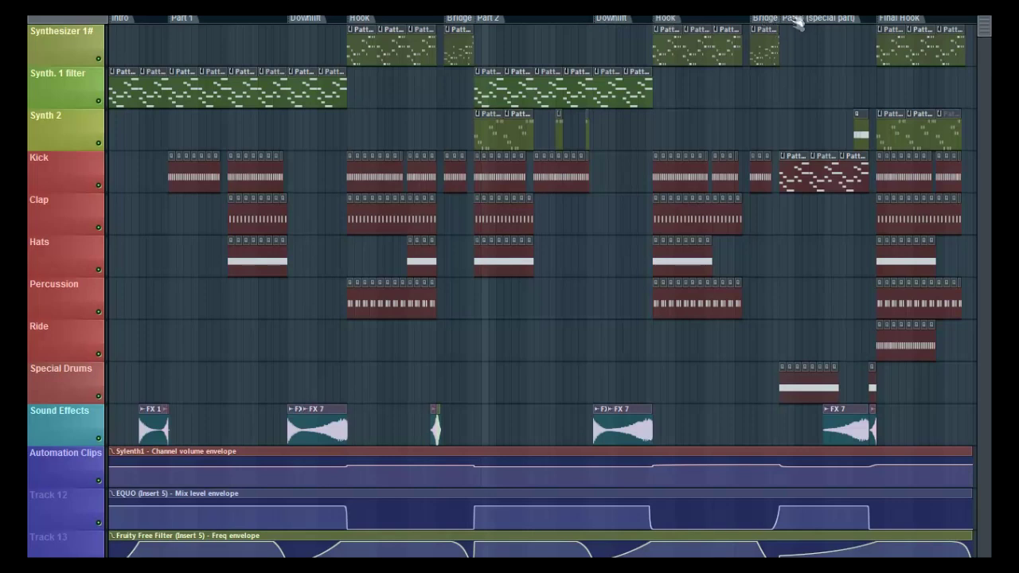
pyautogui.click(784, 18)
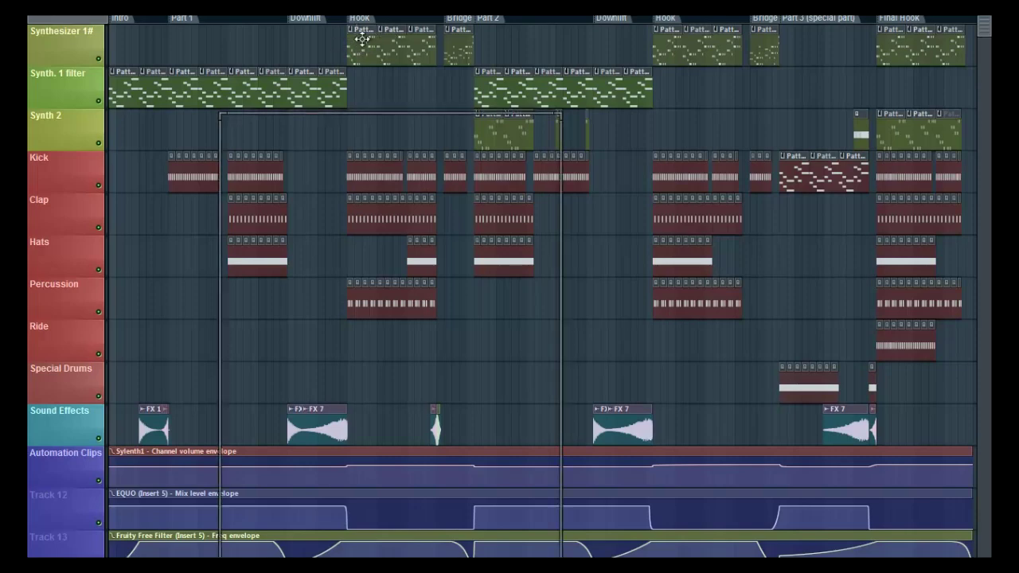
# Open the first Hook pattern on the Synthesizer 1# track and audition its Sylenth1 instrument.
pyautogui.doubleClick(358, 41)
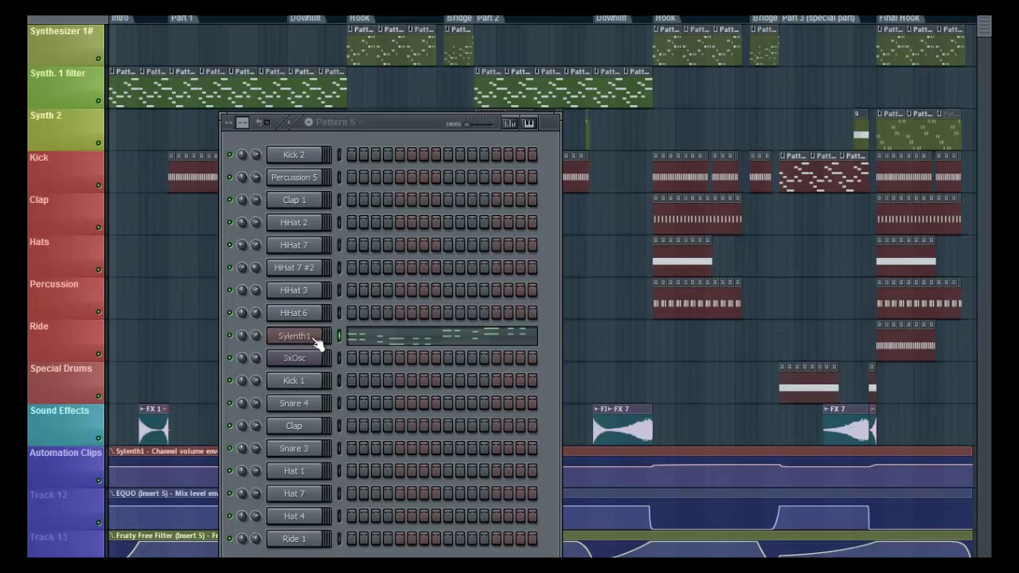
pyautogui.click(313, 339)
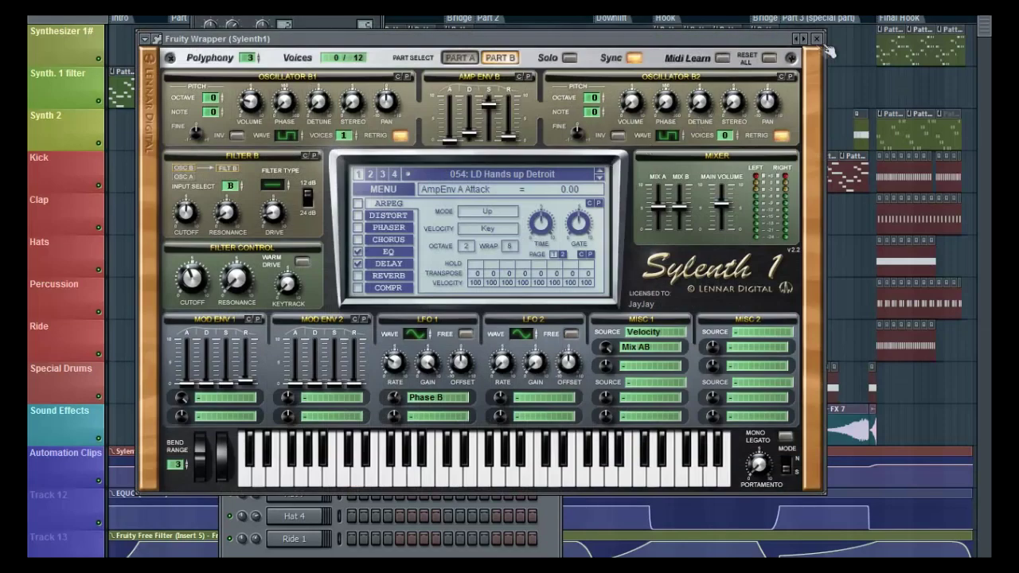
pyautogui.click(466, 485)
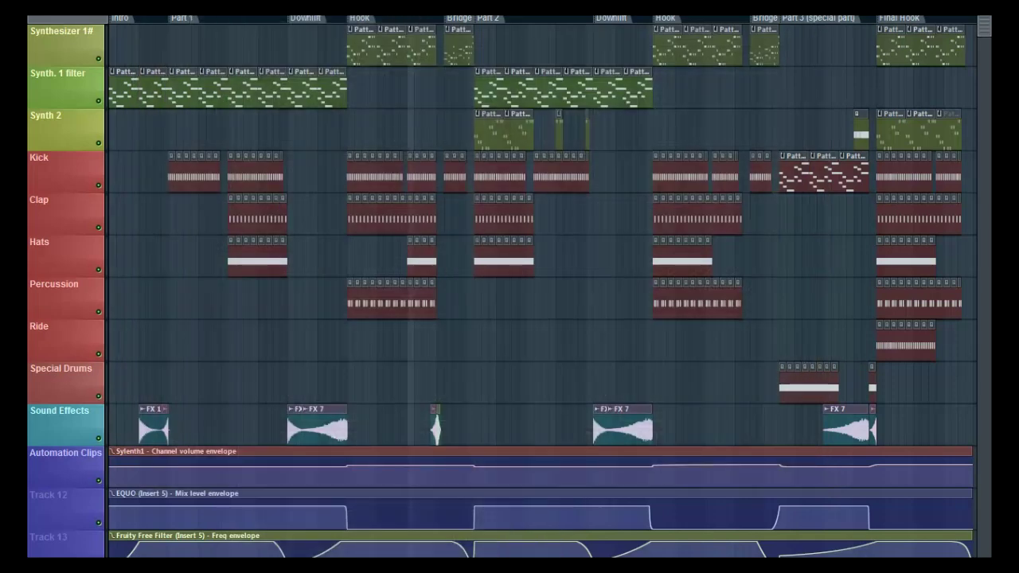
# Bring up the Sylenth1 plugin from the channel list, audition several notes on its keyboard, and close its channel settings.
pyautogui.press('F6')
pyautogui.click(294, 354)
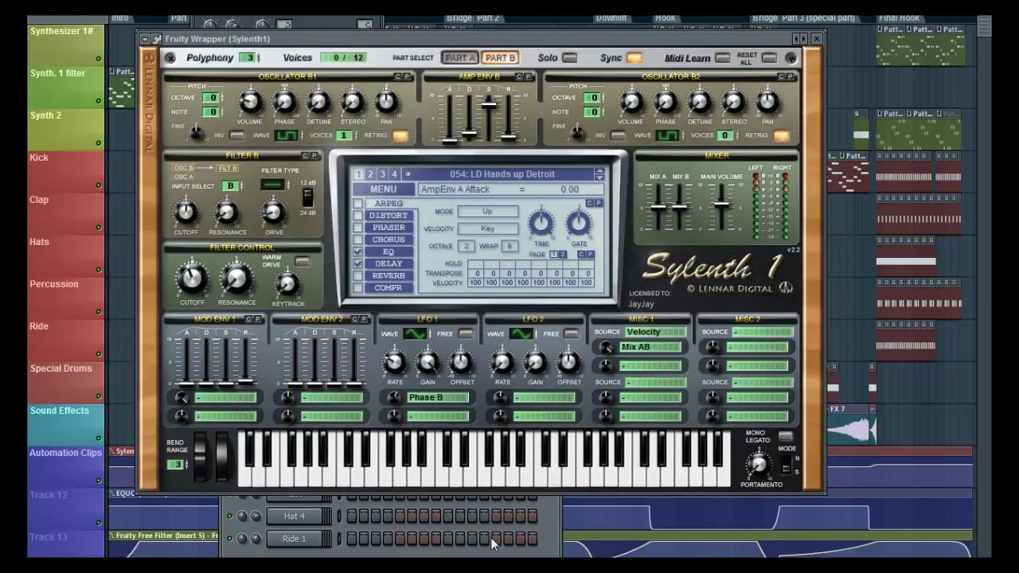
pyautogui.click(496, 478)
pyautogui.click(463, 486)
pyautogui.click(457, 481)
pyautogui.click(484, 482)
pyautogui.click(472, 507)
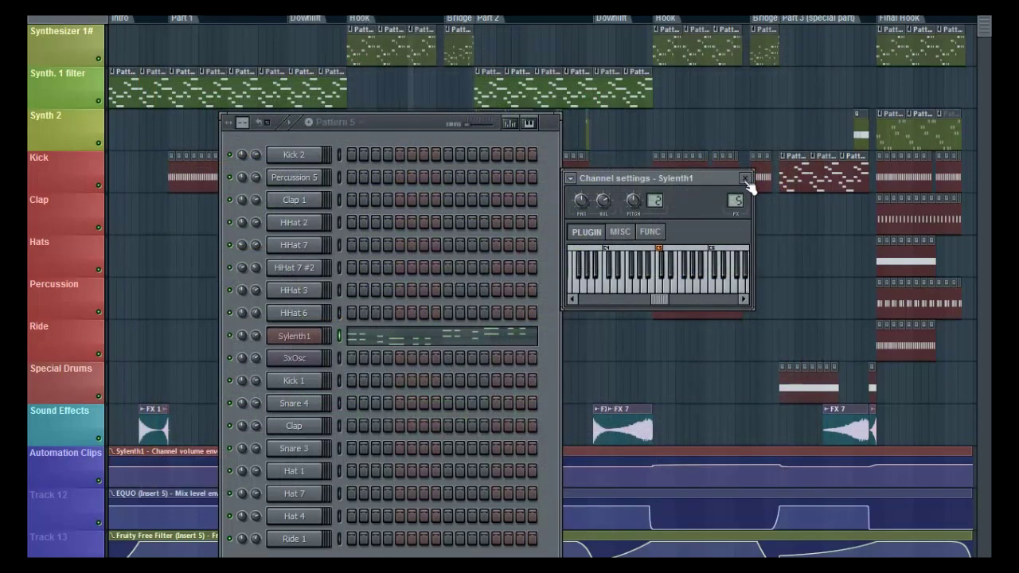
pyautogui.click(745, 178)
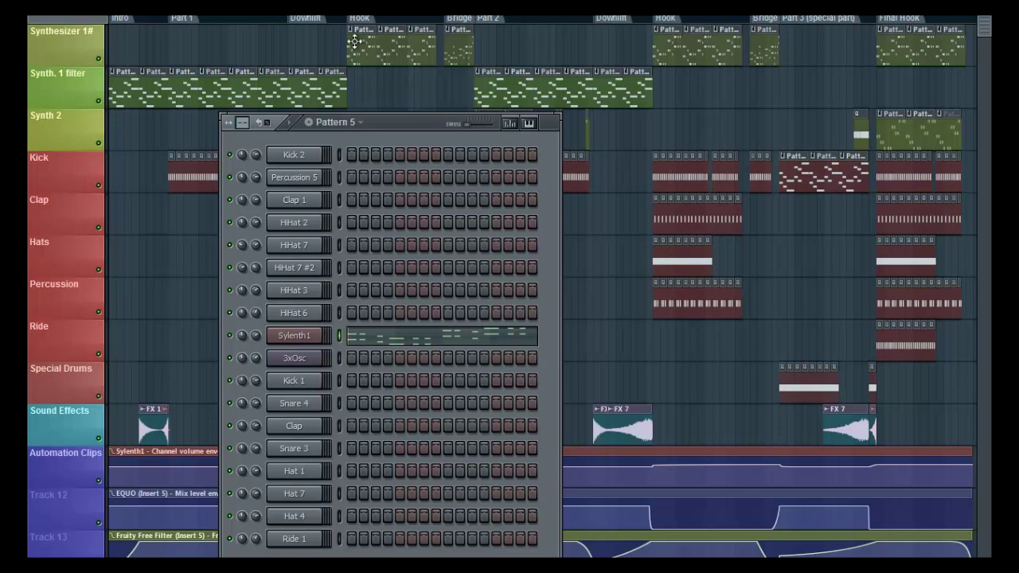
# Play and stop Pattern 5, and show the Sylenth1 channel settings to check its mixer routing.
pyautogui.press('space')
pyautogui.press('space')
pyautogui.click(294, 336)
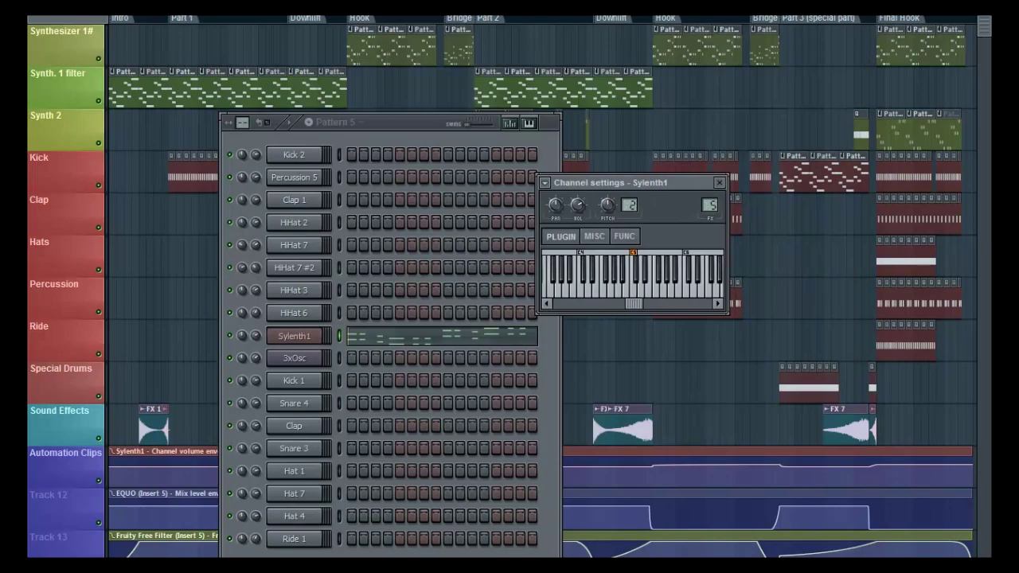
# Examine the Fruity Parametric EQ 2 curve on mixer track Insert 5, closing the mixer and the Sylenth1 channel settings.
pyautogui.press('F9')
pyautogui.click(303, 409)
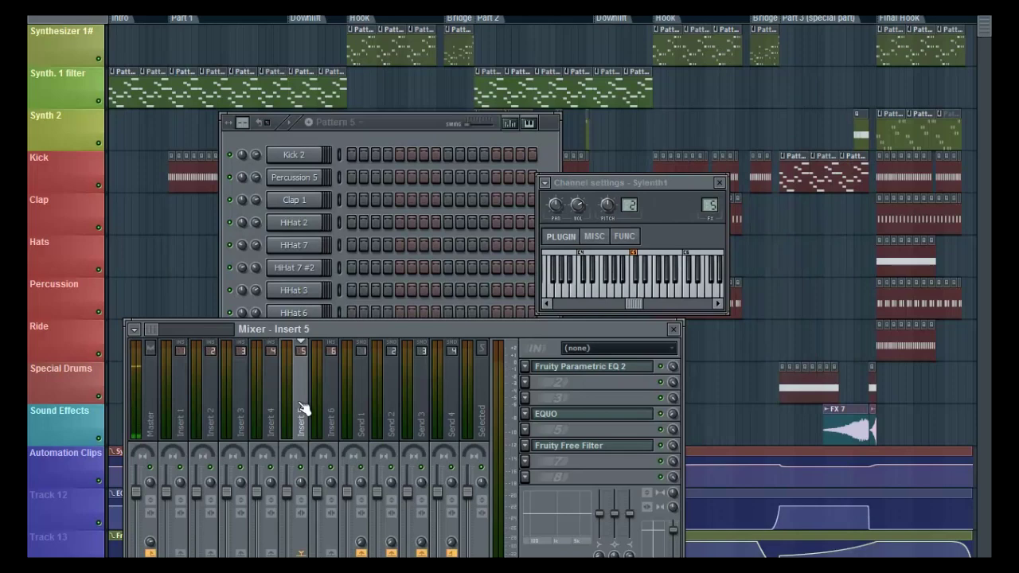
pyautogui.click(609, 376)
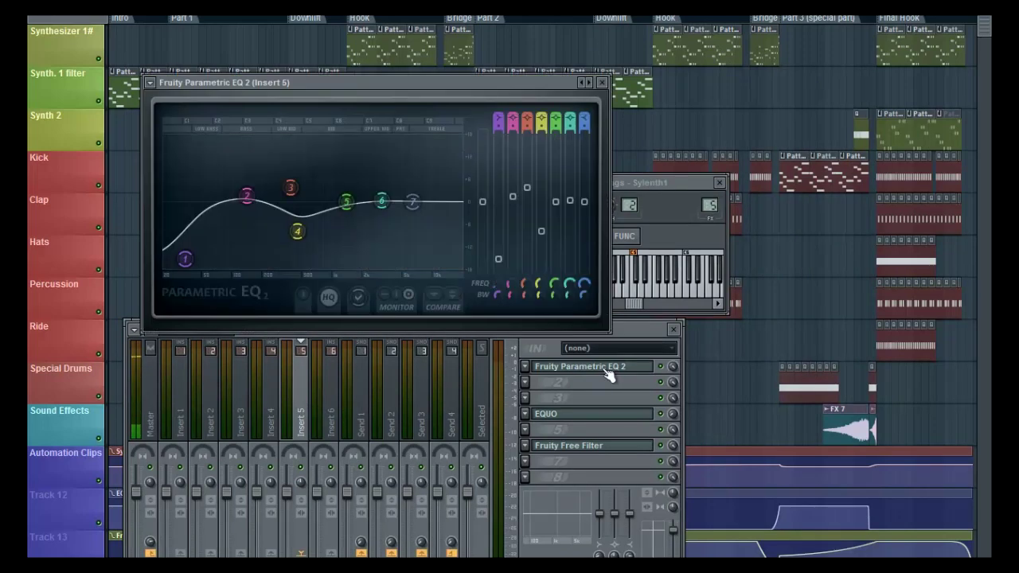
pyautogui.click(674, 329)
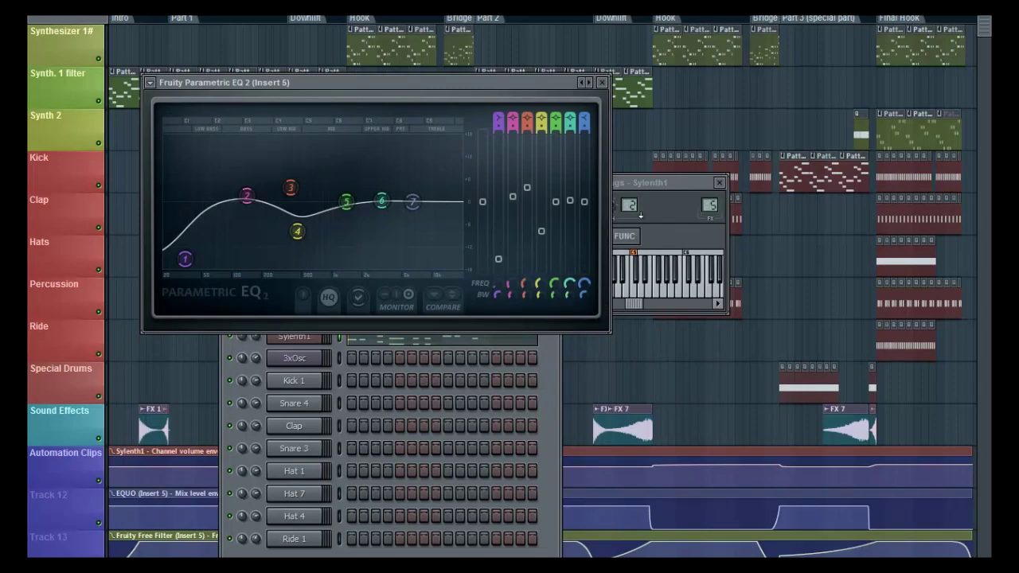
pyautogui.click(720, 183)
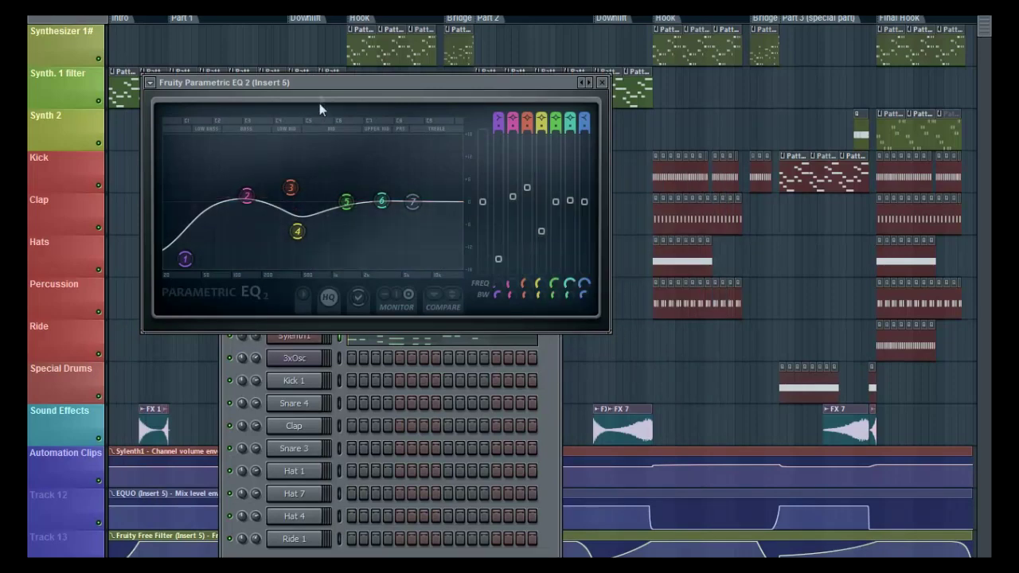
pyautogui.moveTo(317, 83); pyautogui.dragTo(325, 90)
# Examine the EQUO equalizer curve on mixer track Insert 5 and close all open windows.
pyautogui.press('F9')
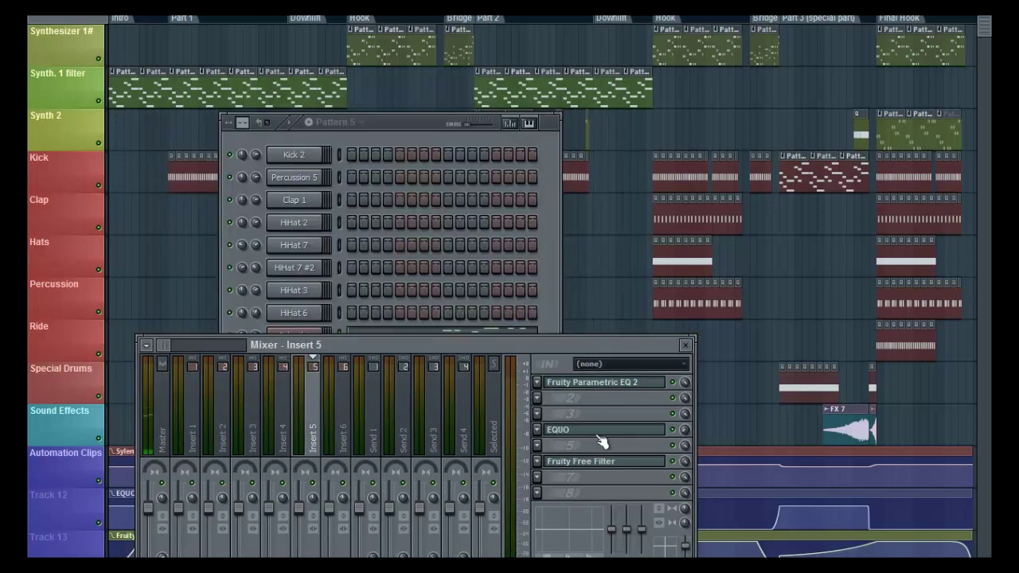
pyautogui.click(599, 431)
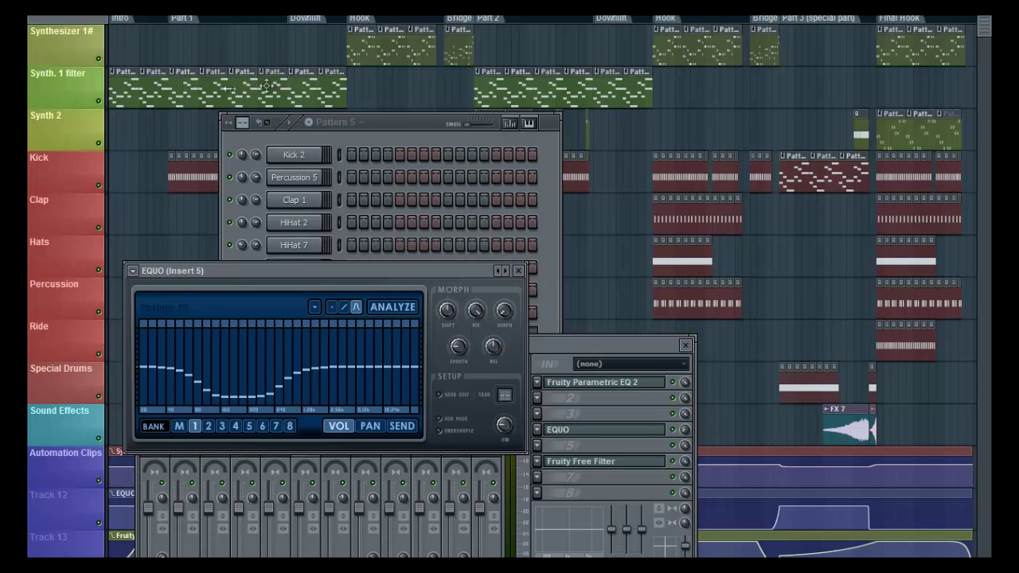
pyautogui.press('F12')
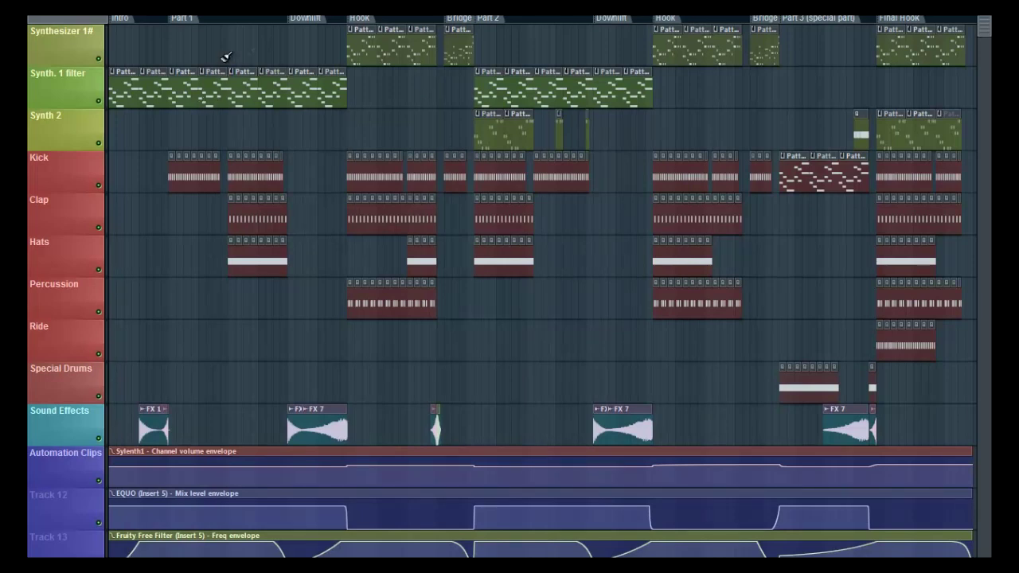
# Check the Insert 5 effects in the mixer against the EQUO mix level envelope at Part 1 and the Hook.
pyautogui.moveTo(186, 506)
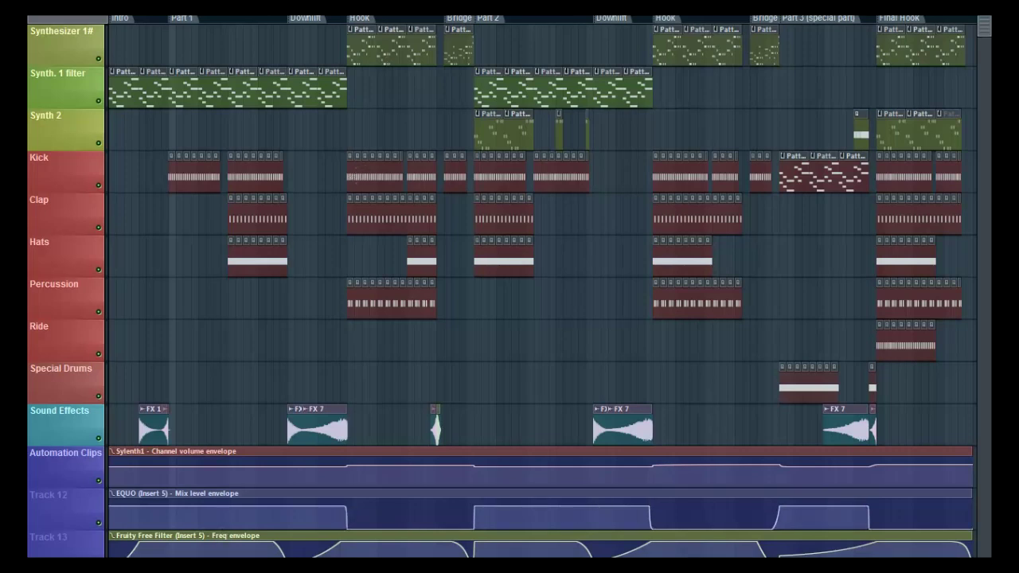
pyautogui.press('F9')
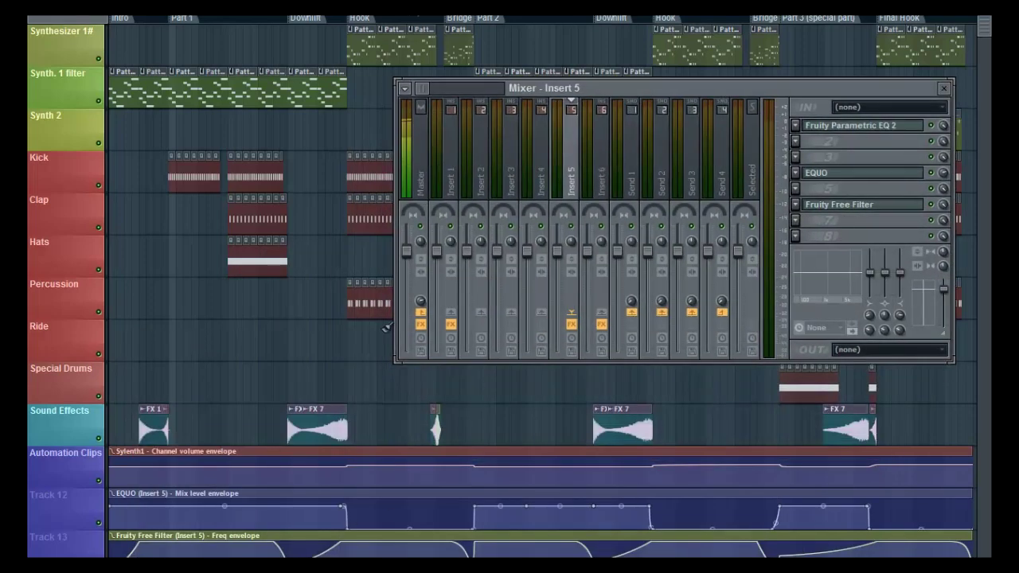
pyautogui.press('F9')
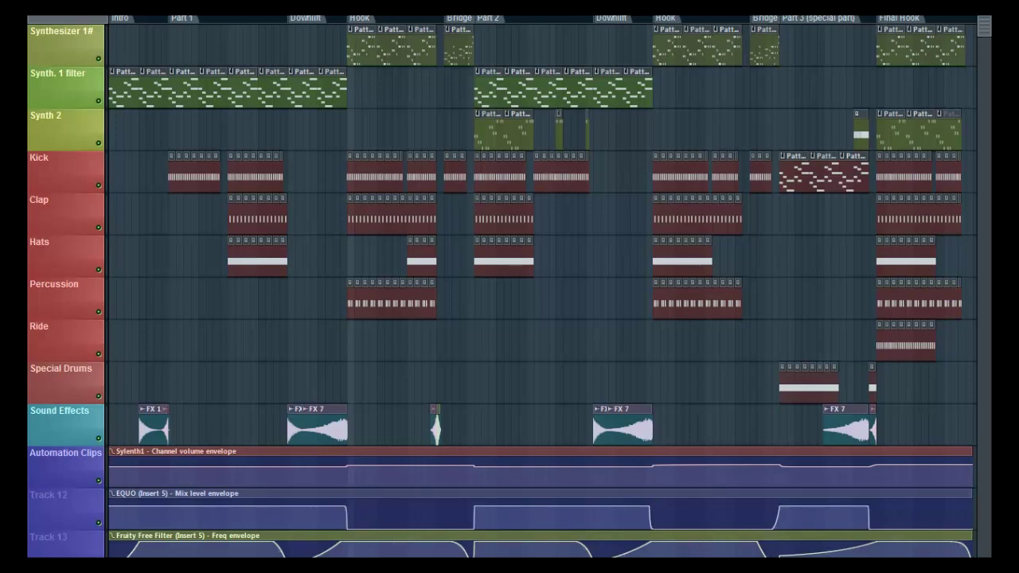
pyautogui.press('F9')
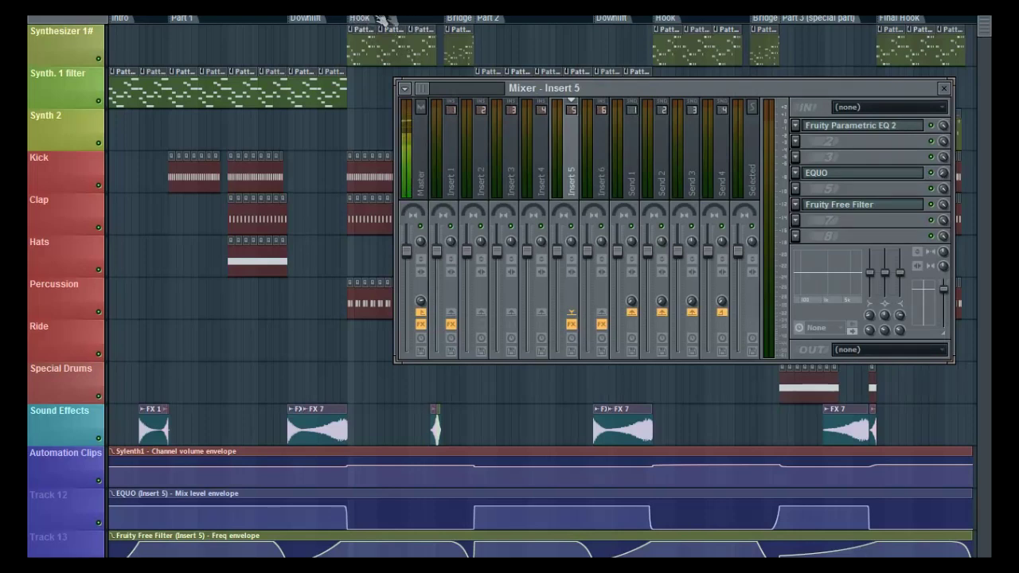
pyautogui.press('F9')
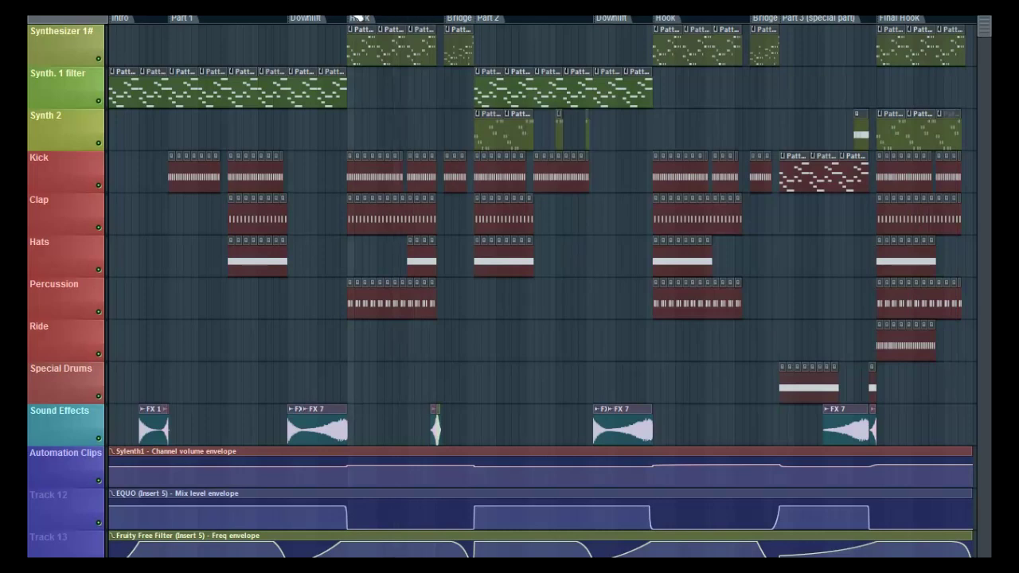
# Review the EQUO band settings on Insert 5 once more, leaving only the playlist open.
pyautogui.press('F9')
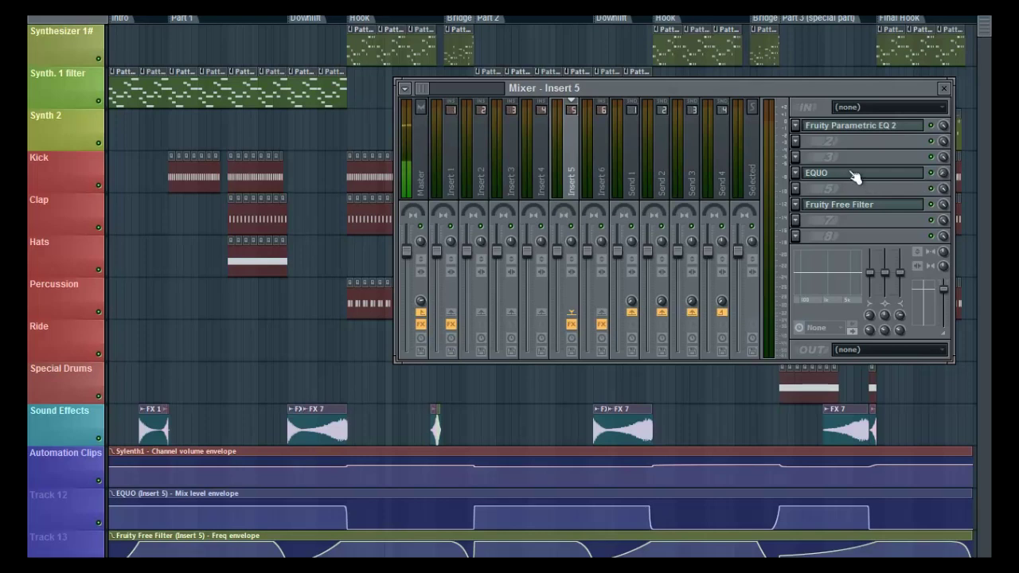
pyautogui.click(853, 177)
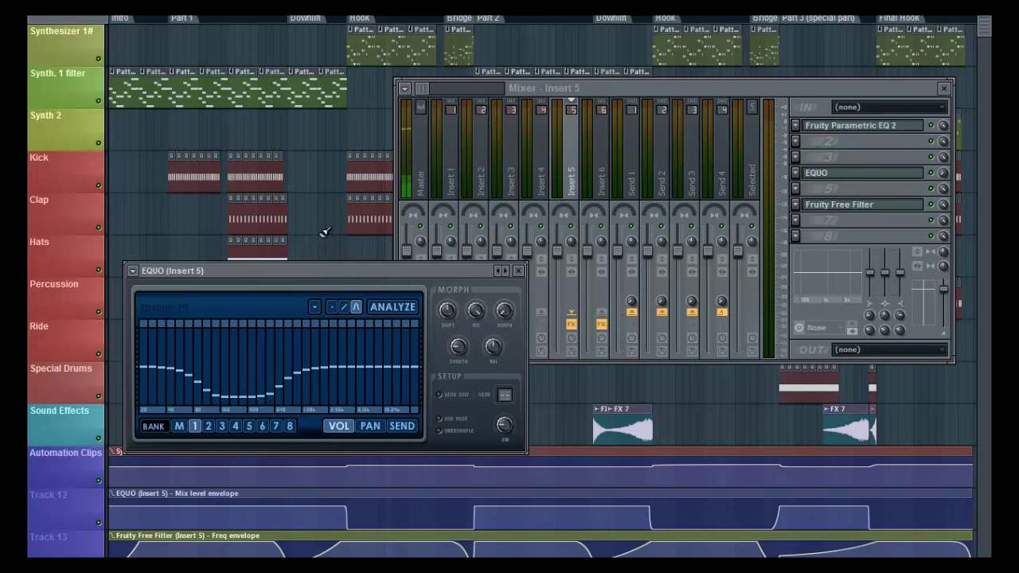
pyautogui.press('F12')
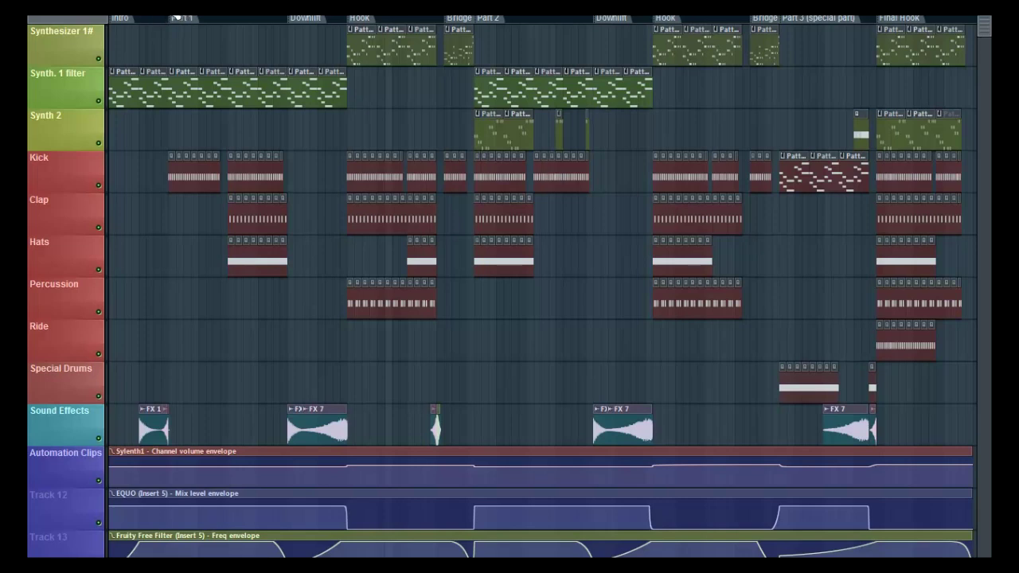
# Compare the filtered and unfiltered synth by moving the song position to the Downlift, Part 1 and Hook sections.
pyautogui.click(314, 17)
pyautogui.click(169, 17)
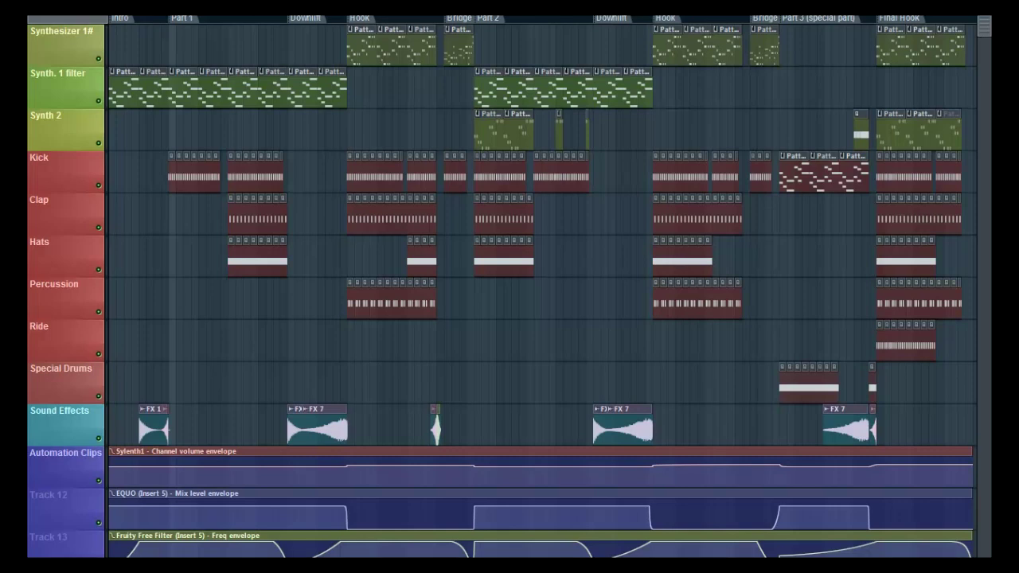
pyautogui.click(350, 17)
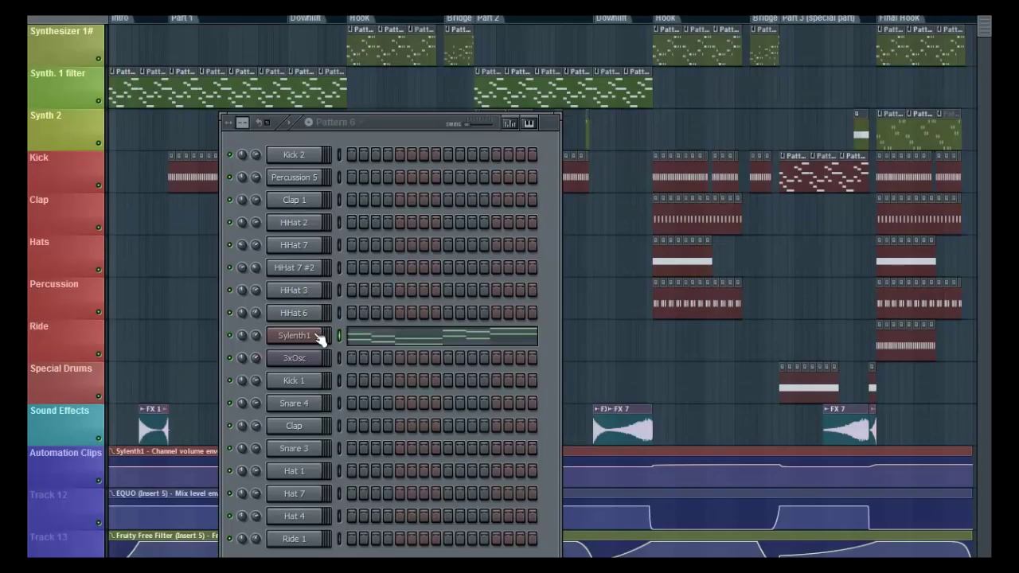
# Open Pattern 6's Sylenth1 notes in the piano roll and play them back.
pyautogui.rightClick(318, 338)
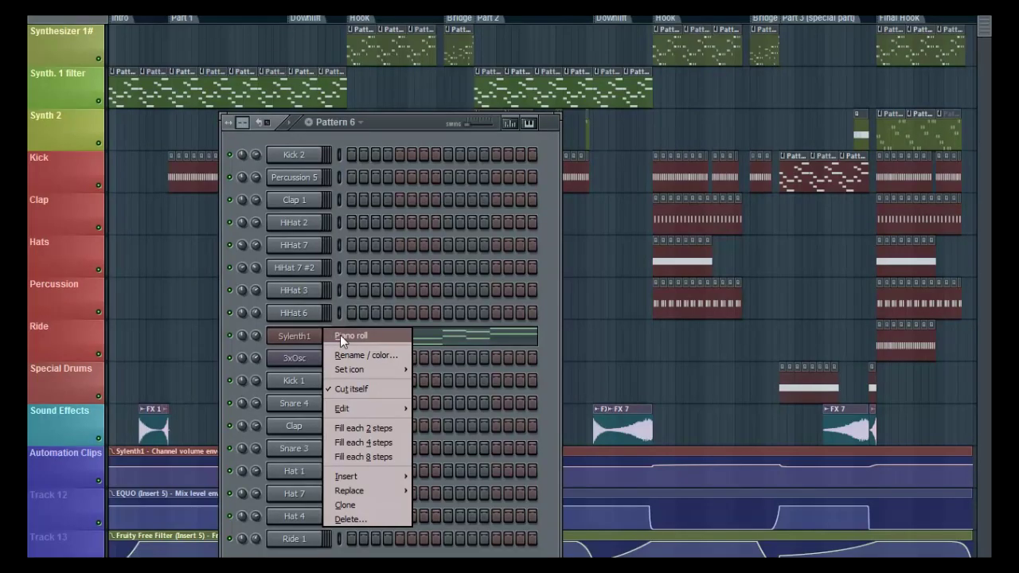
pyautogui.click(340, 335)
pyautogui.scroll(-3, 239, 147)
pyautogui.scroll(3, 243, 151)
pyautogui.press('space')
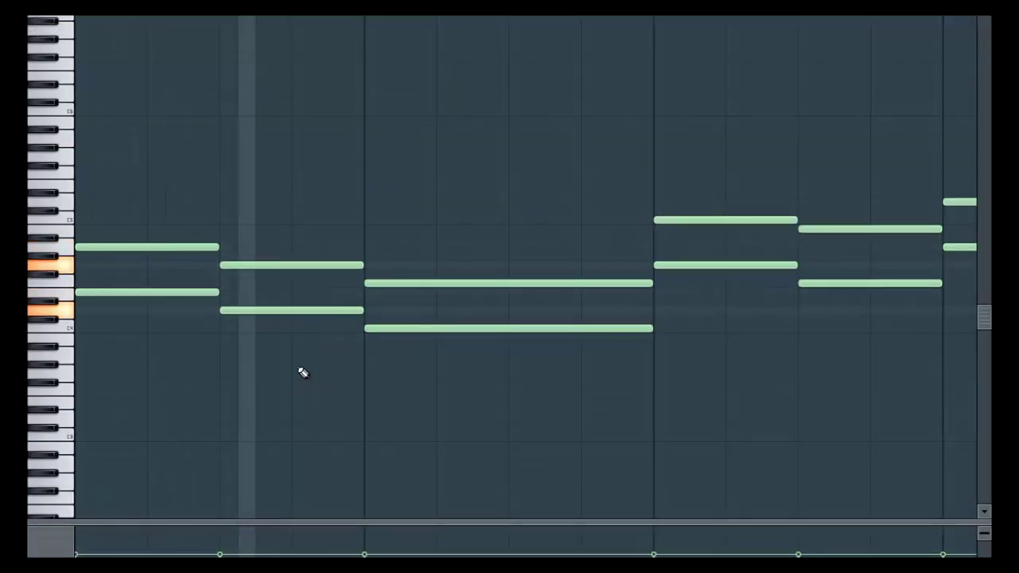
pyautogui.scroll(-3, 350, 434)
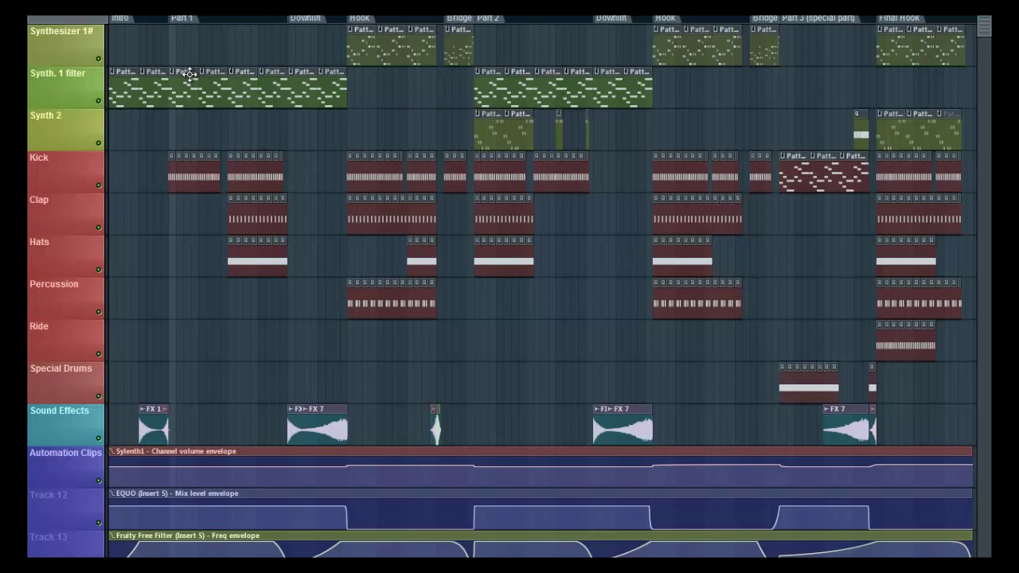
# Check Insert 5 in the mixer, open its Fruity Free Filter and place the filter window beside the effects list.
pyautogui.press('F9')
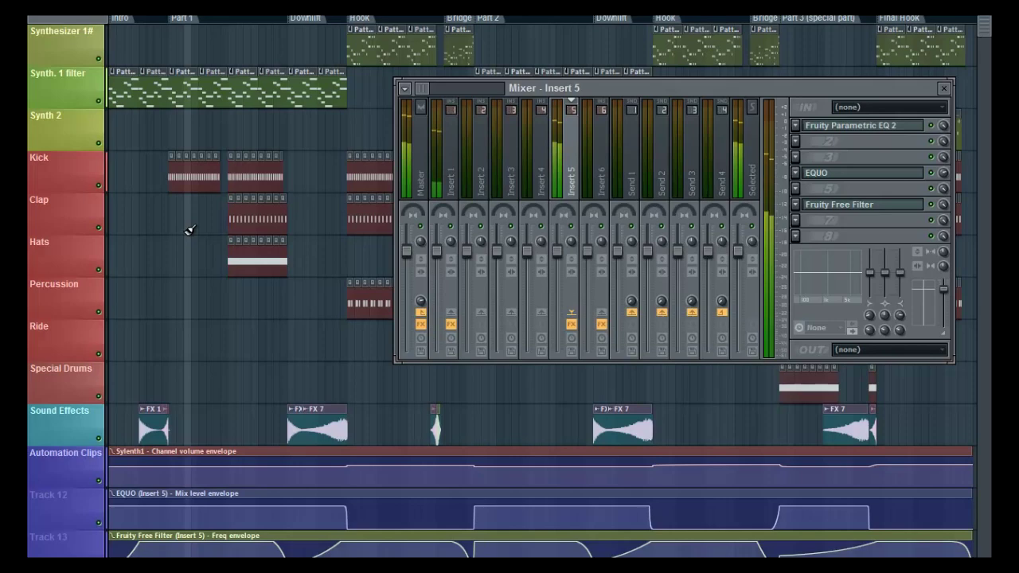
pyautogui.press('F9')
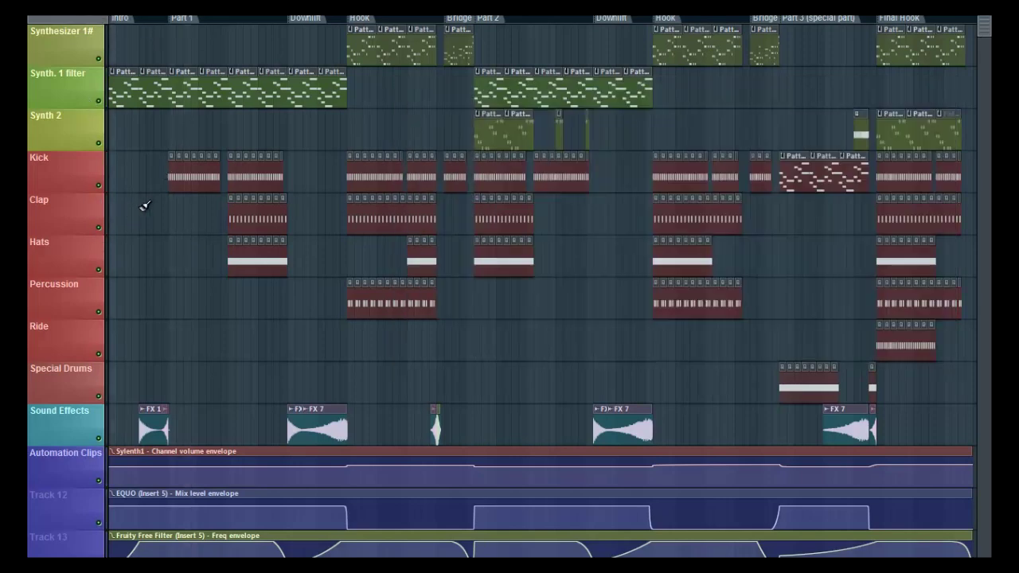
pyautogui.scroll(3, 250, 18)
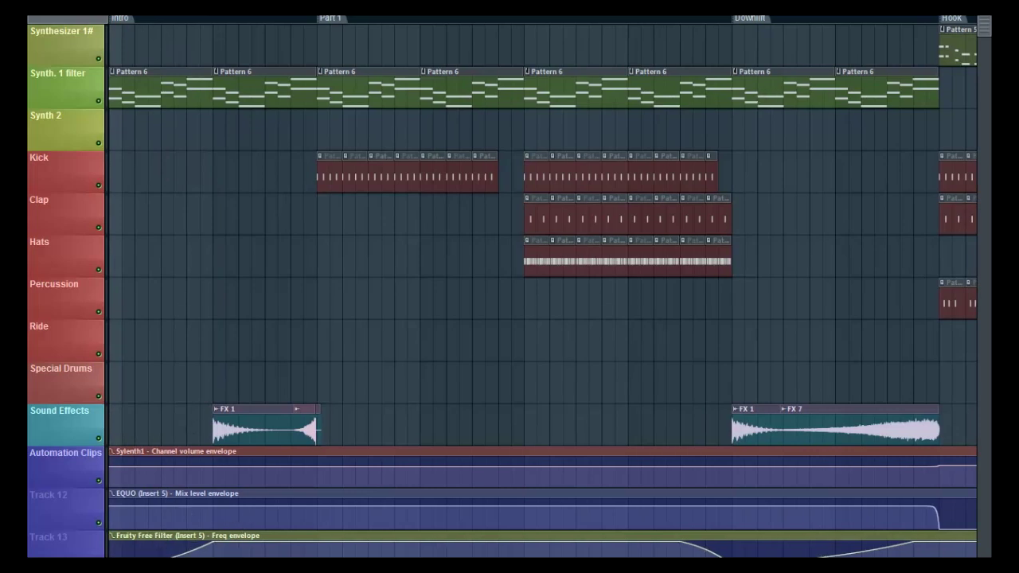
pyautogui.press('F9')
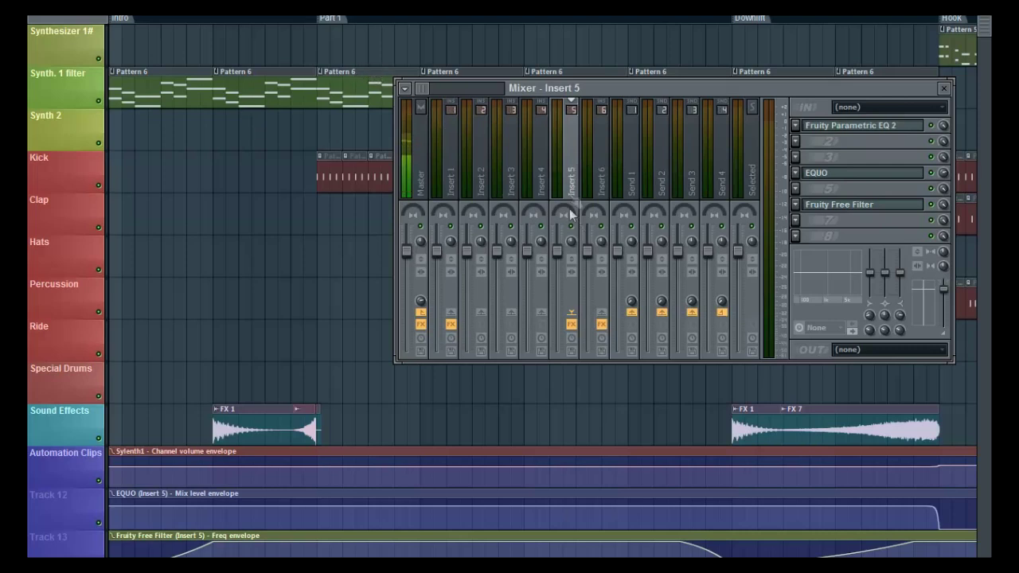
pyautogui.click(874, 207)
pyautogui.moveTo(338, 253); pyautogui.dragTo(387, 243)
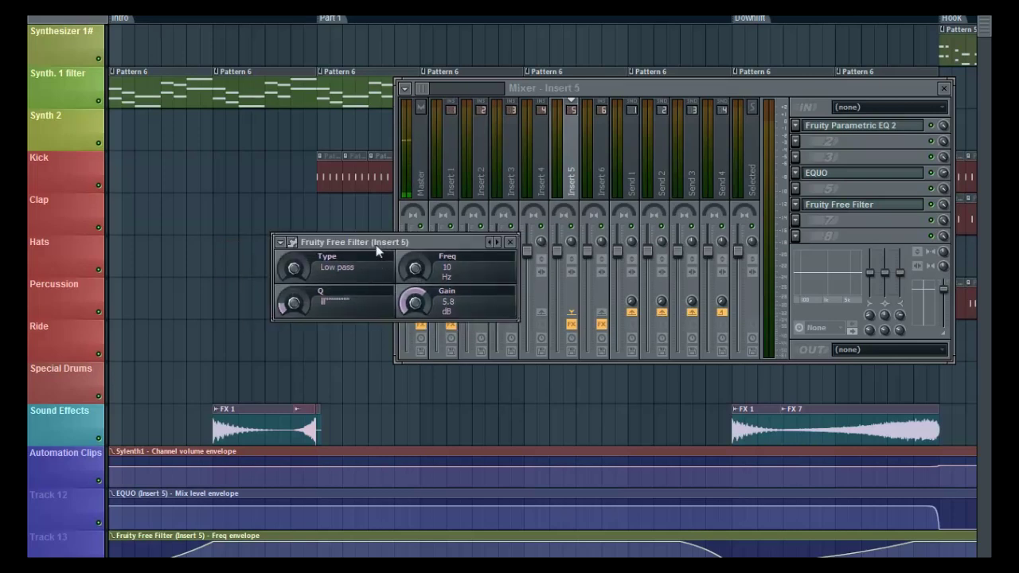
pyautogui.moveTo(379, 244); pyautogui.dragTo(392, 243)
# Inspect the low-pass filter's Freq control during Intro playback, leaving only the playlist open.
pyautogui.moveTo(428, 273)
pyautogui.mouseDown()
pyautogui.moveTo(428, 224)
pyautogui.moveTo(428, 273)
pyautogui.mouseUp()
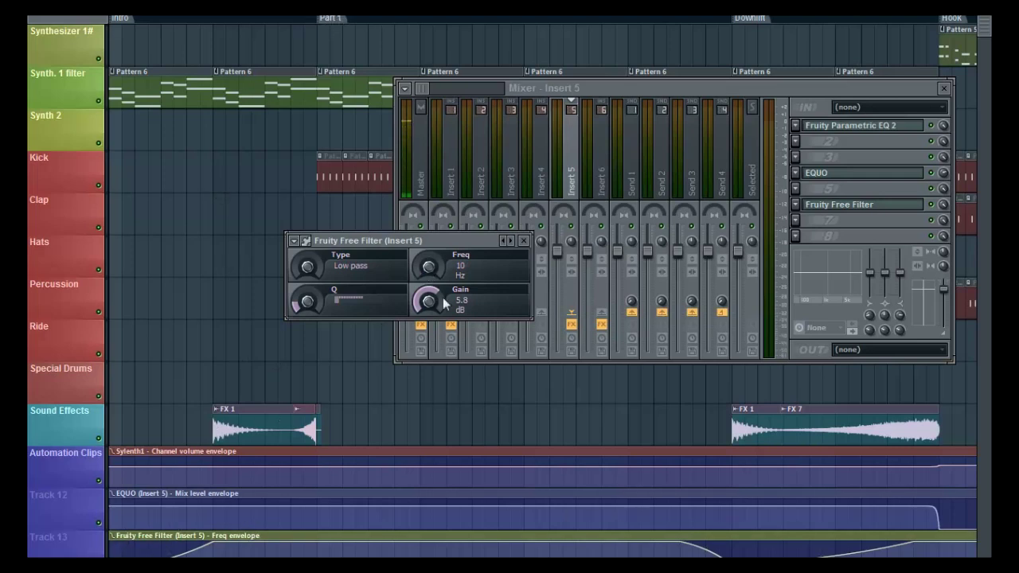
pyautogui.moveTo(430, 271)
pyautogui.mouseDown()
pyautogui.moveTo(430, 247)
pyautogui.moveTo(430, 276)
pyautogui.mouseUp()
pyautogui.press('space')
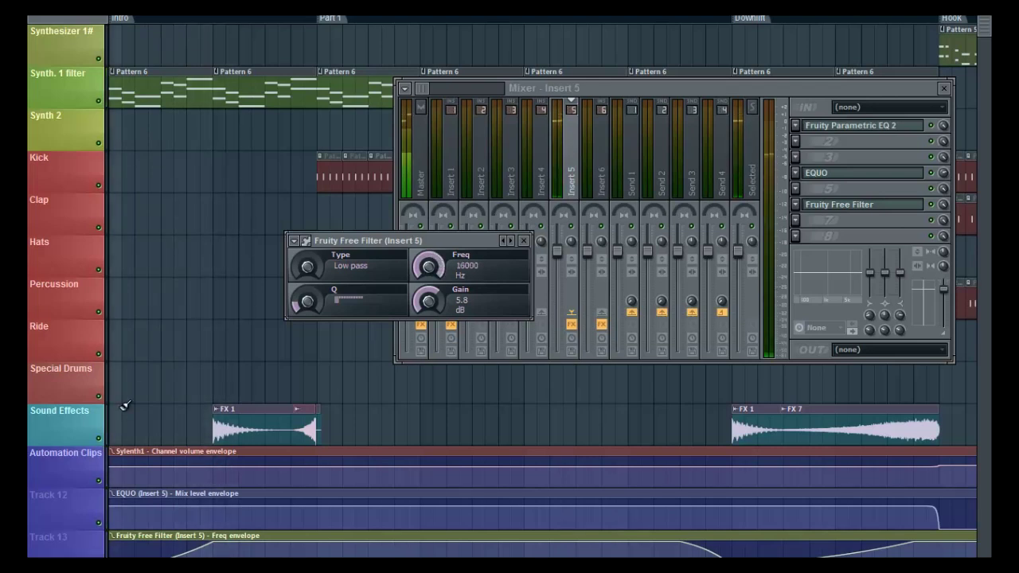
pyautogui.press('F12')
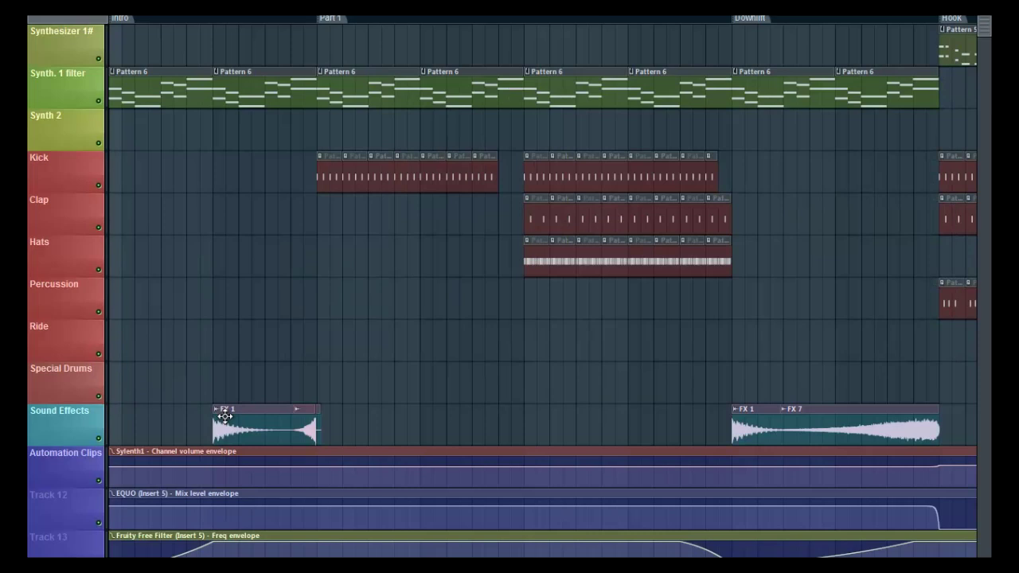
# Browse the House Song Kit's Drums and Sounds folder for the 5 - FX samples, and hide the browser again.
pyautogui.hotkey('alt', 'F8')
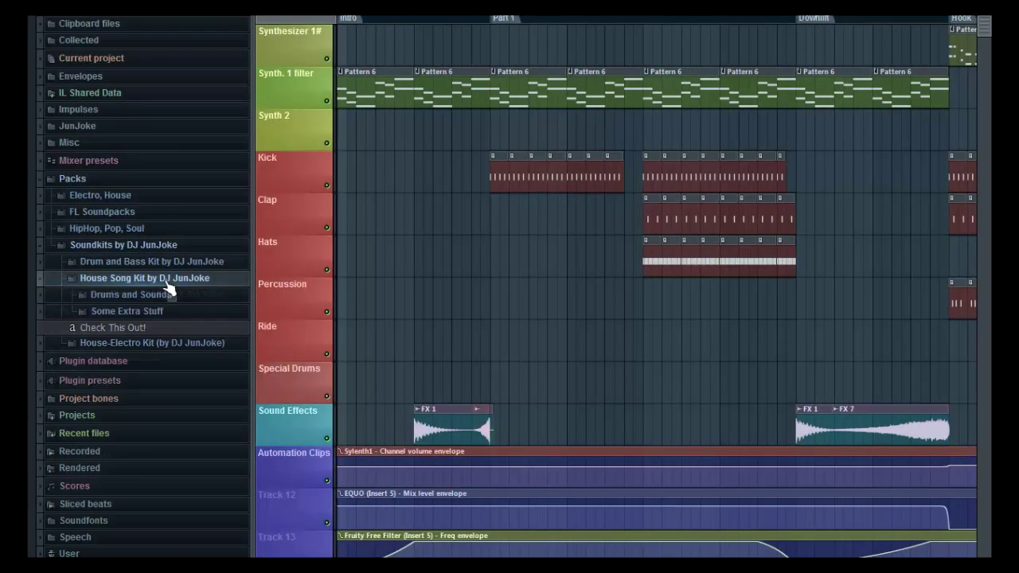
pyautogui.click(155, 297)
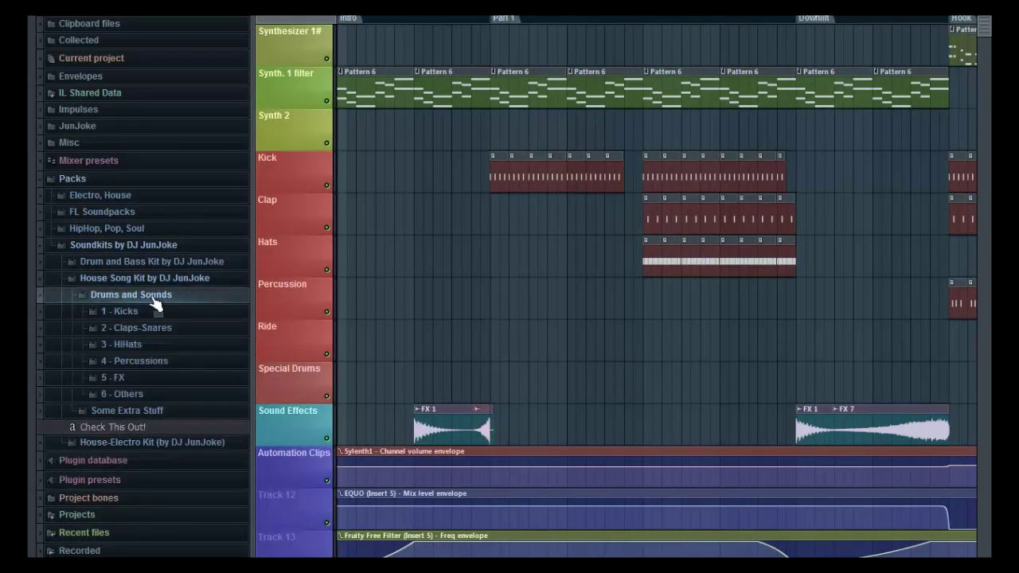
pyautogui.click(153, 379)
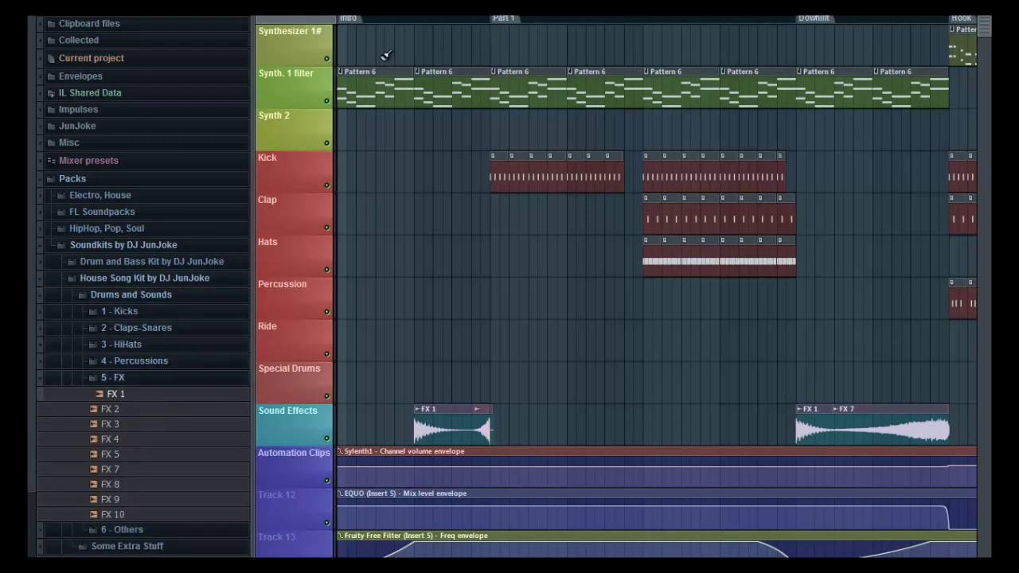
pyautogui.hotkey('alt', 'F8')
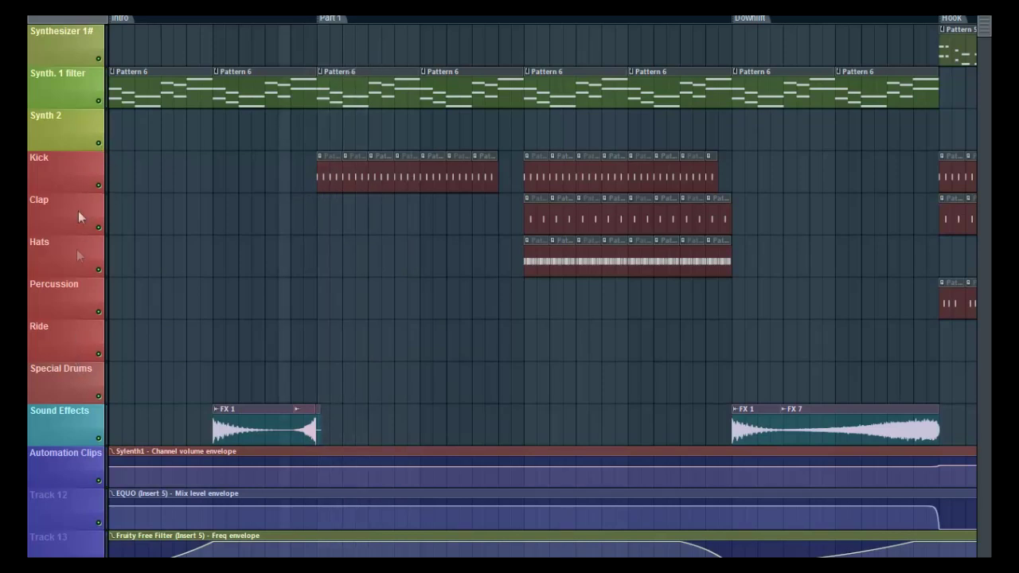
# Move the song position to the kick break in the middle of Part 1 and open Pattern 4 in the step sequencer.
pyautogui.click(511, 16)
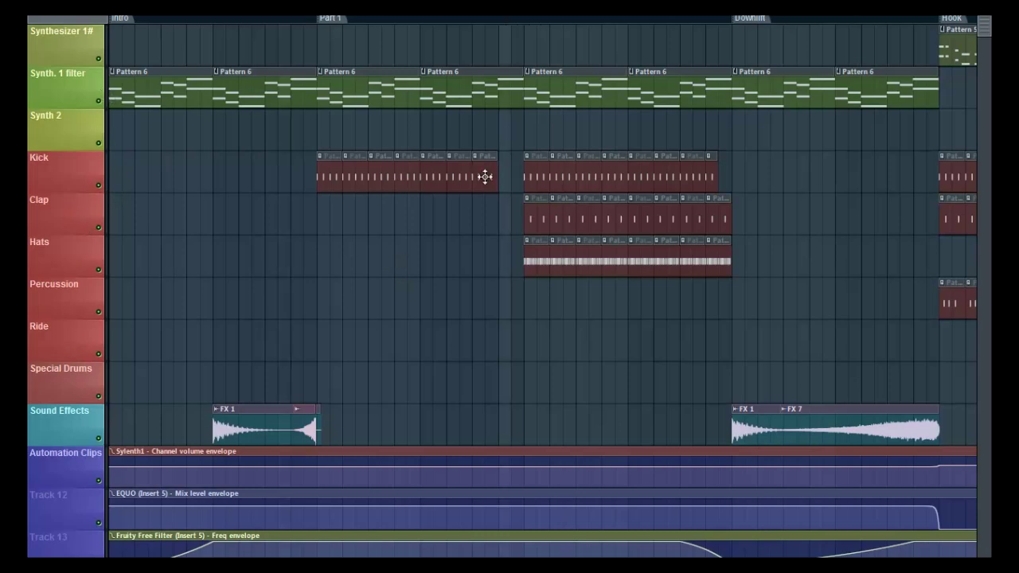
pyautogui.press('F6')
pyautogui.press('F6')
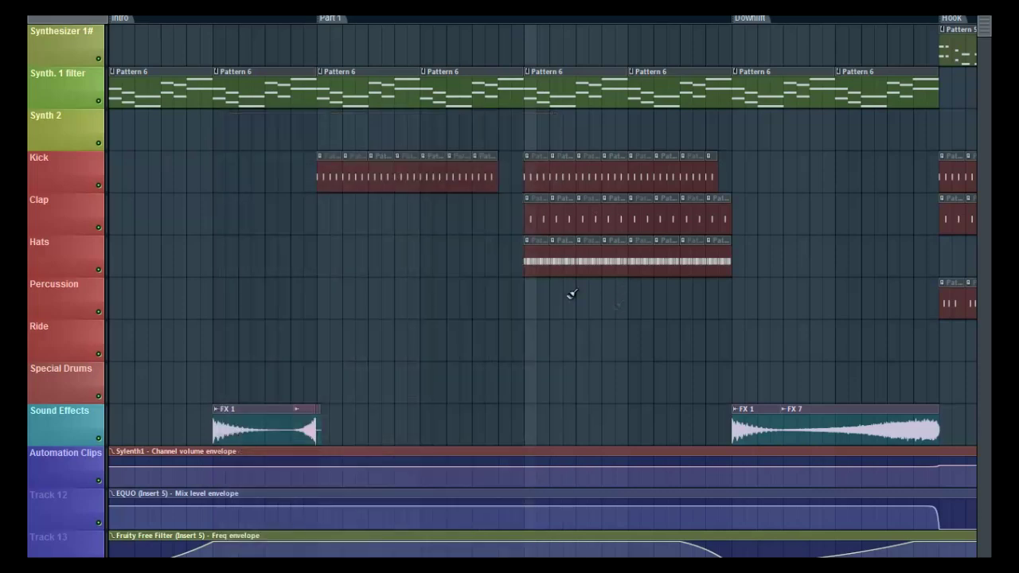
pyautogui.press('F6')
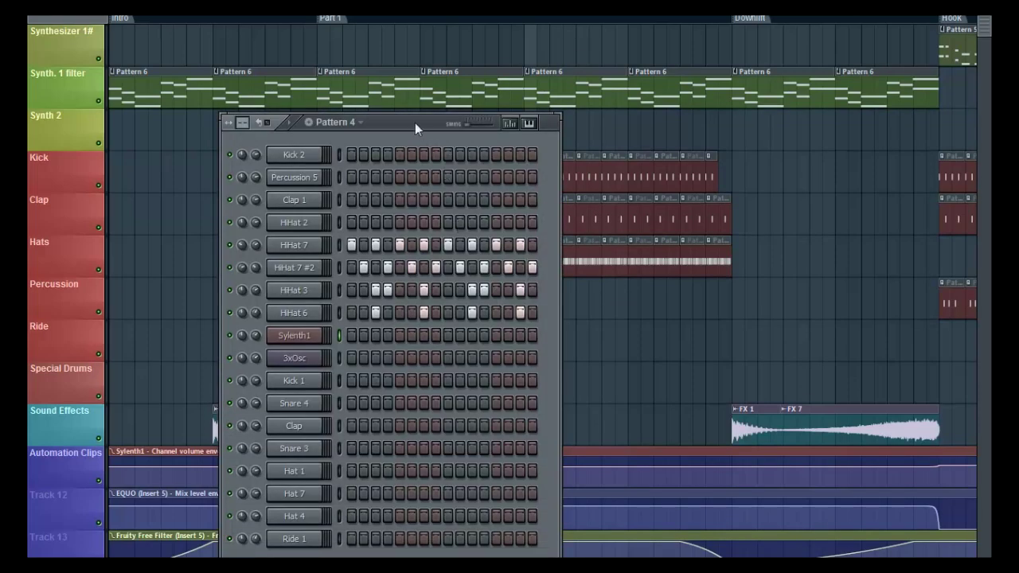
pyautogui.moveTo(415, 123); pyautogui.dragTo(428, 122)
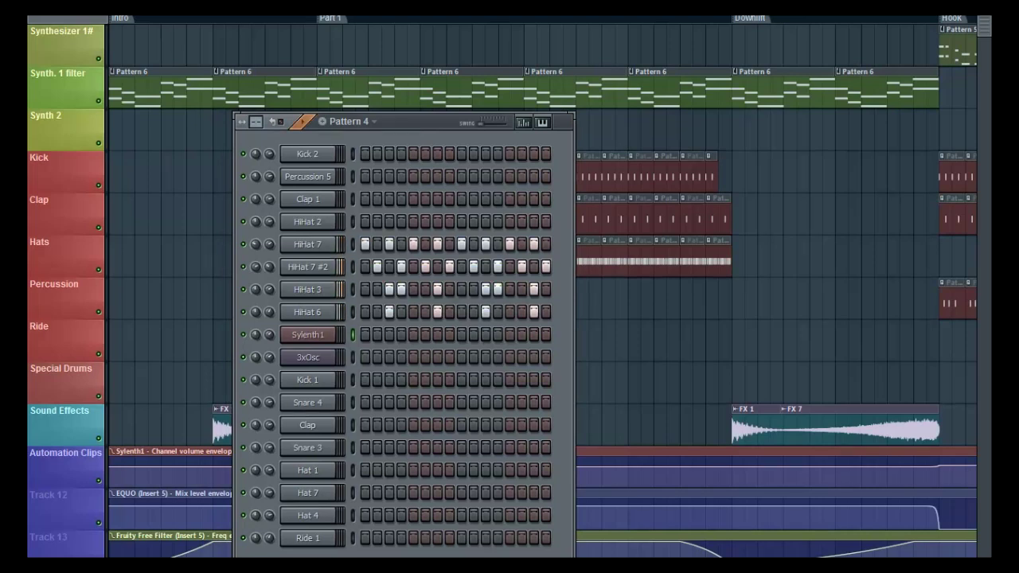
# Select the HiHat 7 channel and look up its Clone option without applying it.
pyautogui.click(355, 246)
pyautogui.rightClick(335, 242)
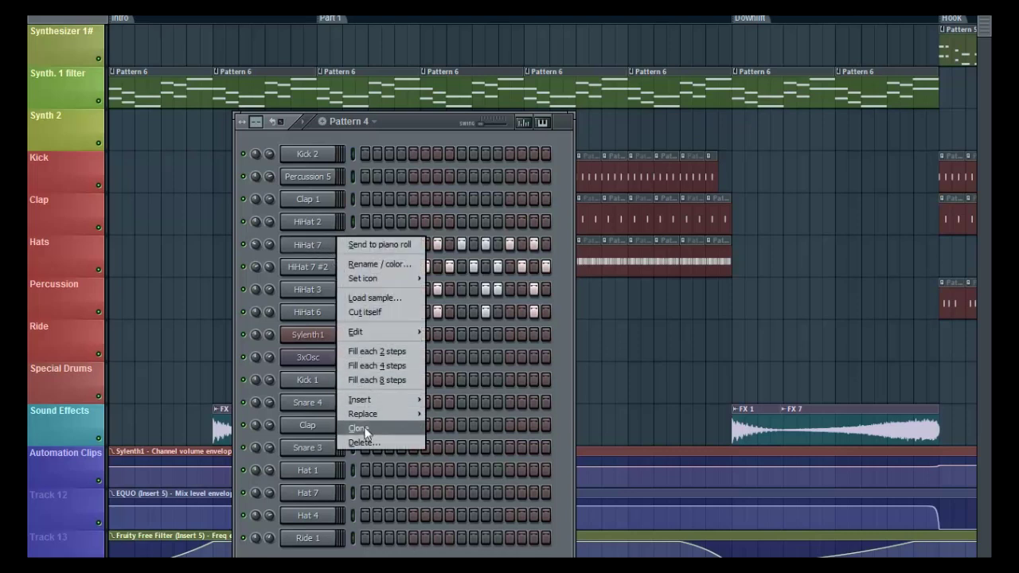
pyautogui.click(428, 121)
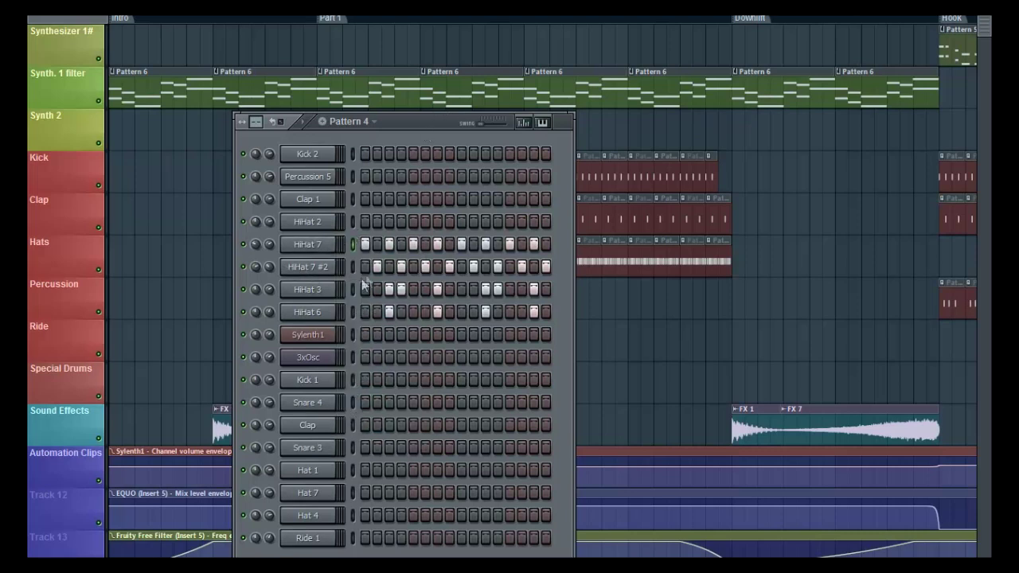
# Check the panning and volume of the HiHat 7 and HiHat 7 #2 channels, and close the step sequencer.
pyautogui.click(256, 250)
pyautogui.click(254, 267)
pyautogui.click(269, 247)
pyautogui.click(269, 266)
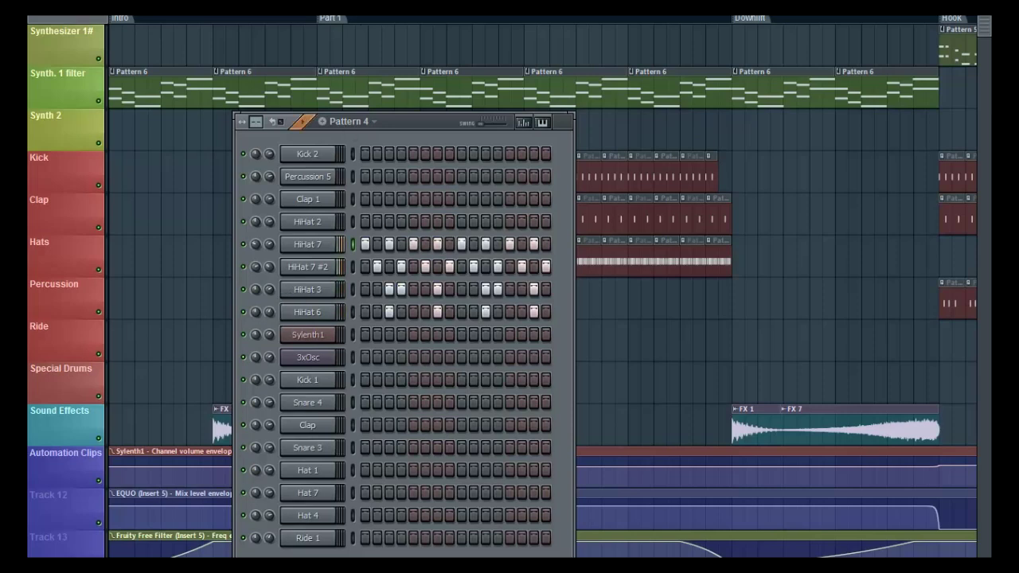
pyautogui.press('F6')
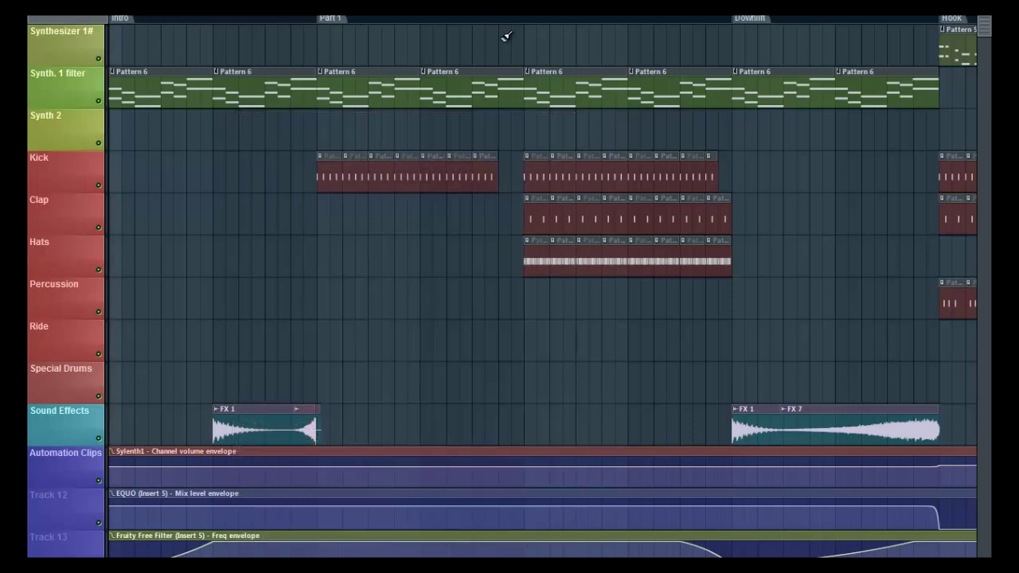
# Highlight the Clap and Hats clips in the second half of Part 1, and clear the selection.
pyautogui.scroll(-1, 444, 21)
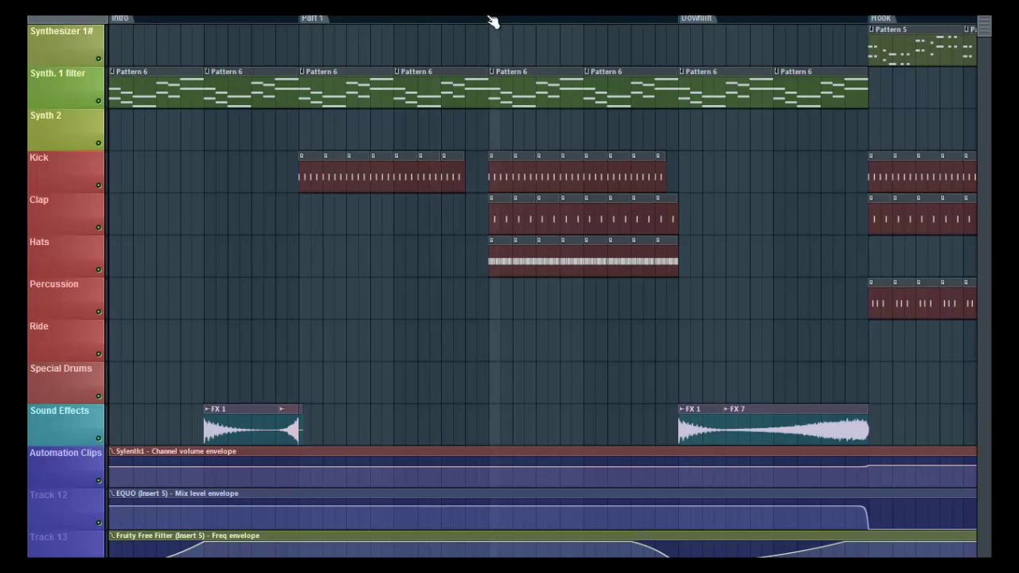
pyautogui.scroll(-1, 231, 58)
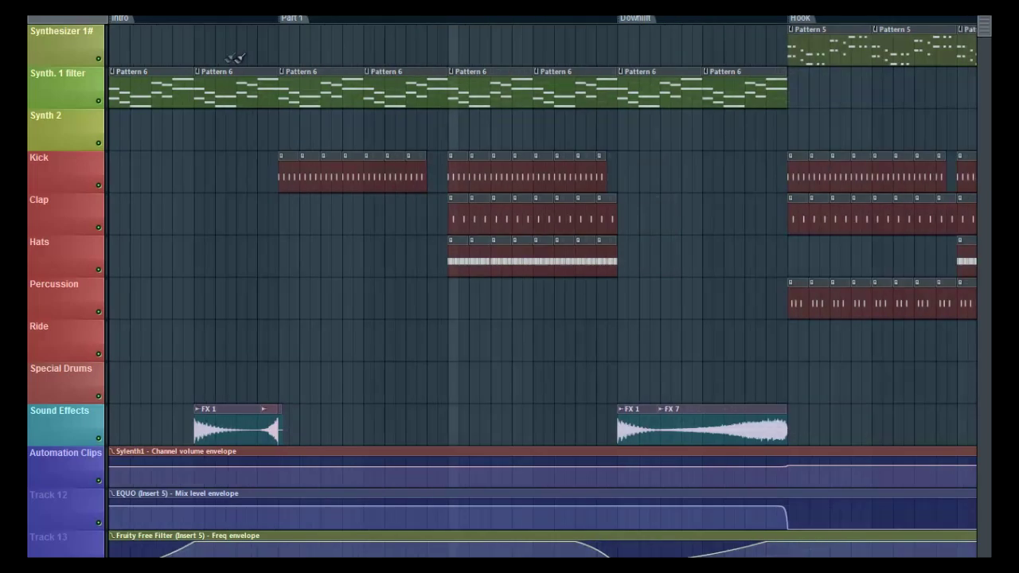
pyautogui.scroll(-1, 223, 47)
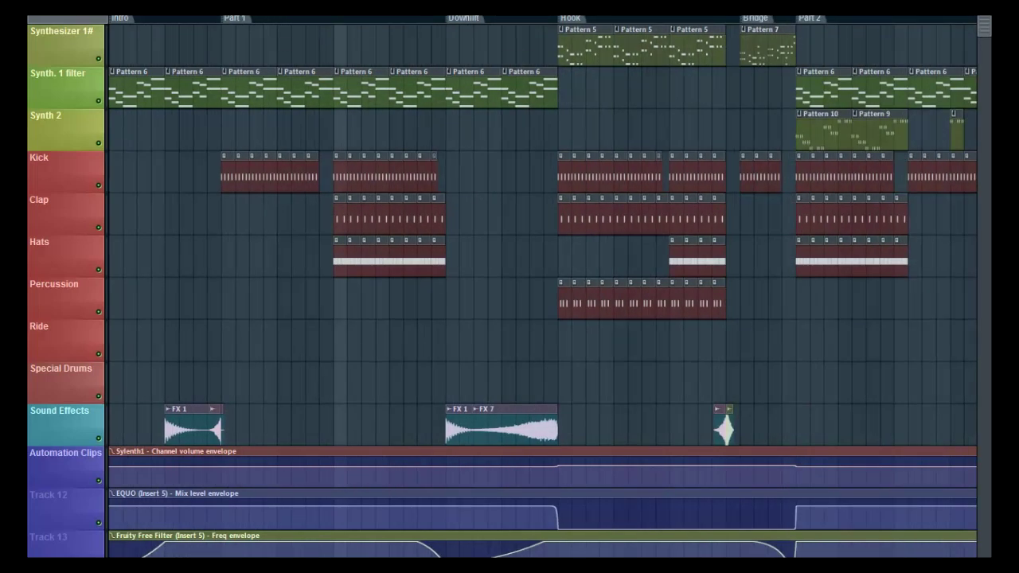
pyautogui.moveTo(478, 216); pyautogui.dragTo(317, 322)
pyautogui.moveTo(341, 221)
pyautogui.mouseDown()
pyautogui.moveTo(228, 221)
pyautogui.moveTo(352, 219)
pyautogui.mouseUp()
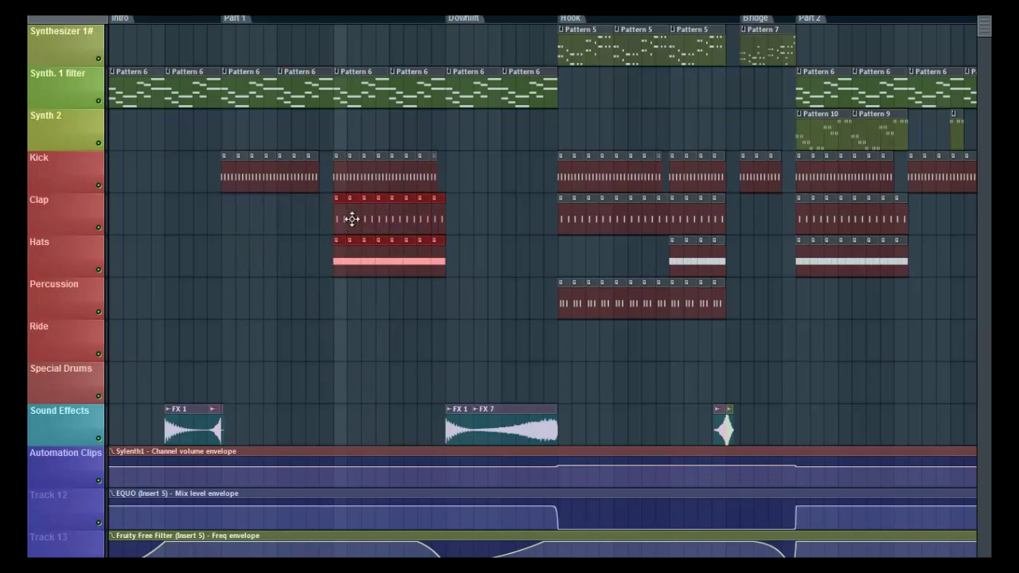
pyautogui.click(291, 237)
pyautogui.scroll(-1, 292, 238)
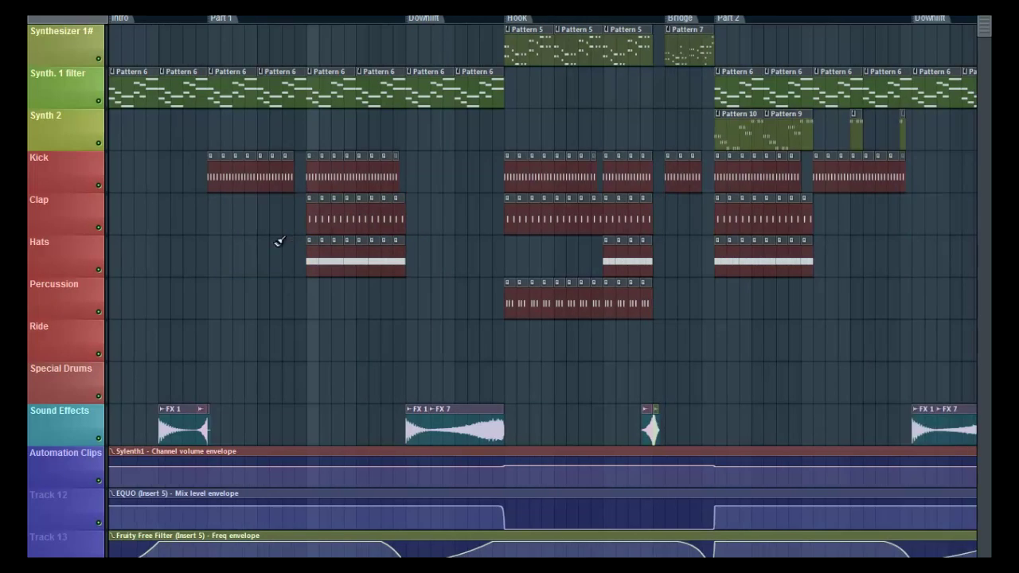
# Highlight the clips in the Bridge section, clear the selection, and move the song position to the start of the Downlift.
pyautogui.moveTo(698, 234); pyautogui.dragTo(667, 70)
pyautogui.click(690, 234)
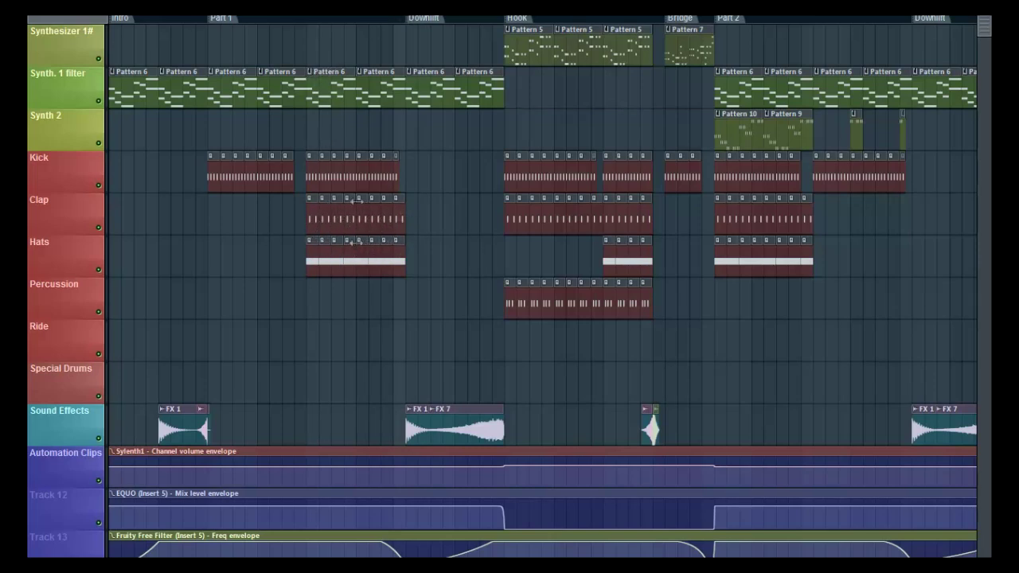
pyautogui.click(407, 19)
pyautogui.moveTo(407, 18); pyautogui.dragTo(404, 19)
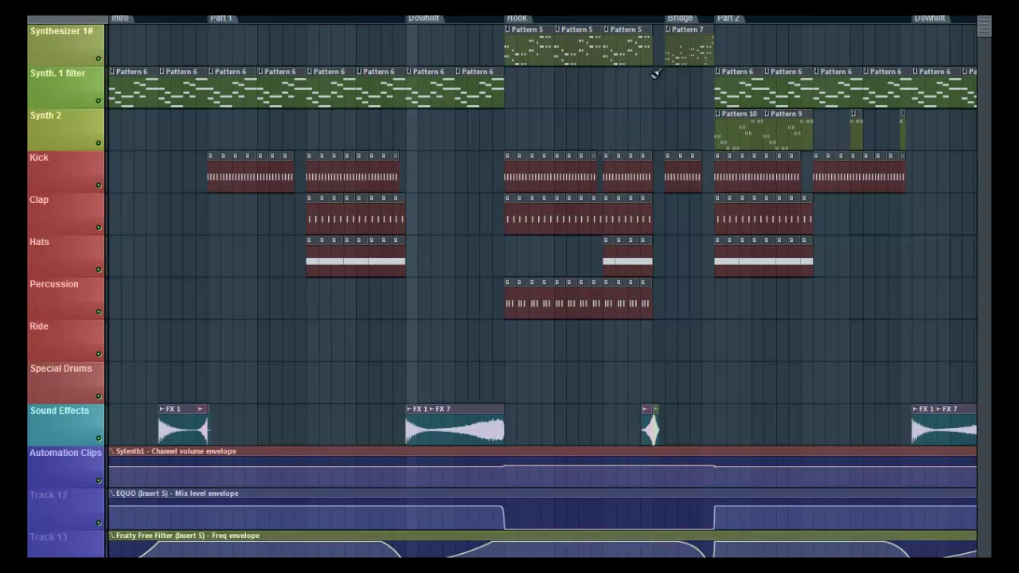
# Check Insert 5 in the mixer around the Downlift, with the song position just before that section.
pyautogui.press('F9')
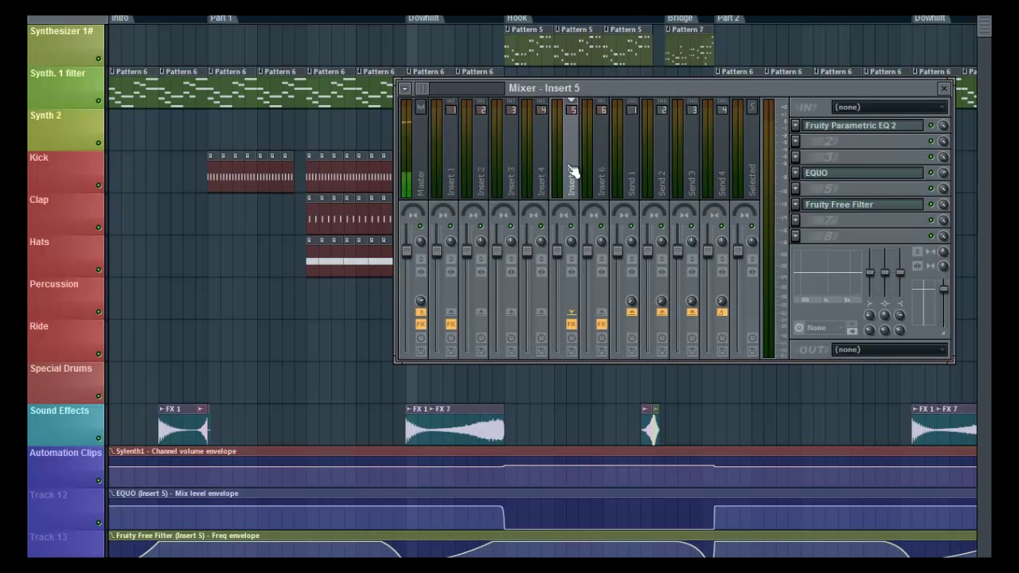
pyautogui.press('F9')
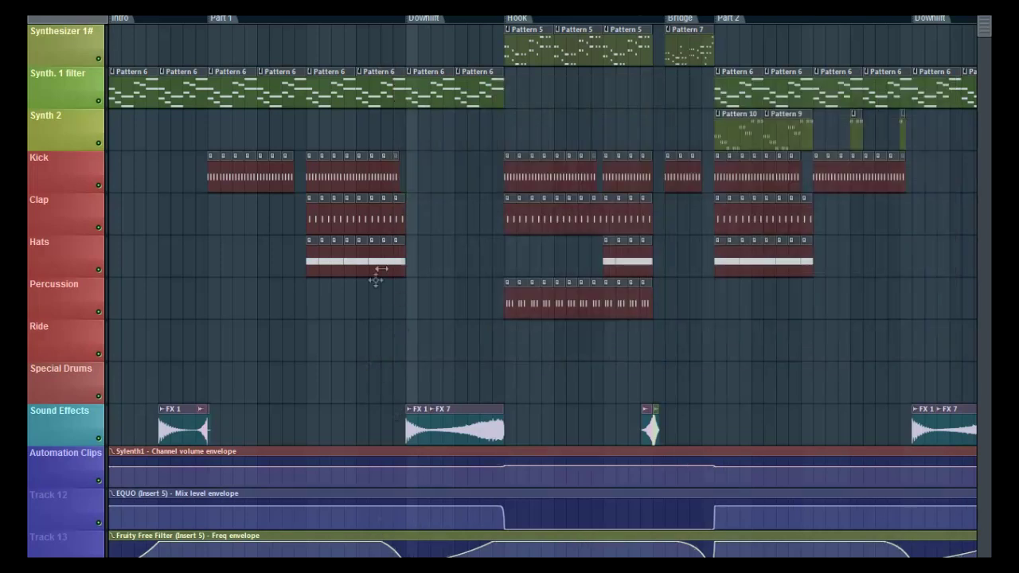
pyautogui.click(388, 18)
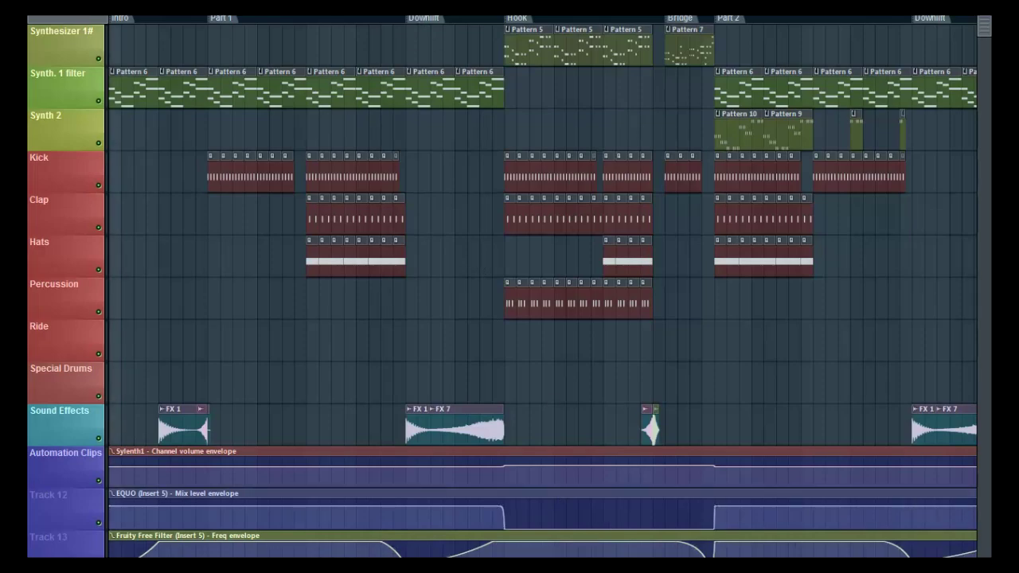
pyautogui.press('F9')
pyautogui.click(423, 170)
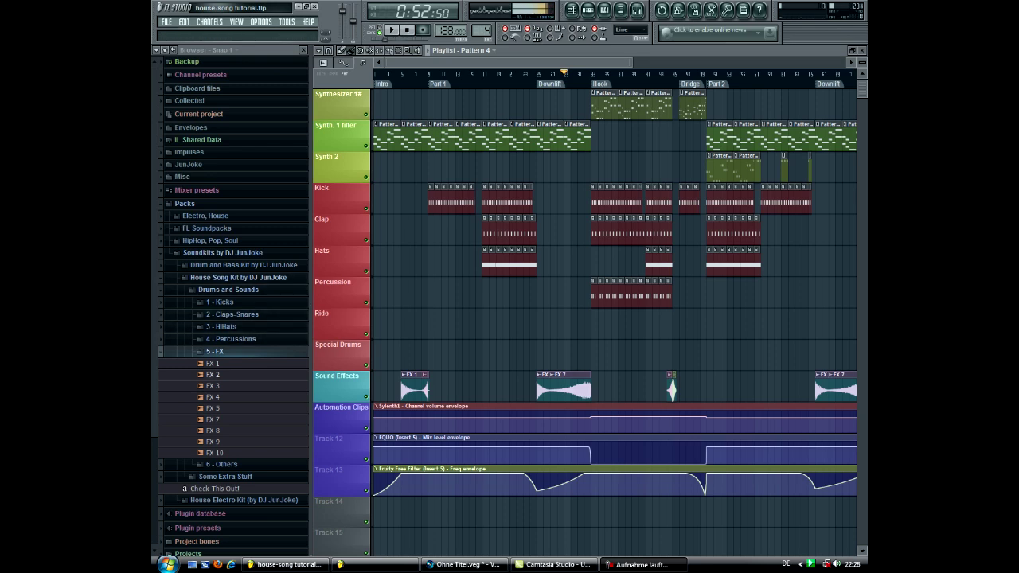
# Switch to Pattern 1 and play its Kick 2 steps in the step sequencer.
pyautogui.hscroll(1, 613, 302)
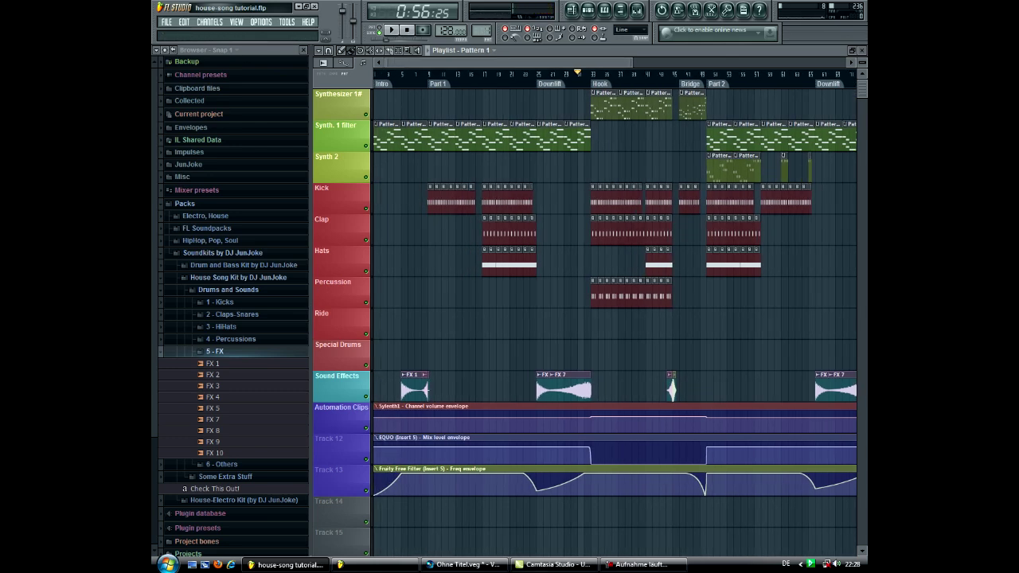
pyautogui.press('F6')
pyautogui.press('space')
pyautogui.press('space')
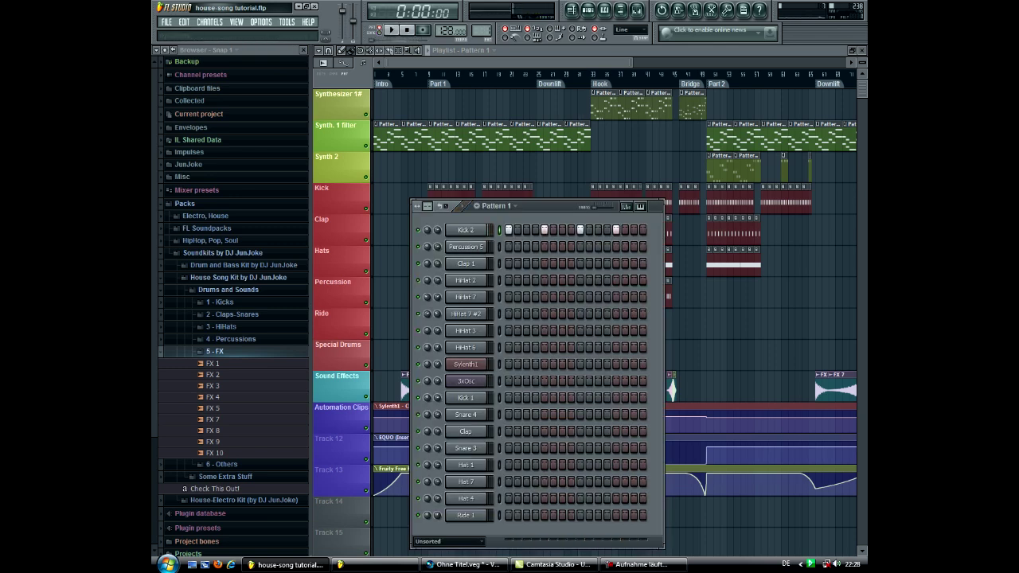
pyautogui.press('F6')
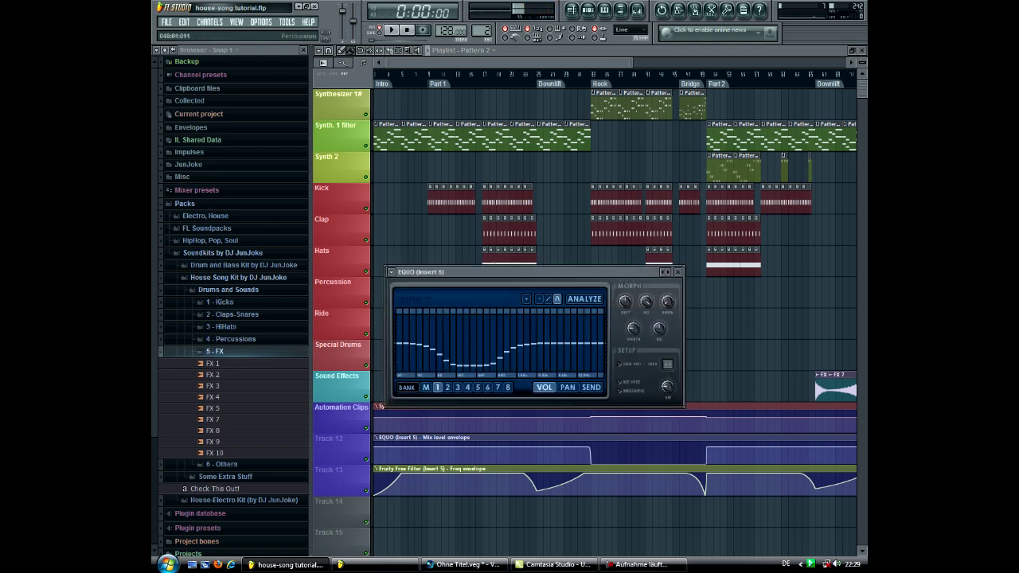
# Play Pattern 2, and switch the step sequencer to Pattern 4.
pyautogui.click(588, 10)
pyautogui.press('space')
pyautogui.press('space')
pyautogui.press('F6')
pyautogui.press('KP_Add')
pyautogui.press('KP_Add')
pyautogui.press('F6')
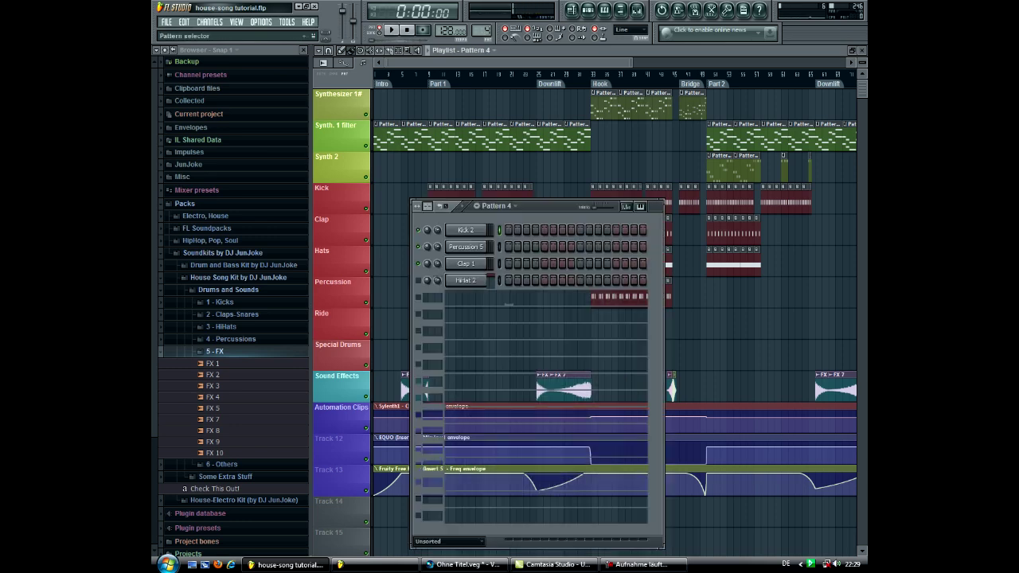
# Play Pattern 4's hi-hat steps in the step sequencer, and close the sequencer.
pyautogui.press('space')
pyautogui.press('space')
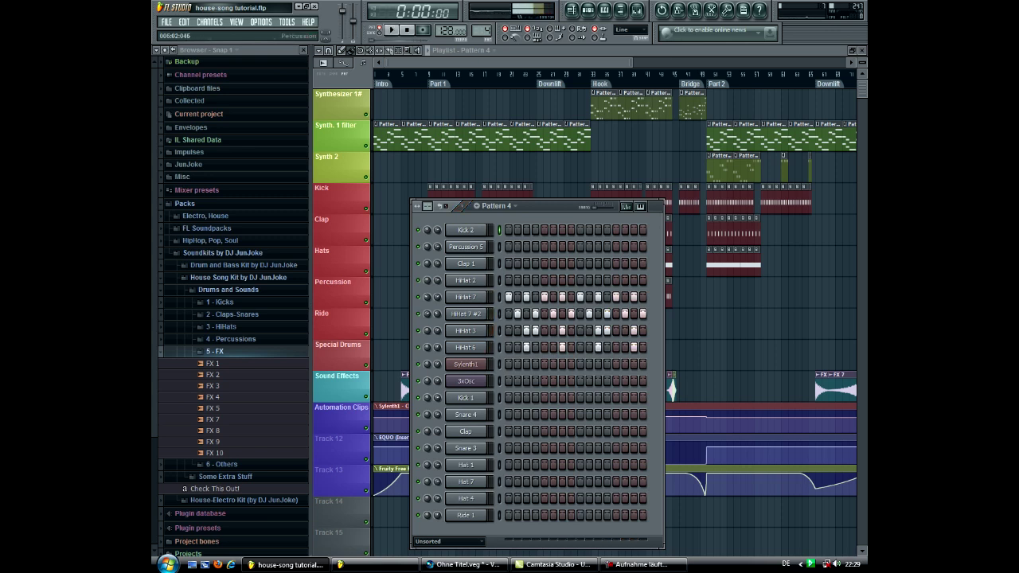
pyautogui.press('F6')
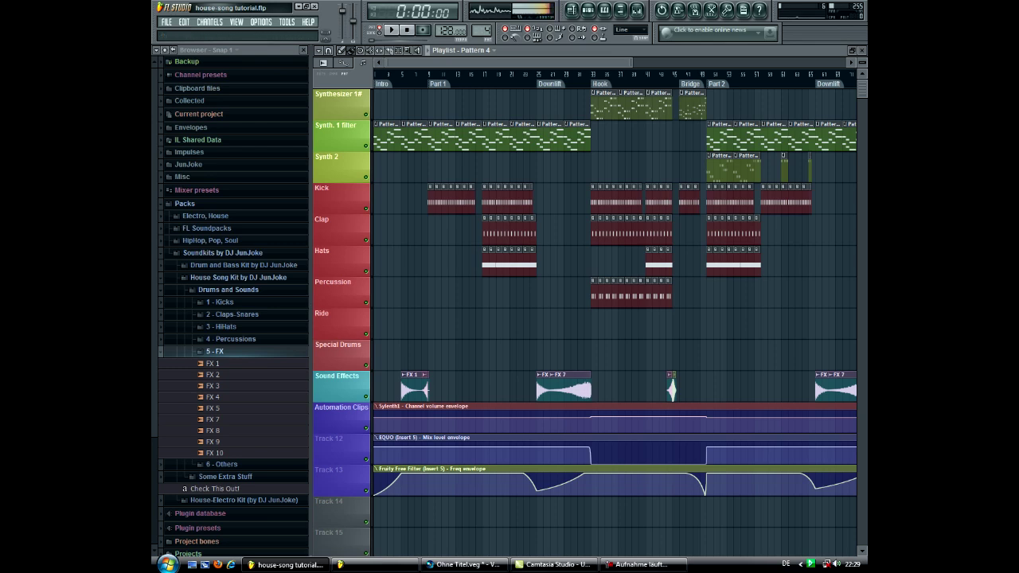
# Play the opening of the Hook, and move the song position four bars in and back to the Hook's start.
pyautogui.moveTo(524, 73); pyautogui.dragTo(537, 74)
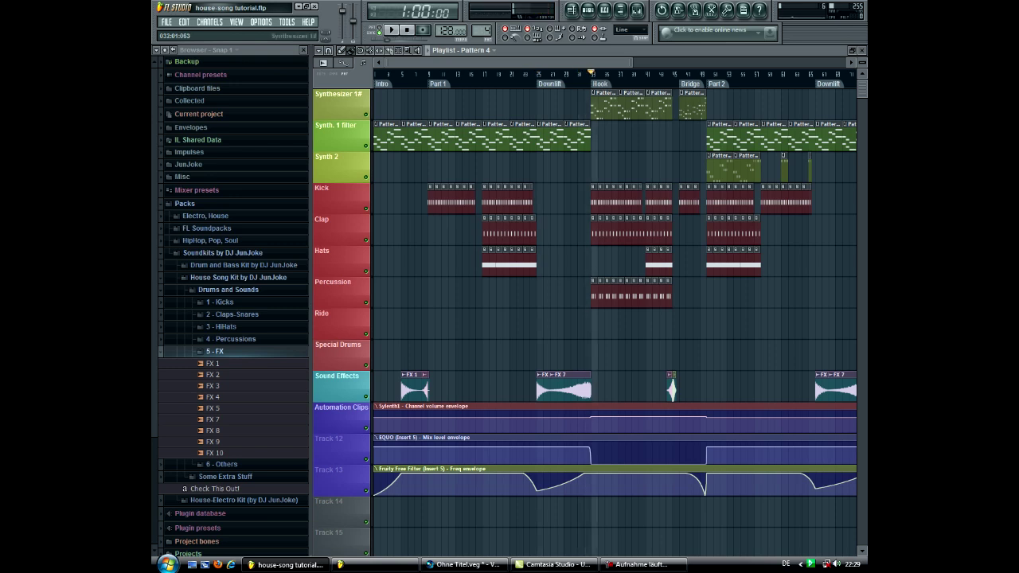
pyautogui.click(391, 29)
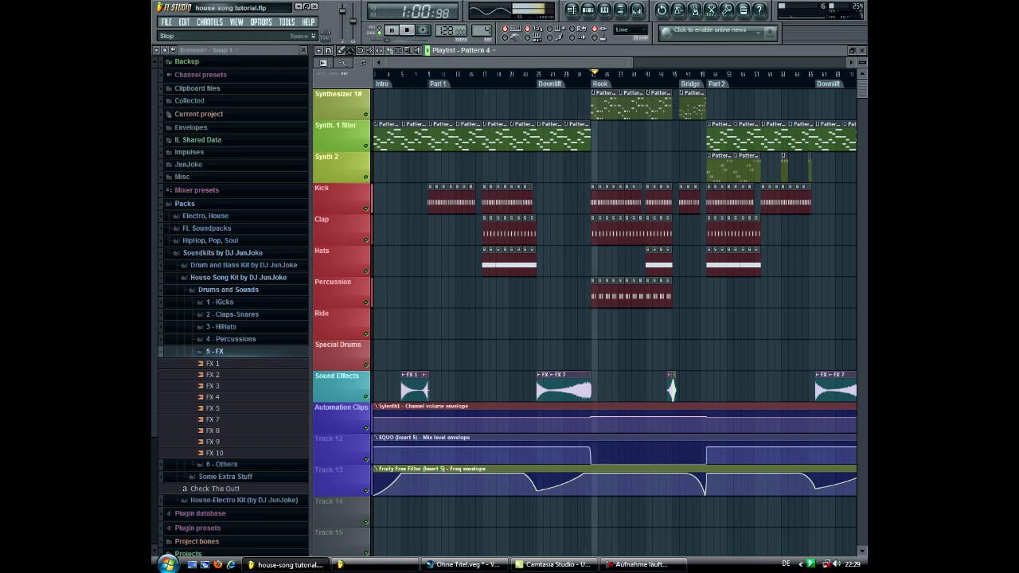
pyautogui.click(406, 29)
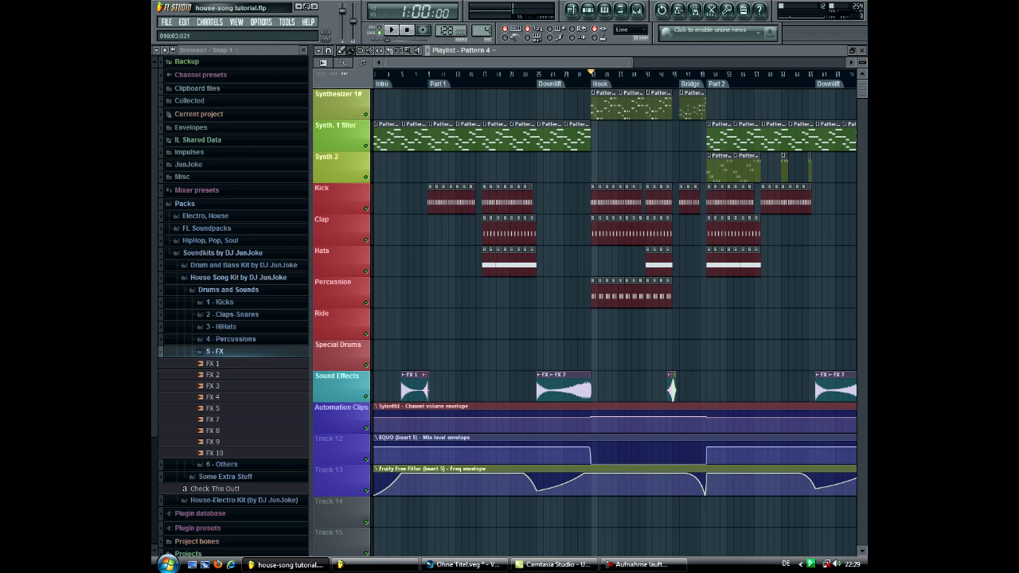
pyautogui.scroll(-2, 409, 105)
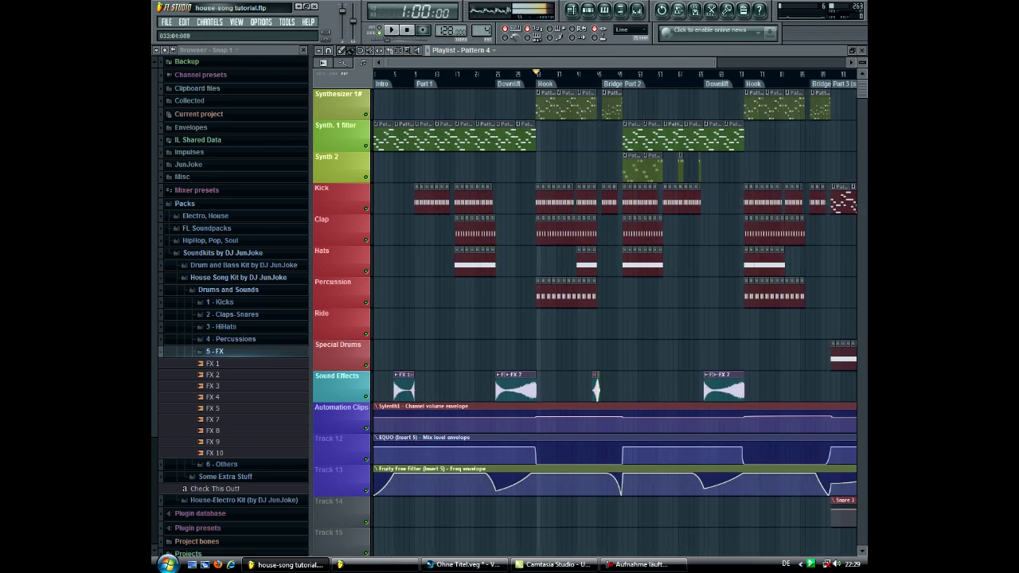
pyautogui.click(559, 74)
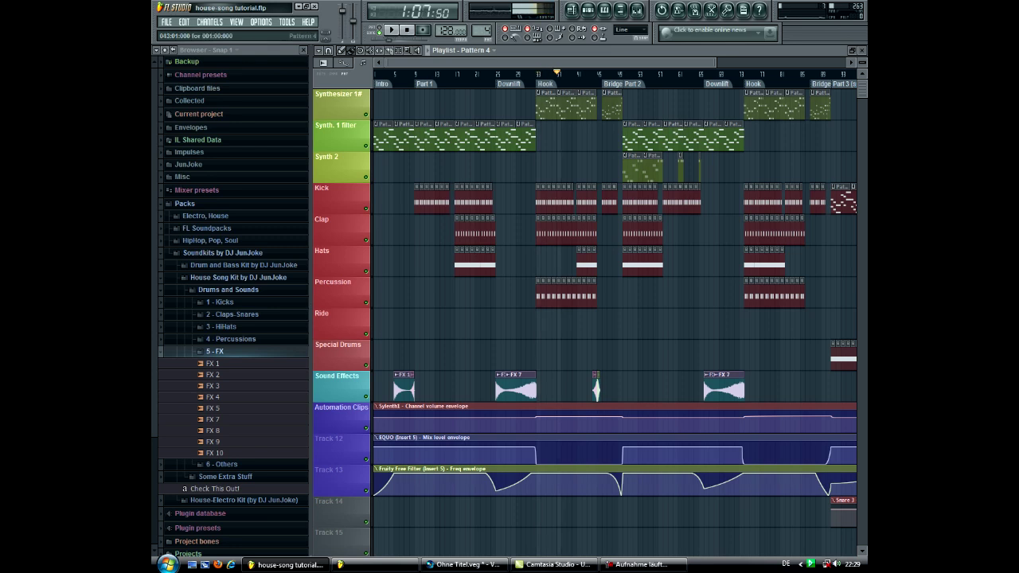
pyautogui.click(536, 74)
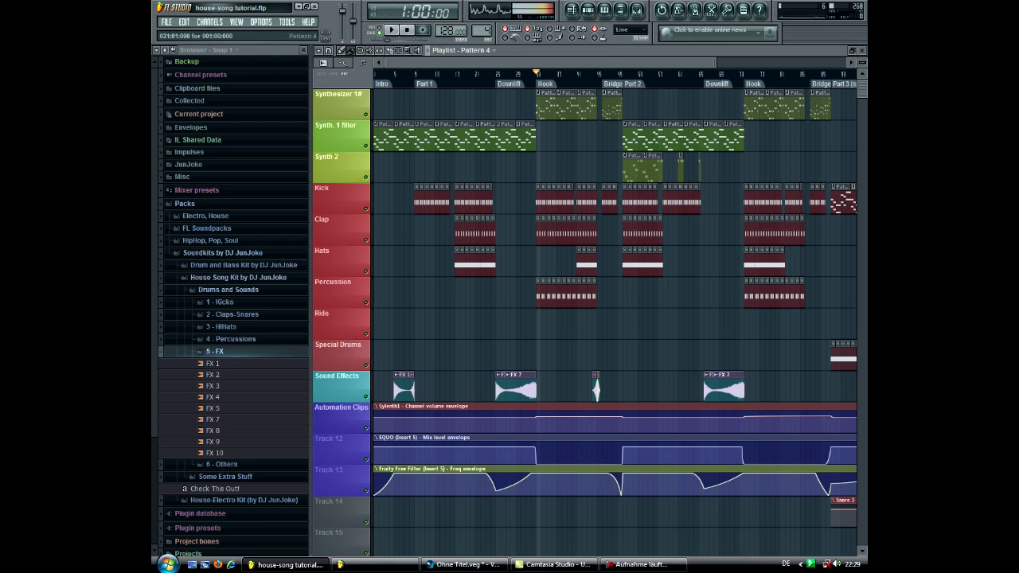
# Play Pattern 3's Percussion 5 steps in the step sequencer, and preview the Percussion 5 sample from the 4 - Percussions folder.
pyautogui.press('F6')
pyautogui.press('space')
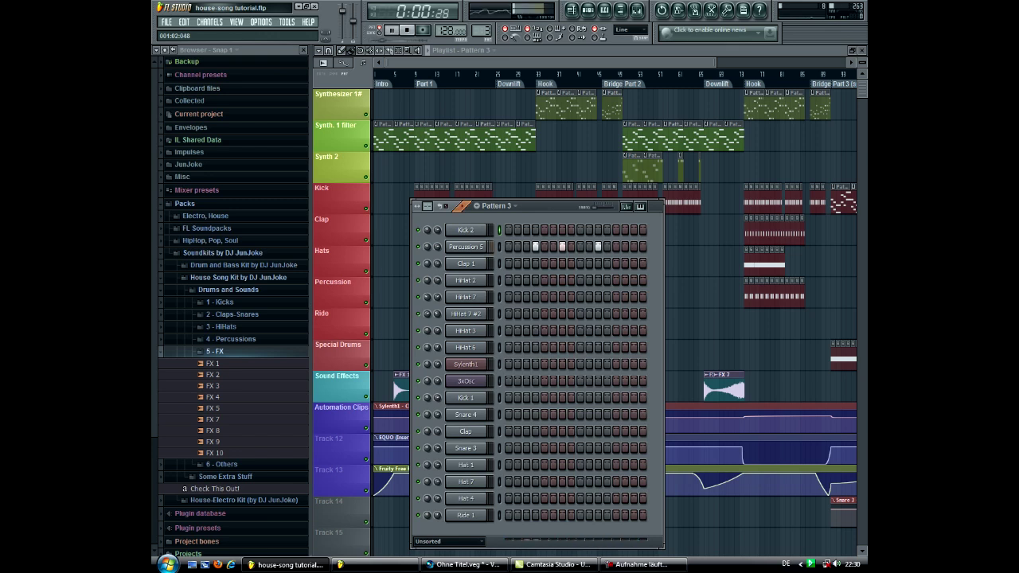
pyautogui.press('space')
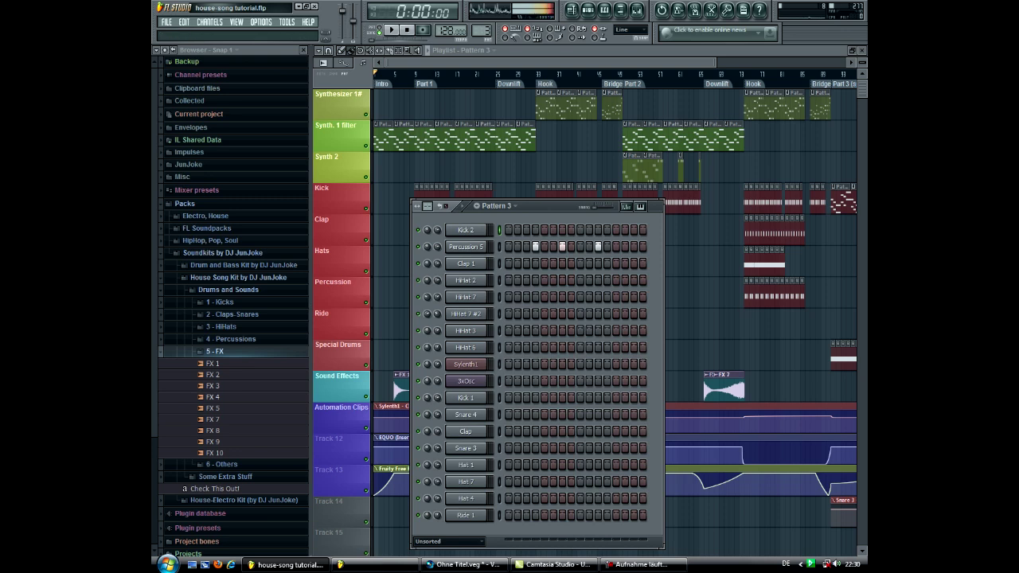
pyautogui.click(231, 339)
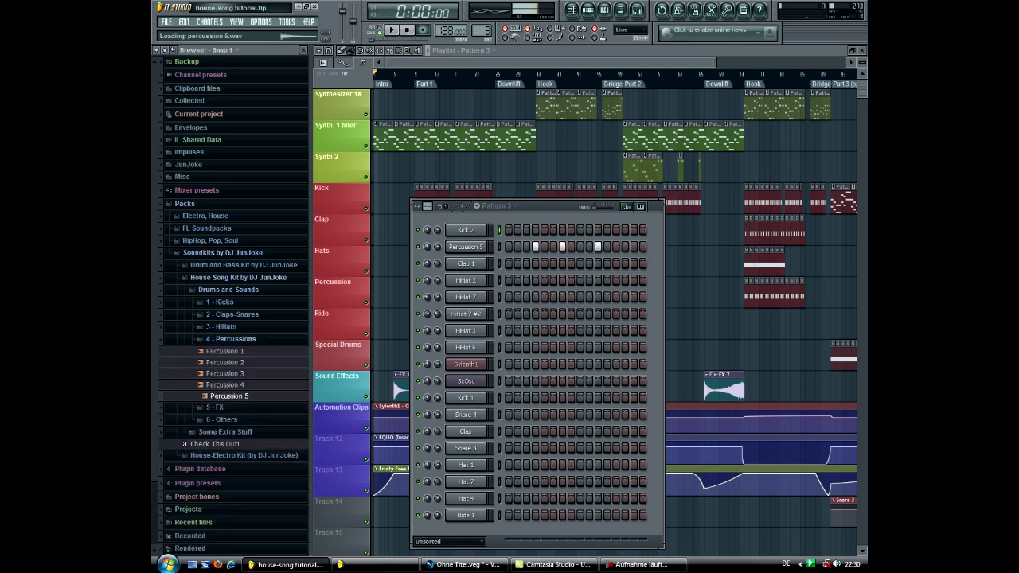
# Play the Hook from its start without its opening synth and clap clips, and put those clips back.
pyautogui.press('F6')
pyautogui.click(537, 74)
pyautogui.scroll(2, 539, 238)
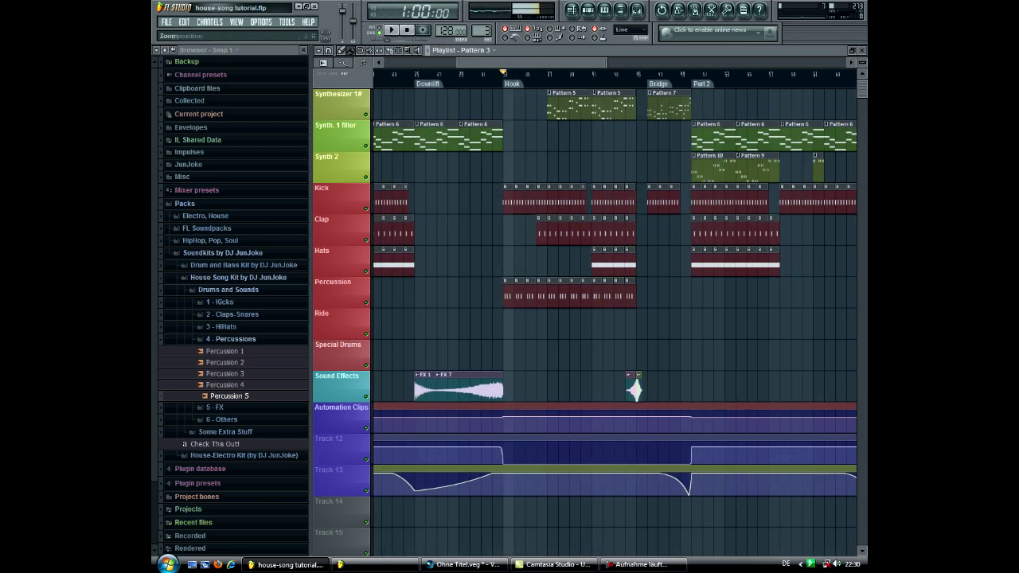
pyautogui.click(391, 29)
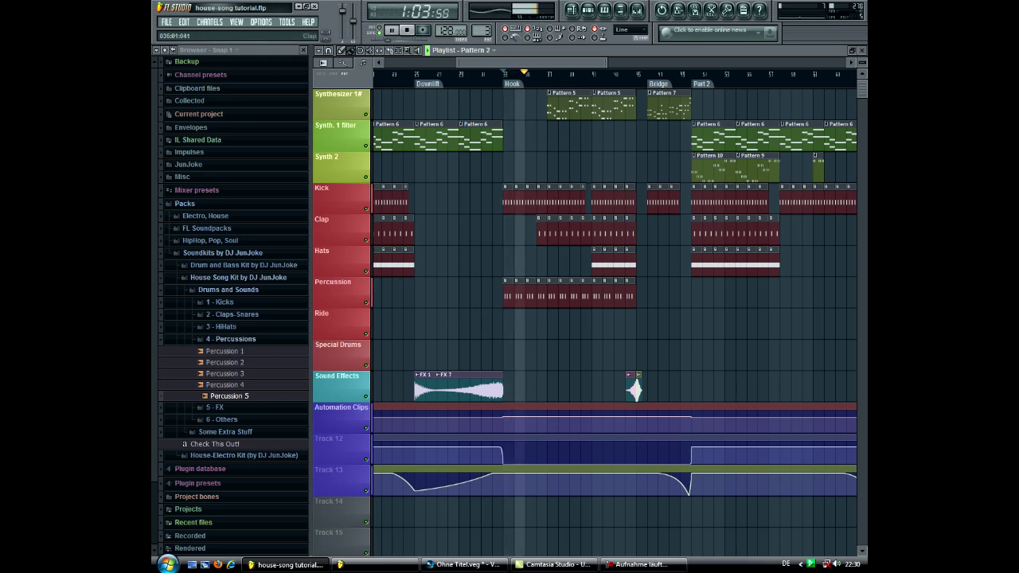
pyautogui.press('space')
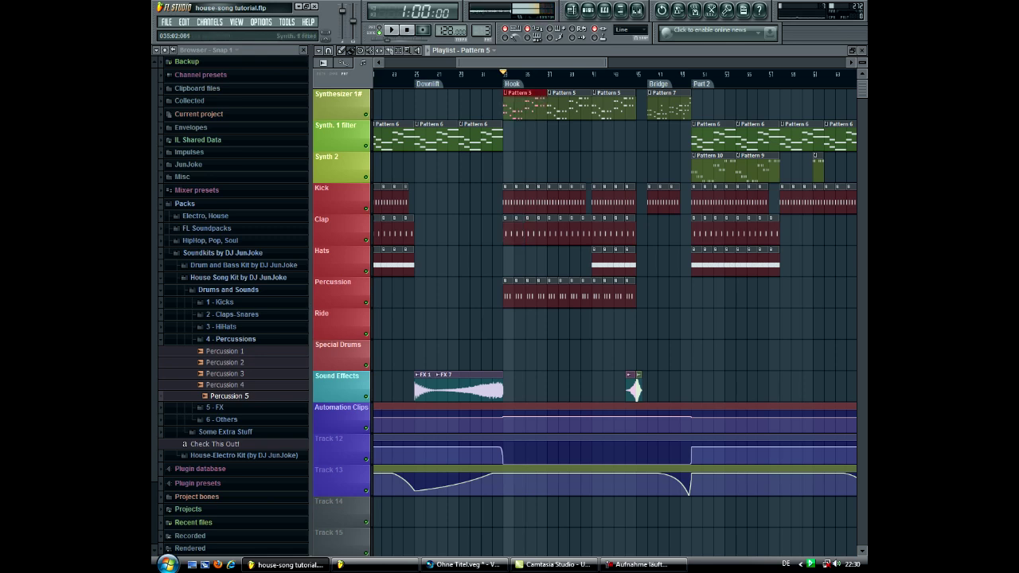
# Move the song position to the sound effect at the end of the Hook, and on to the start of the Bridge.
pyautogui.scroll(-1, 539, 239)
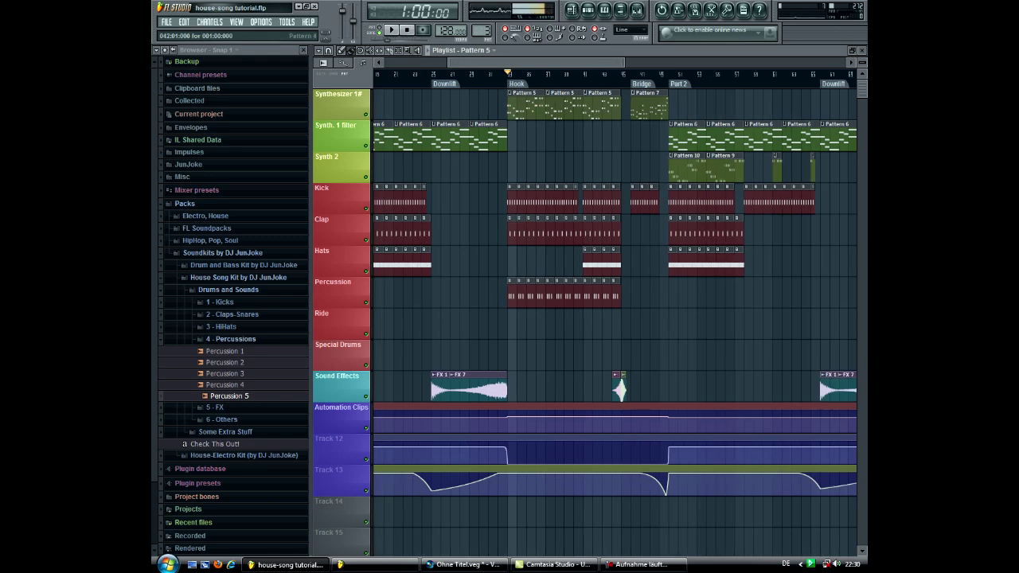
pyautogui.click(610, 74)
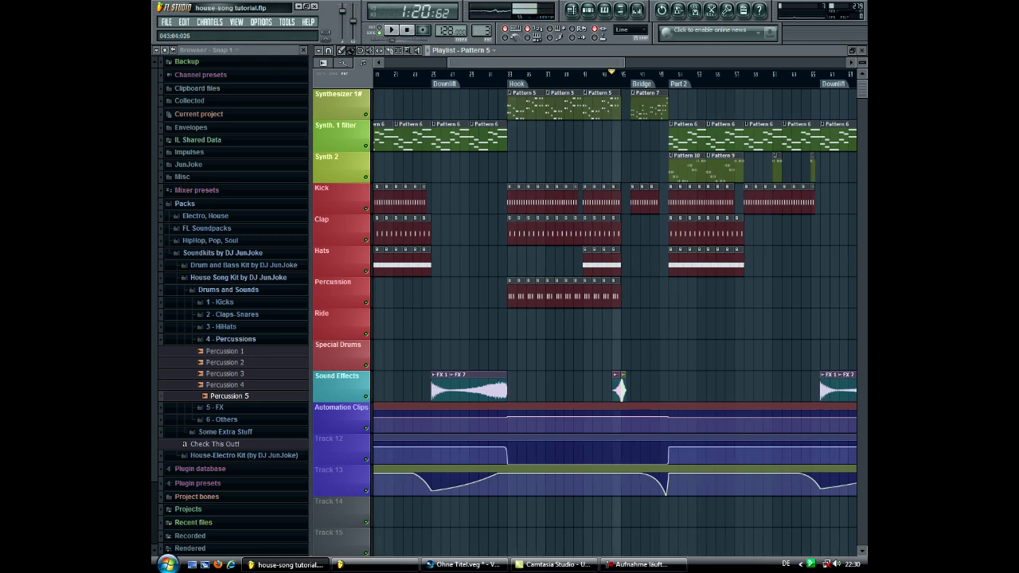
pyautogui.scroll(-1, 589, 135)
pyautogui.scroll(-1, 605, 239)
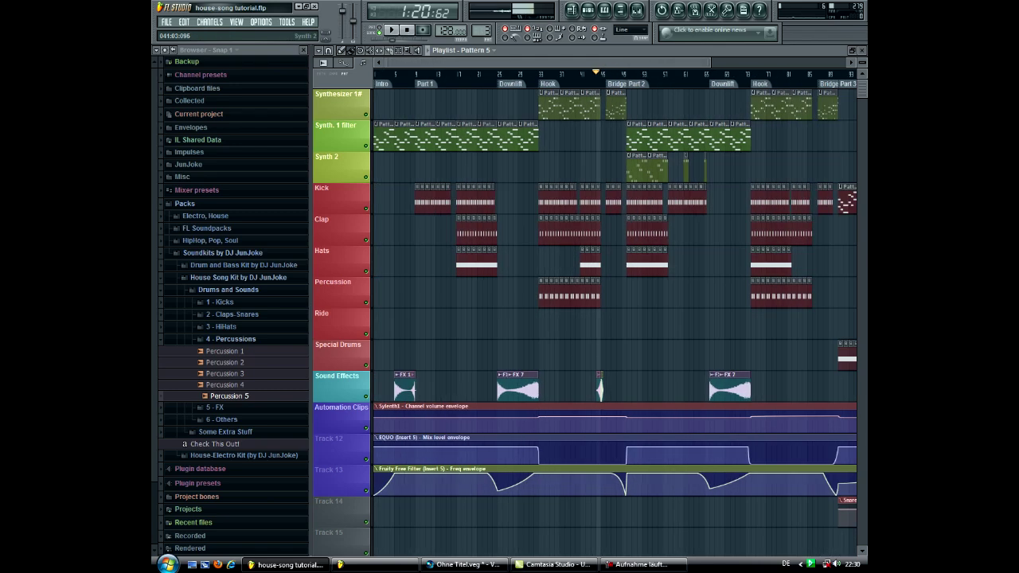
pyautogui.scroll(2, 605, 239)
pyautogui.click(579, 74)
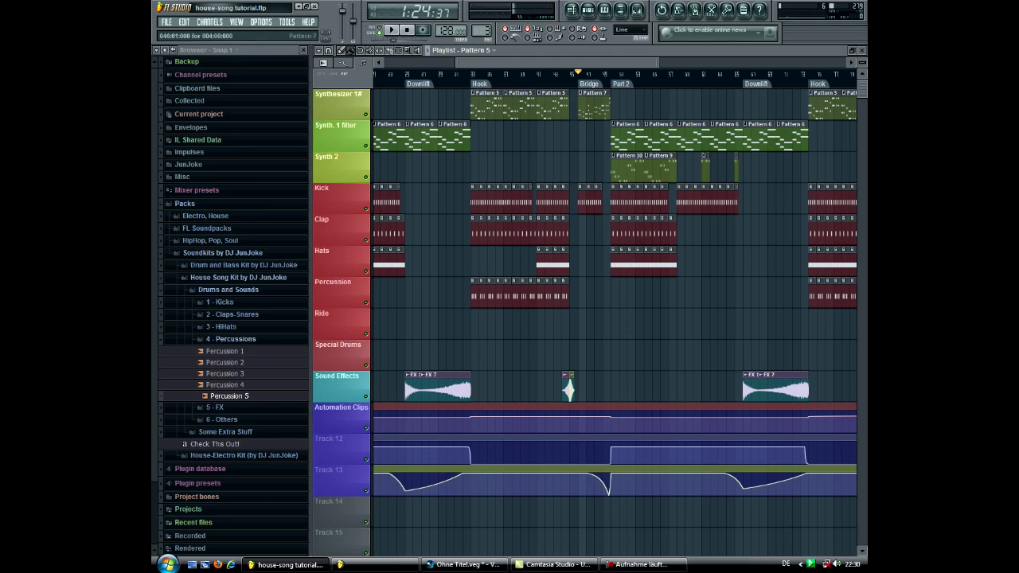
# Hide the browser, highlight the Clap and Hats clips in the second half of Part 1, and clear the selection.
pyautogui.hotkey('alt', 'F8')
pyautogui.hscroll(-5, 533, 319)
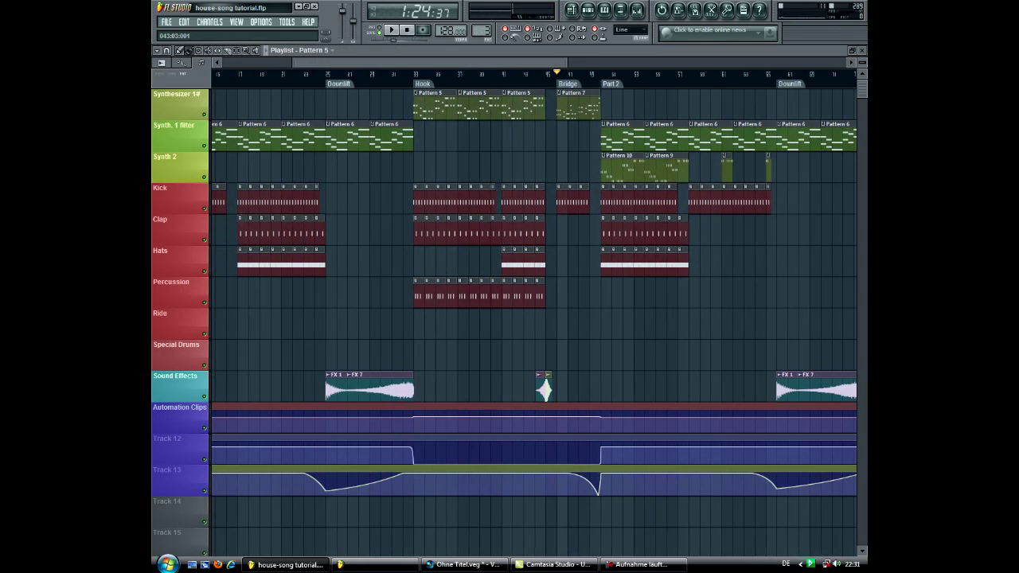
pyautogui.scroll(-3, 534, 239)
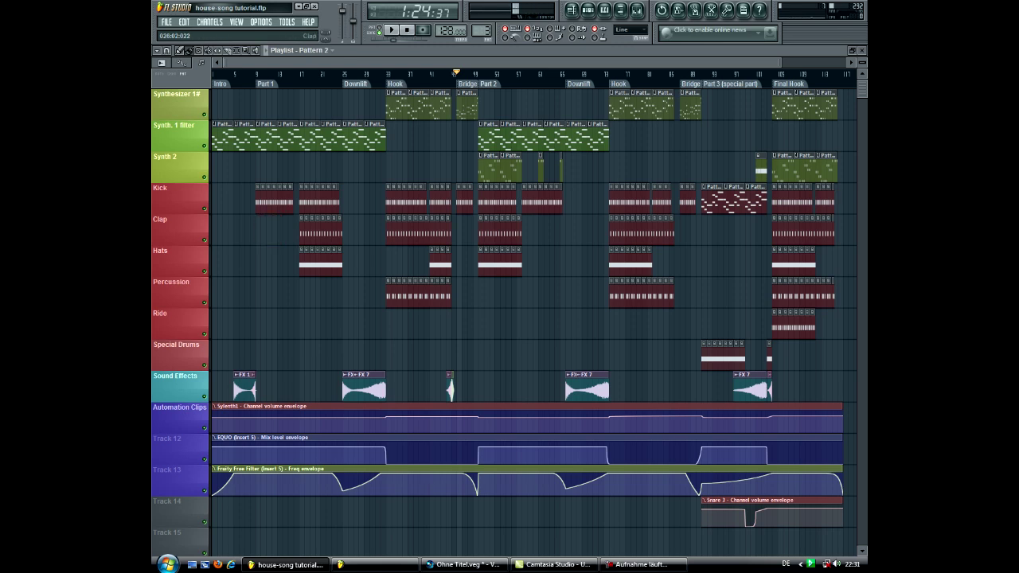
pyautogui.moveTo(348, 231); pyautogui.dragTo(303, 290)
pyautogui.moveTo(323, 257)
pyautogui.mouseDown()
pyautogui.moveTo(275, 257)
pyautogui.moveTo(323, 256)
pyautogui.mouseUp()
pyautogui.keyDown('ctrl'); pyautogui.click(274, 260); pyautogui.keyUp('ctrl')
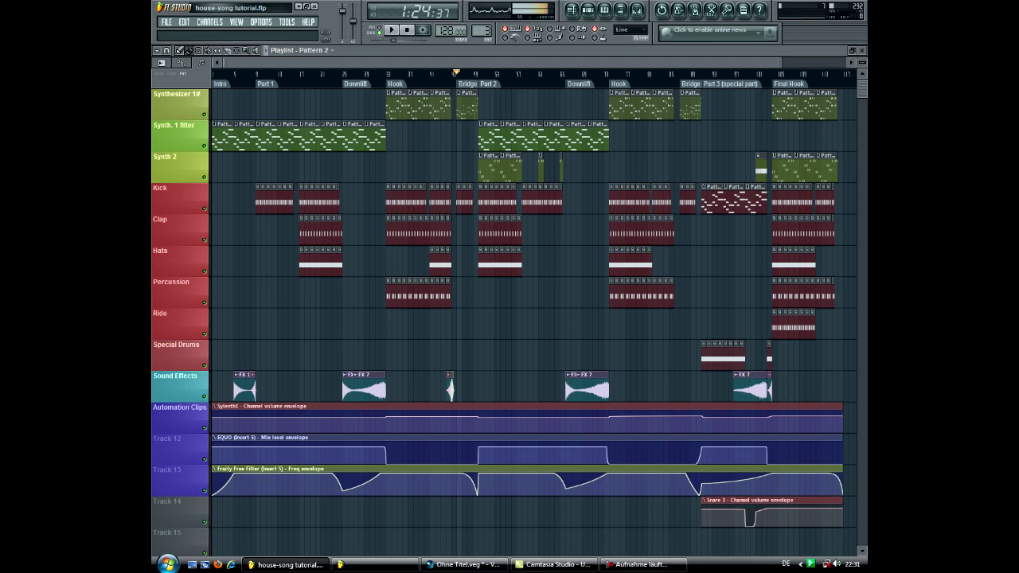
# Set the song position to bar 44, at the sound effect near the end of the Hook.
pyautogui.scroll(4, 453, 318)
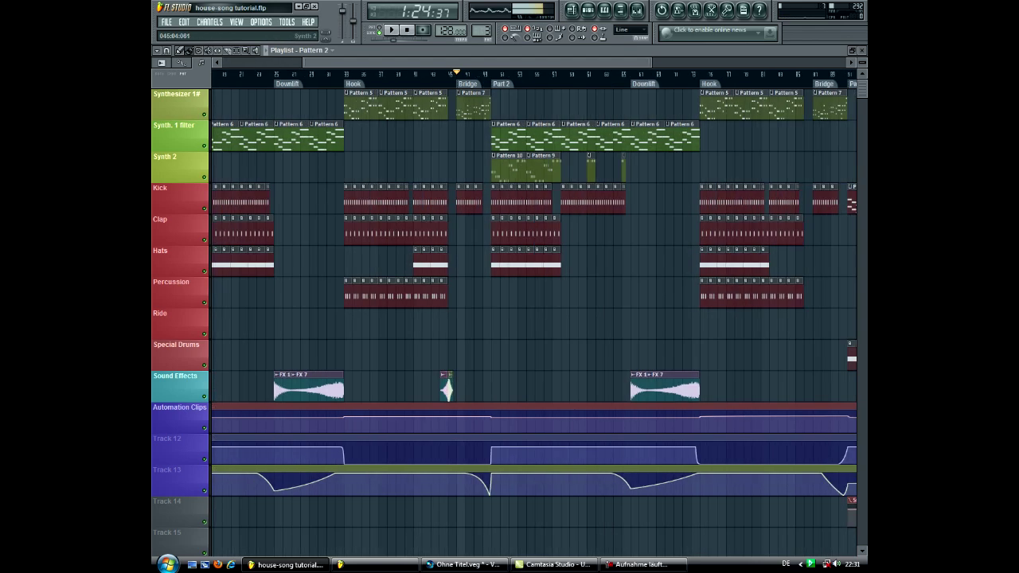
pyautogui.hscroll(2, 533, 318)
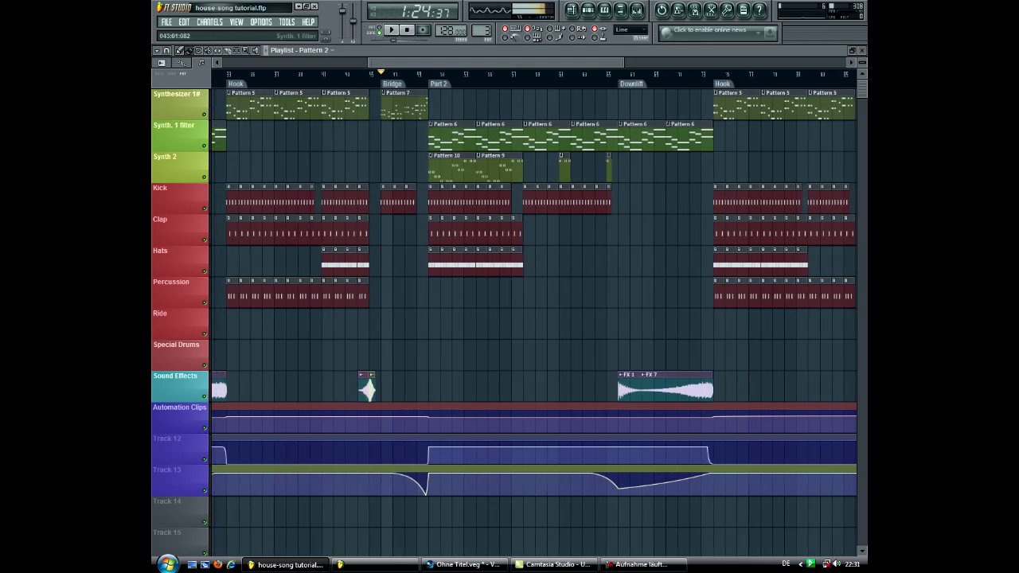
pyautogui.moveTo(344, 74); pyautogui.dragTo(242, 63)
pyautogui.scroll(-4, 242, 63)
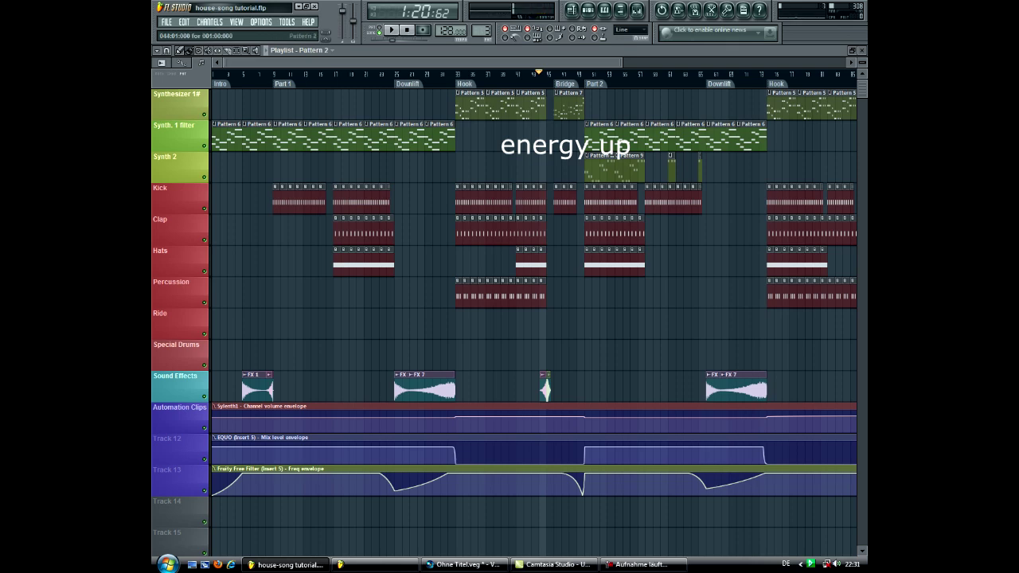
# Move the song position to the start of Part 2, play the Hook's ending, and return to the start of the Bridge.
pyautogui.scroll(3, 550, 135)
pyautogui.moveTo(539, 135); pyautogui.dragTo(410, 118)
pyautogui.click(494, 73)
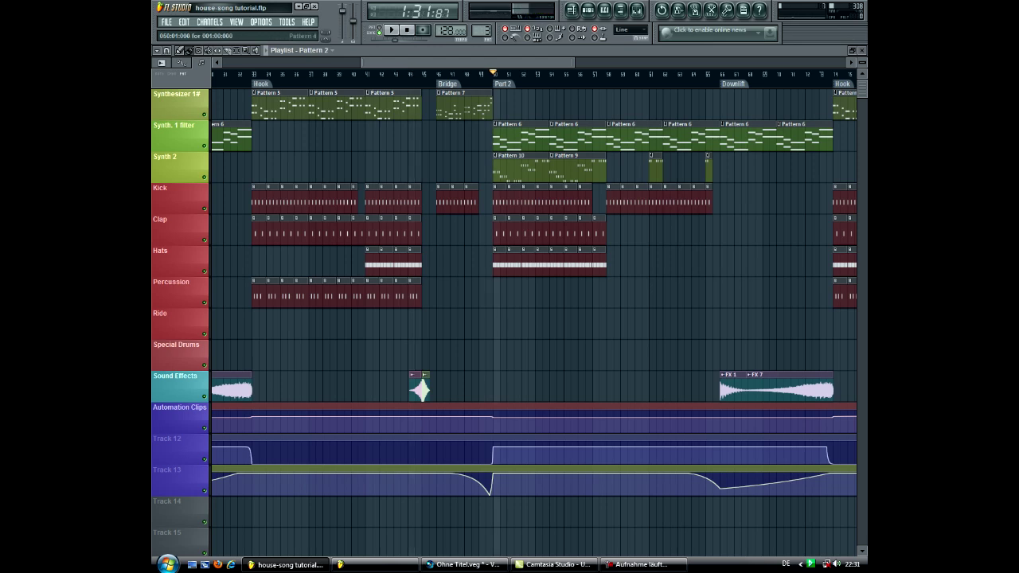
pyautogui.press('space')
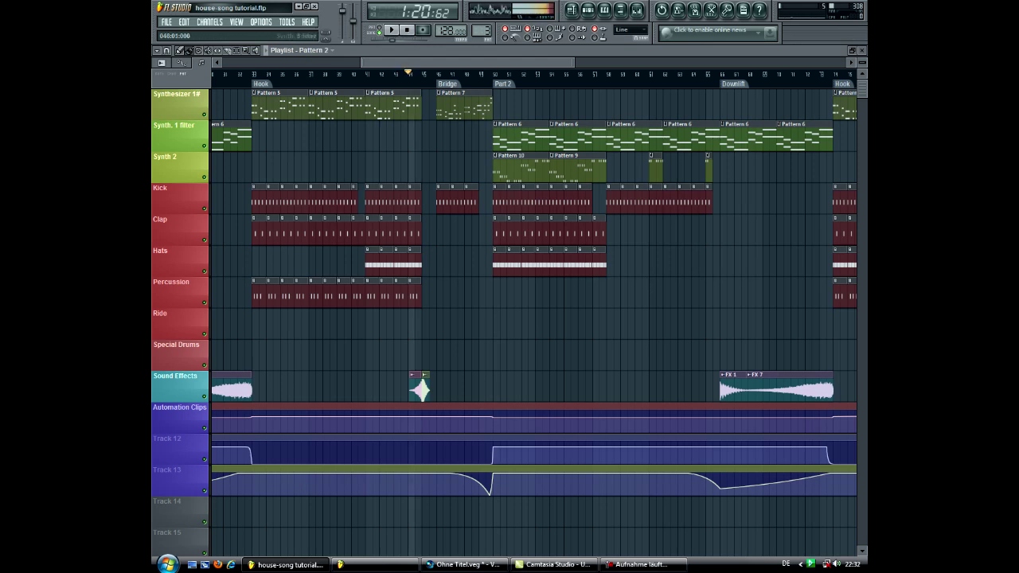
pyautogui.click(437, 74)
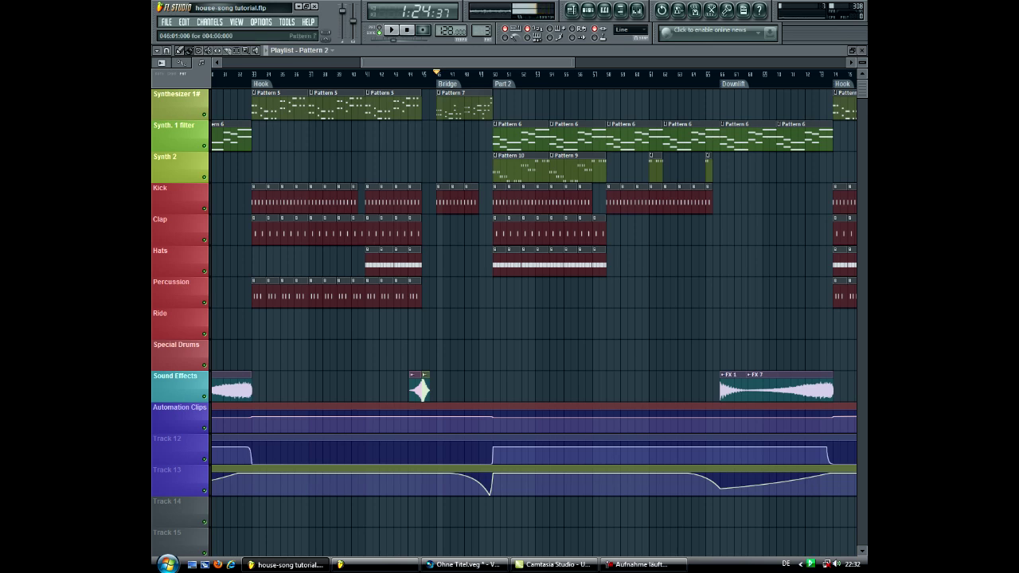
# Show the Sylenth1 notes of the Bridge's Pattern 7 in the piano roll and play them.
pyautogui.press('F6')
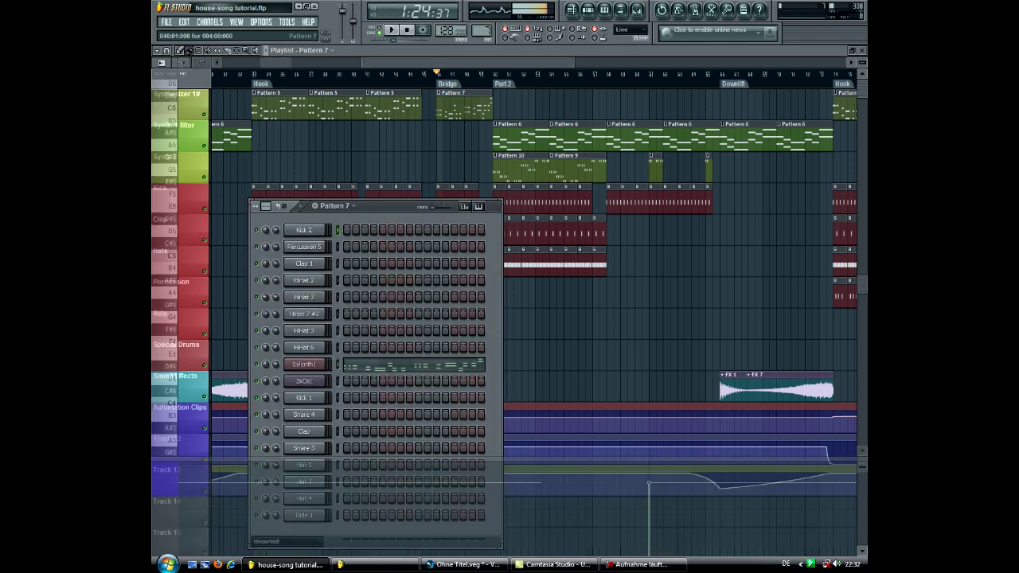
pyautogui.press('F7')
pyautogui.press('pagedown')
pyautogui.press('pagedown')
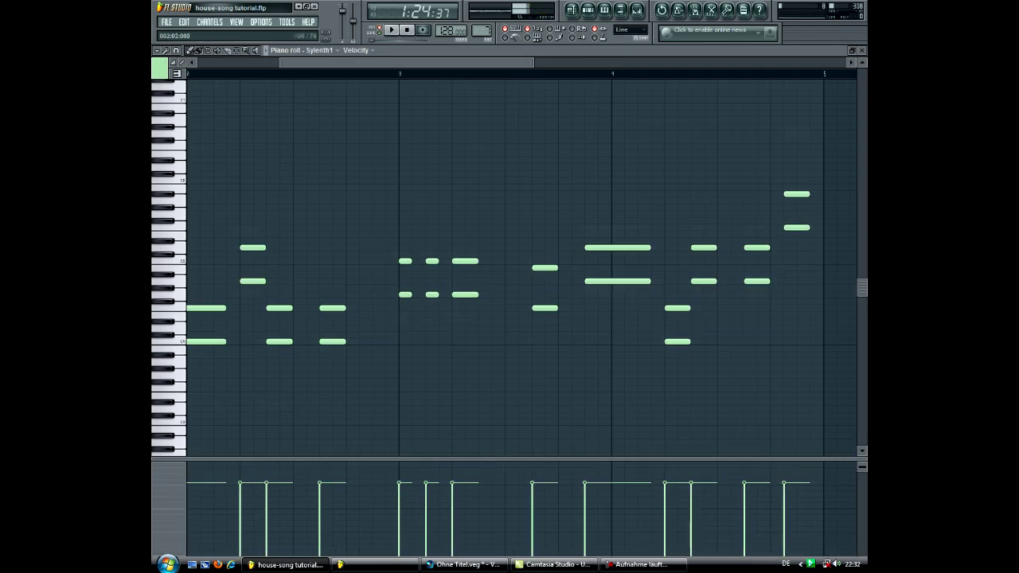
pyautogui.press('space')
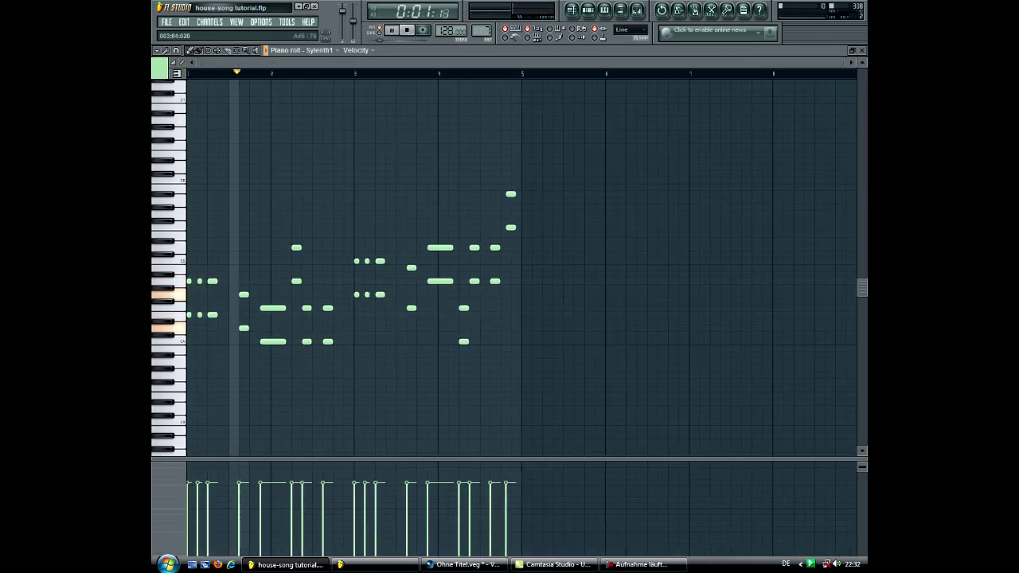
pyautogui.press('space')
# Switch to Pattern 5 and examine the whole Sylenth1 melody in the piano roll for comparison.
pyautogui.press('F5')
pyautogui.press('F6')
pyautogui.press('F7')
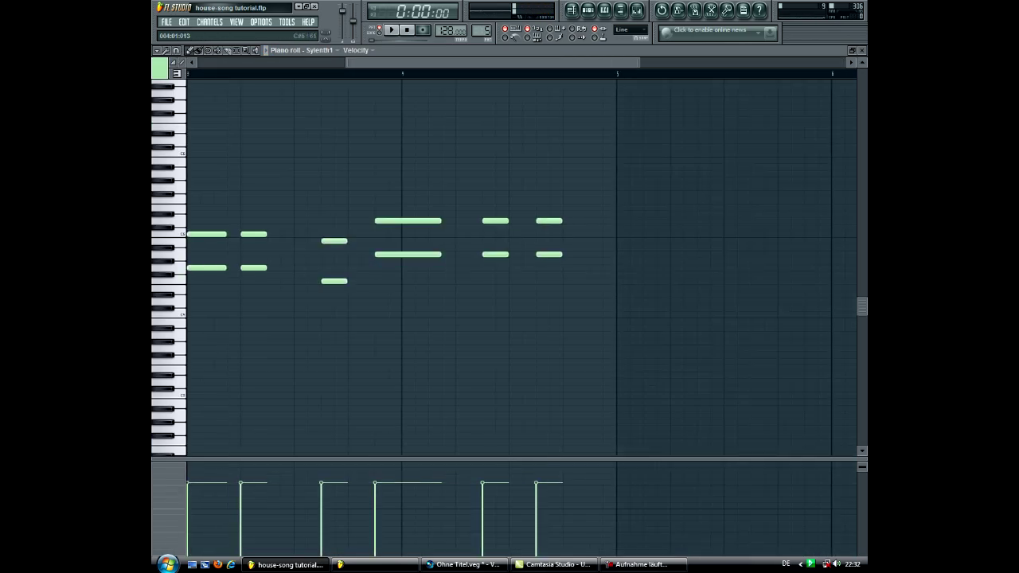
pyautogui.press('pagedown')
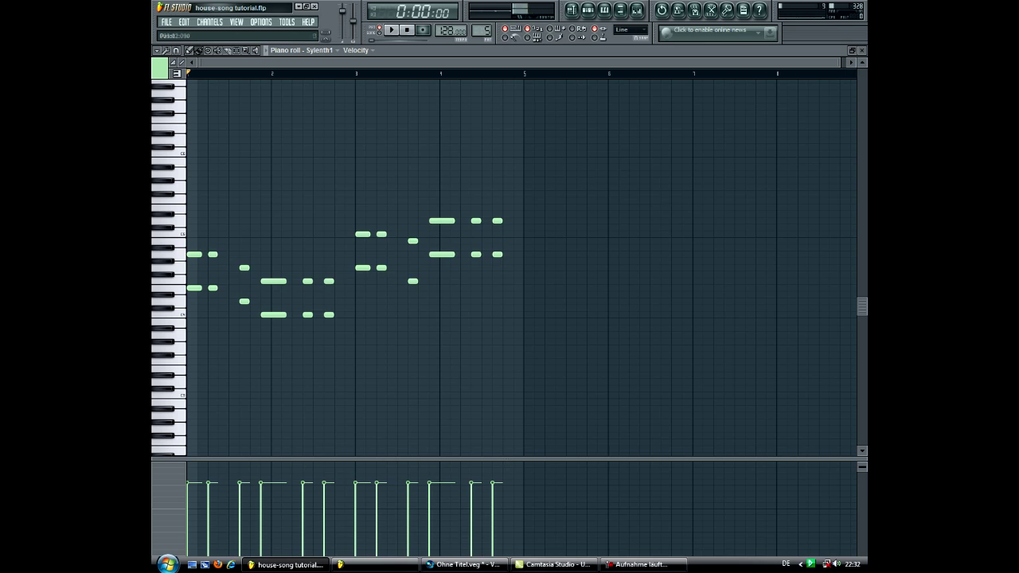
pyautogui.moveTo(574, 171); pyautogui.dragTo(188, 418)
# Switch to another synth pattern, open its Sylenth1 piano roll, and select the first two stacked notes.
pyautogui.press('F5')
pyautogui.press('F6')
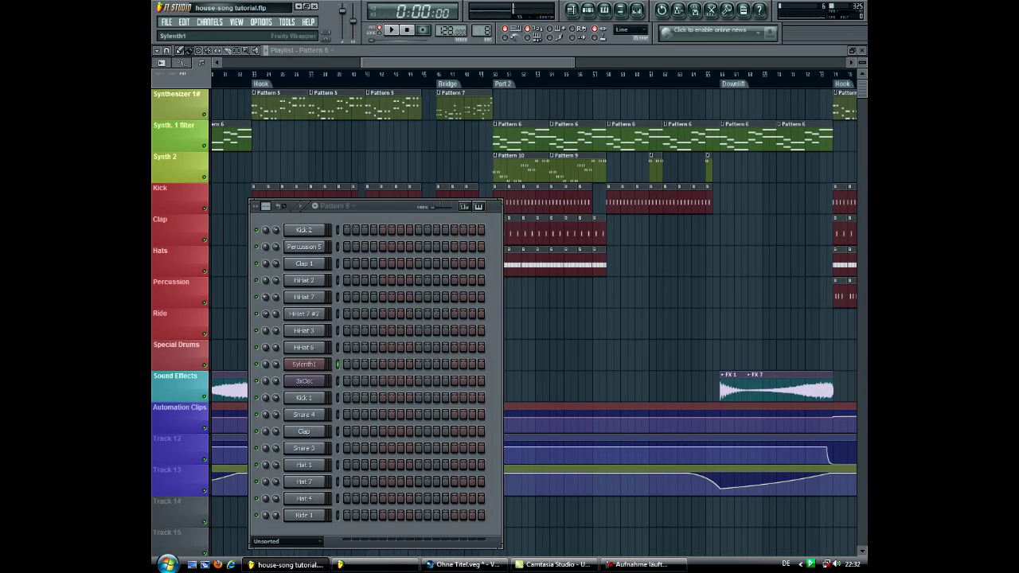
pyautogui.press('F7')
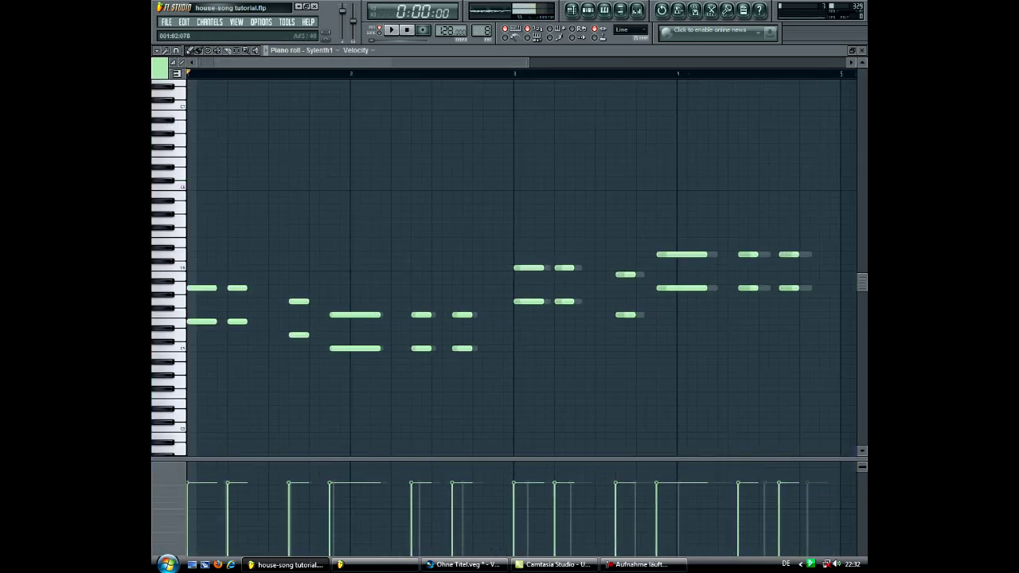
pyautogui.press('pageup')
pyautogui.press('pageup')
pyautogui.moveTo(241, 238); pyautogui.dragTo(212, 323)
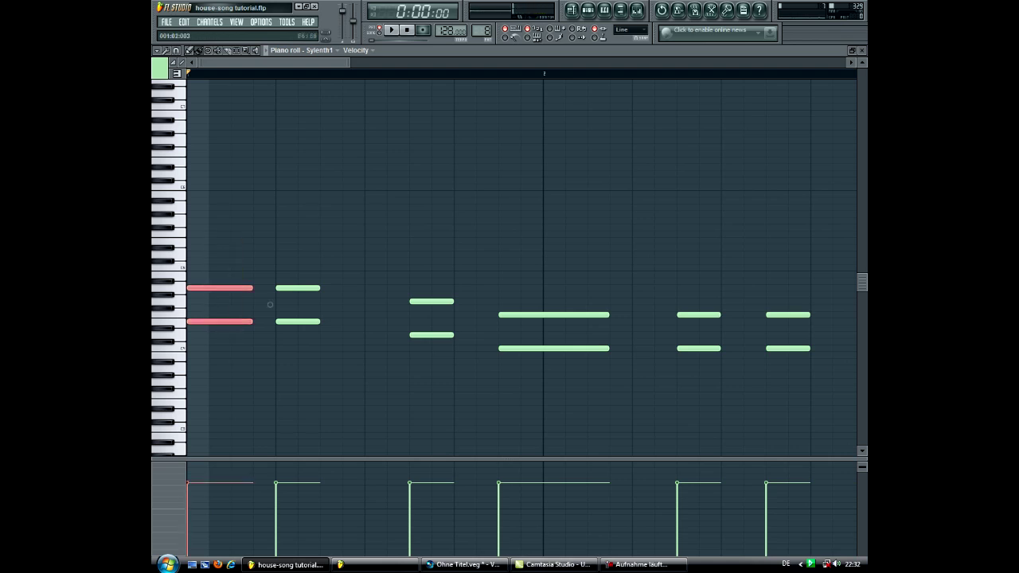
# Replace the first pair of long stacked notes with two short stacked hits before the second beat.
pyautogui.moveTo(269, 305); pyautogui.dragTo(226, 305)
pyautogui.hotkey('ctrl', 'b')
pyautogui.click(242, 305)
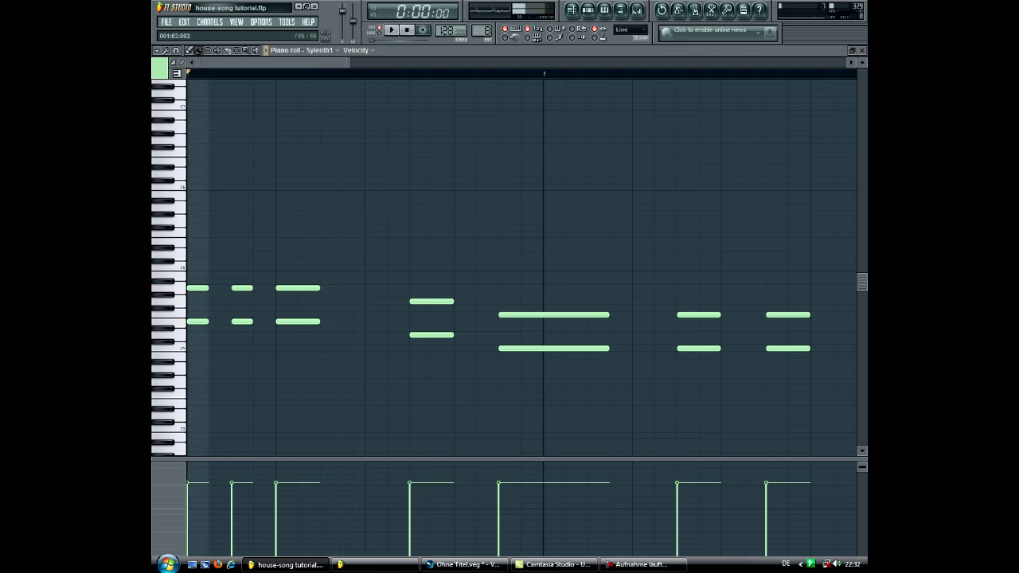
# Add two short, high stacked notes on the third beat, adjust the lower note's pitch, and play the pattern.
pyautogui.click(375, 207)
pyautogui.click(375, 240)
pyautogui.moveTo(375, 240); pyautogui.dragTo(375, 254)
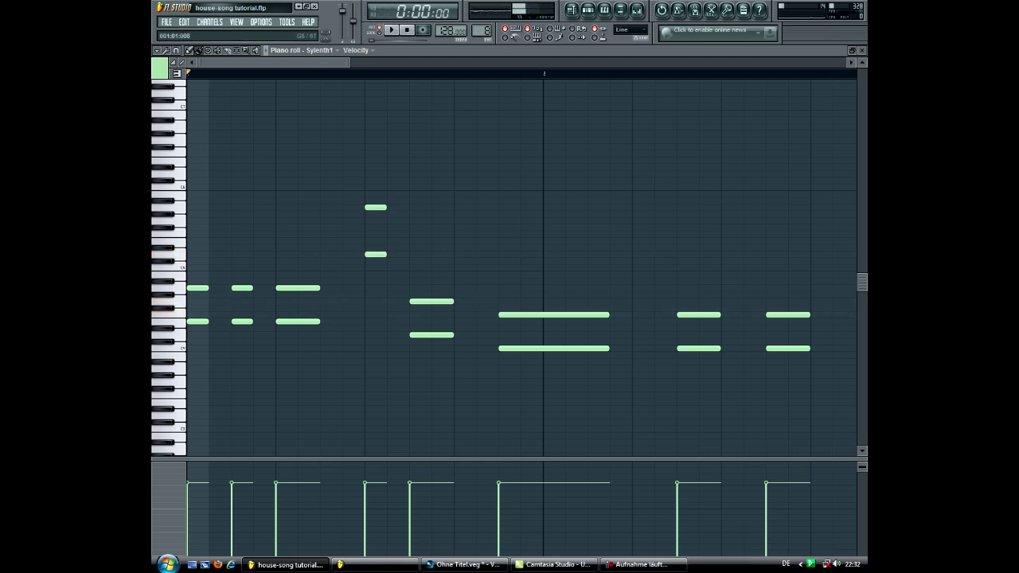
pyautogui.moveTo(375, 254); pyautogui.dragTo(375, 248)
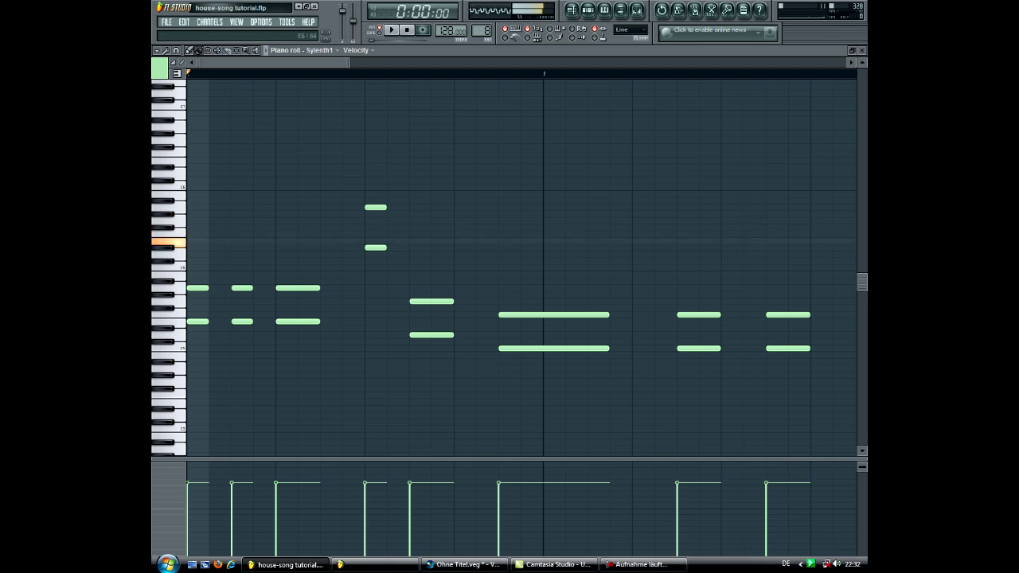
pyautogui.moveTo(376, 248); pyautogui.dragTo(375, 241)
pyautogui.press('space')
pyautogui.press('space')
# Select the added high note pair, try shifting it, play the pattern, delete the pair, and return to the playlist.
pyautogui.moveTo(356, 185); pyautogui.dragTo(395, 270)
pyautogui.hotkey('shift', 'Left')
pyautogui.hotkey('shift', 'alt', 'Right')
pyautogui.press('space')
pyautogui.press('space')
pyautogui.press('Delete')
pyautogui.press('F5')
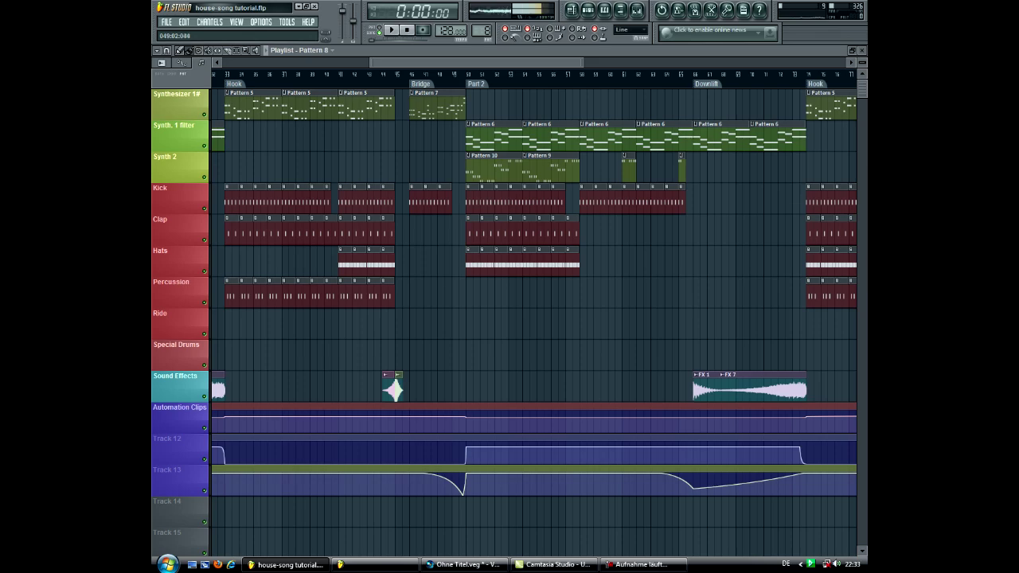
# Move the song position to the last bar of the Bridge and play the transition into Part 2.
pyautogui.hscroll(6, 534, 239)
pyautogui.hscroll(-5, 533, 239)
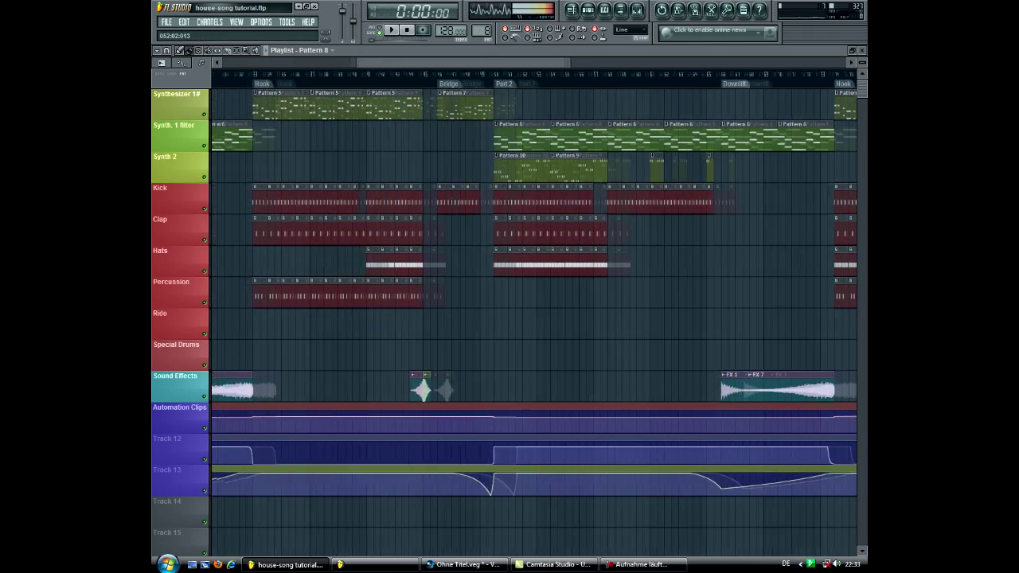
pyautogui.click(425, 74)
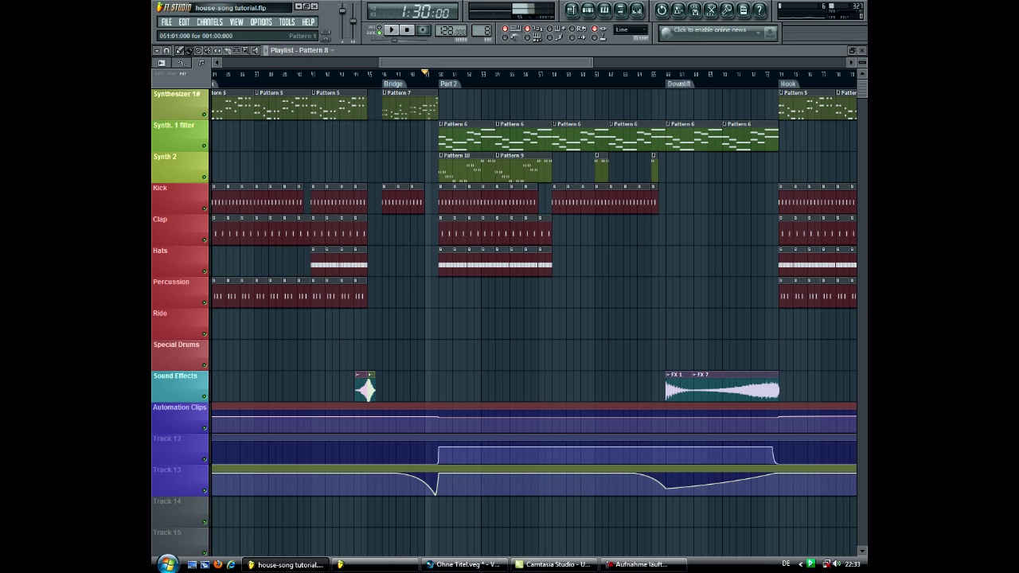
pyautogui.hscroll(2, 534, 308)
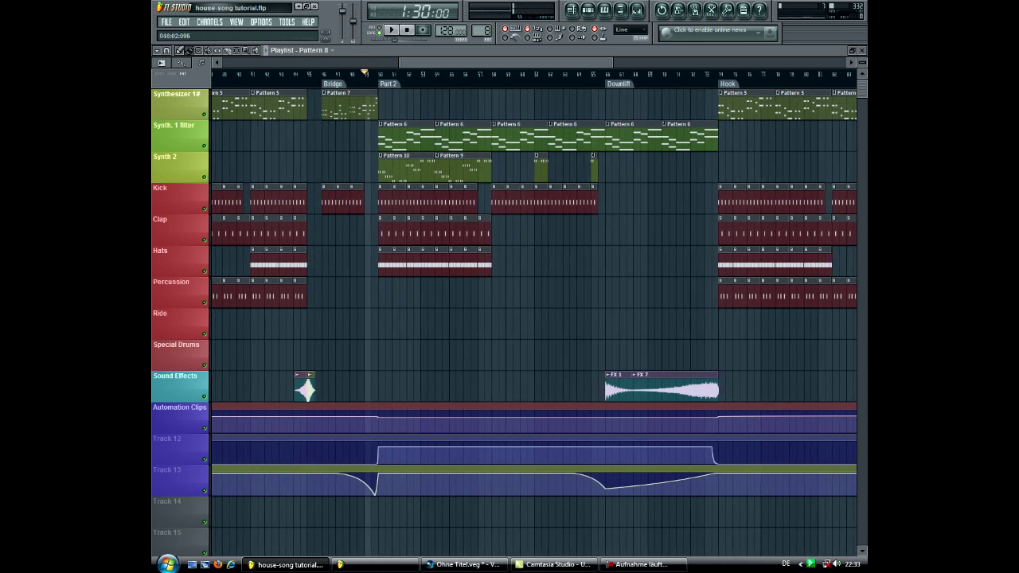
pyautogui.press('space')
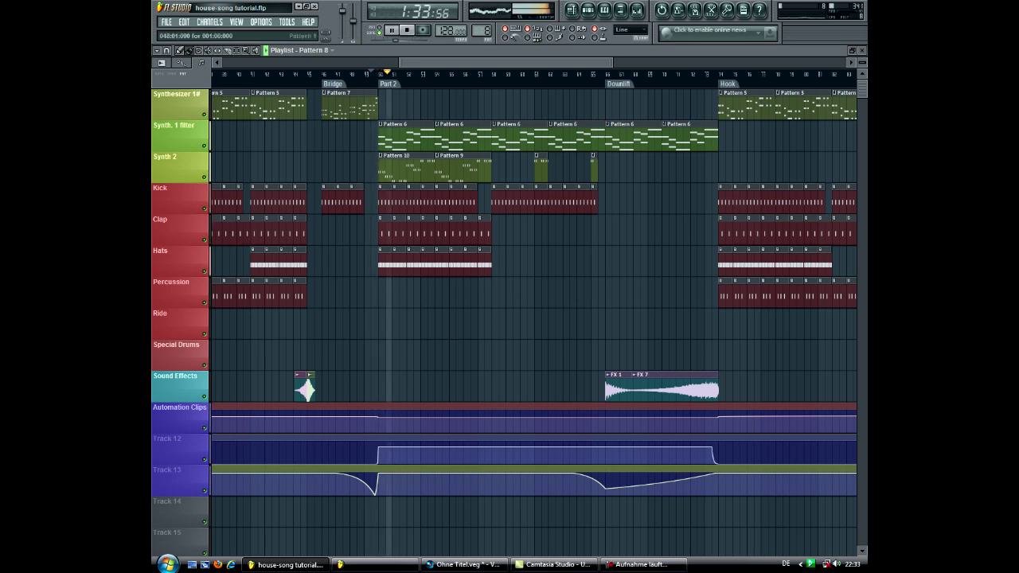
pyautogui.press('space')
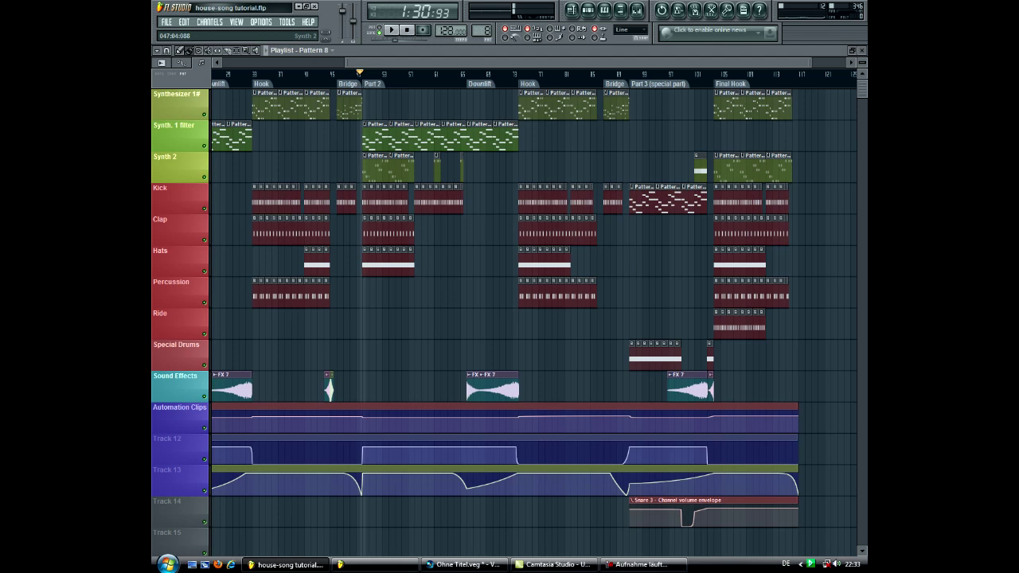
# Examine the full arrangement, return to Part 2, and play Pattern 10 on its own from the step sequencer.
pyautogui.scroll(-2, 345, 239)
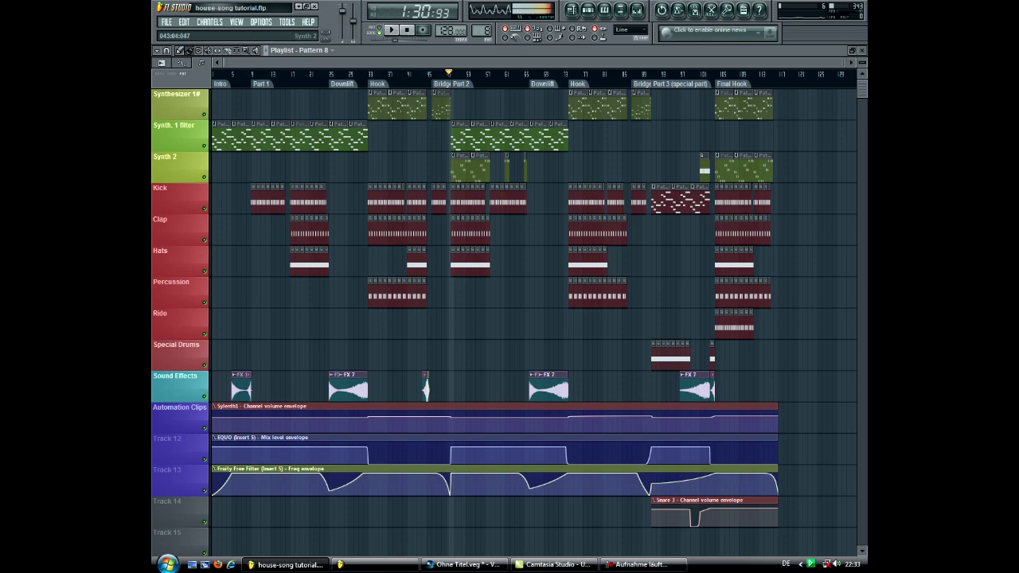
pyautogui.scroll(3, 419, 167)
pyautogui.moveTo(433, 62); pyautogui.dragTo(470, 62)
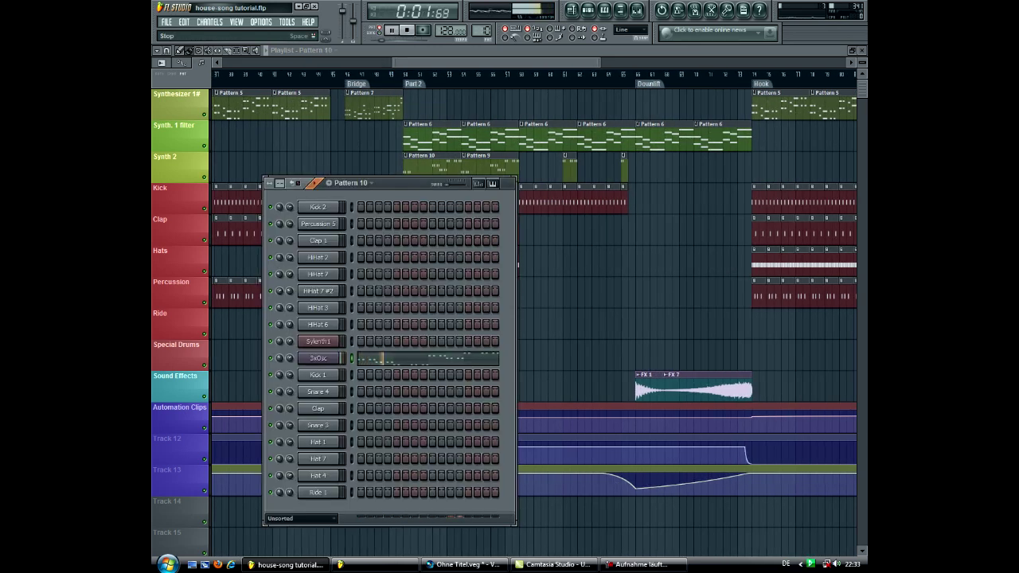
pyautogui.click(406, 30)
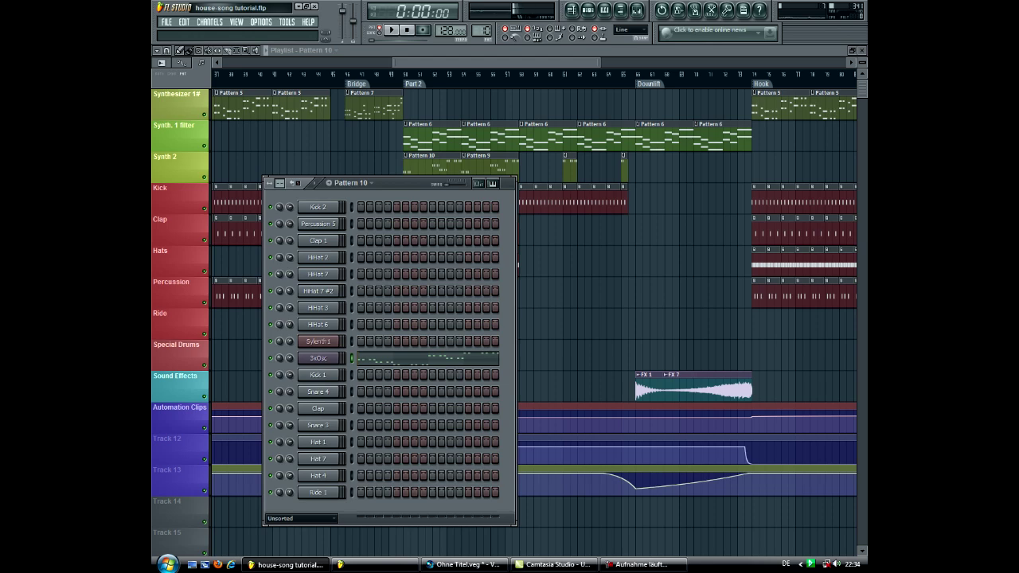
# Try a new 3x Osc channel with the first waveform on all three oscillators, play test notes, and delete the channel.
pyautogui.click(209, 22)
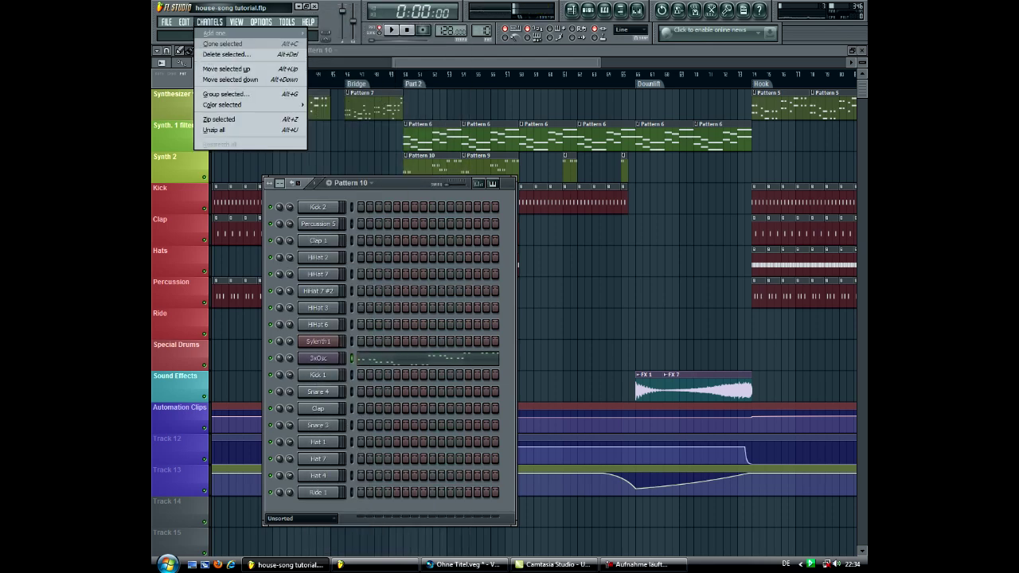
pyautogui.click(325, 128)
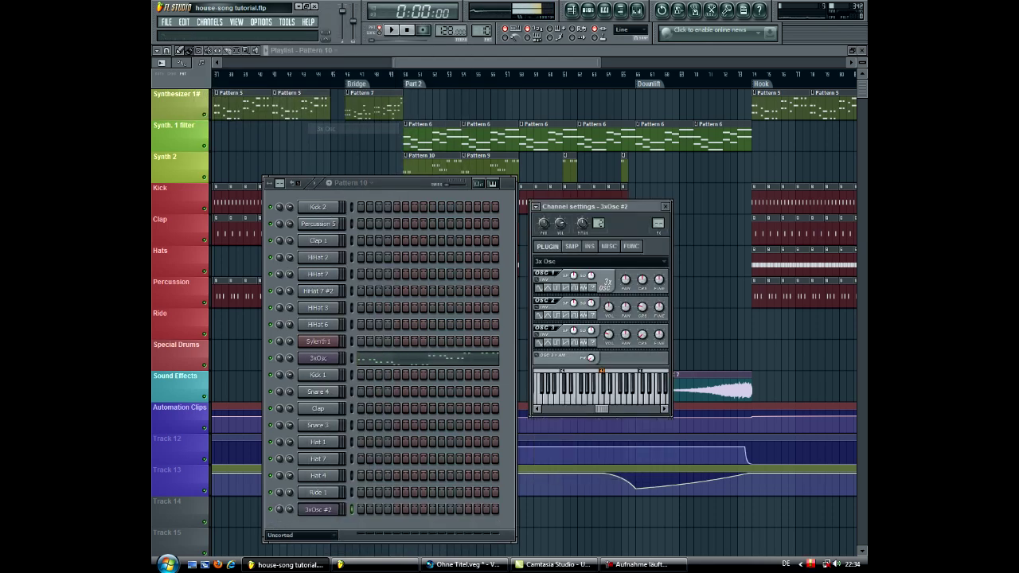
pyautogui.click(540, 288)
pyautogui.click(539, 315)
pyautogui.click(539, 341)
pyautogui.press('e')
pyautogui.press('q')
pyautogui.press('v')
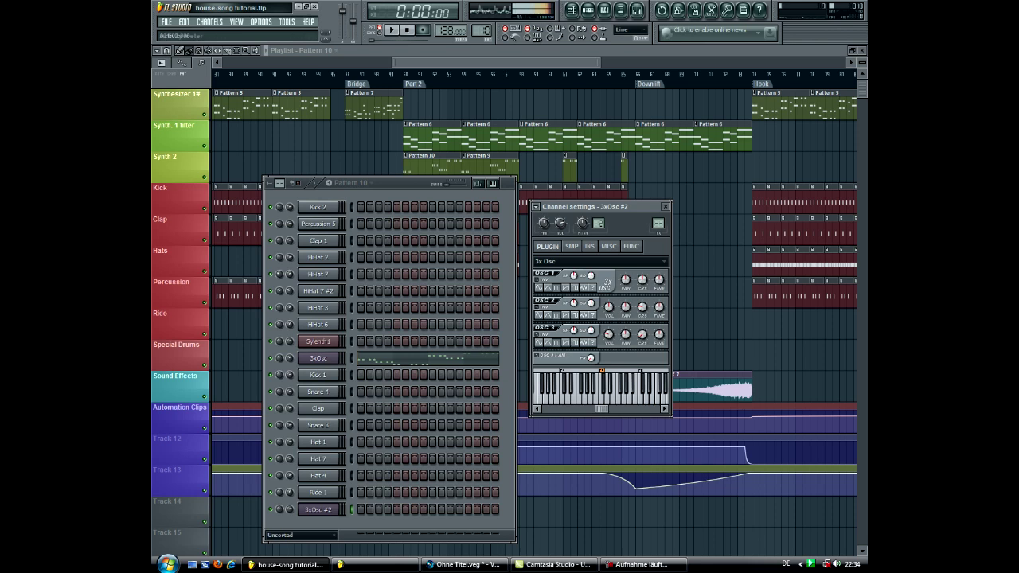
pyautogui.rightClick(318, 510)
pyautogui.click(370, 543)
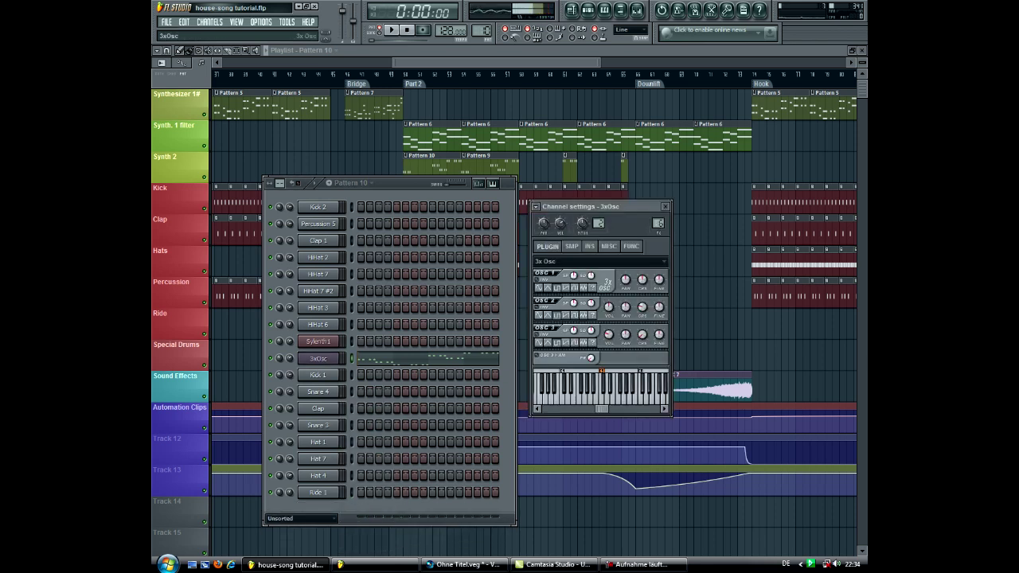
# Inspect the Fruity Reeverb settings on mixer Insert 6 and reopen the 3xOsc channel settings.
pyautogui.press('Escape')
pyautogui.press('F9')
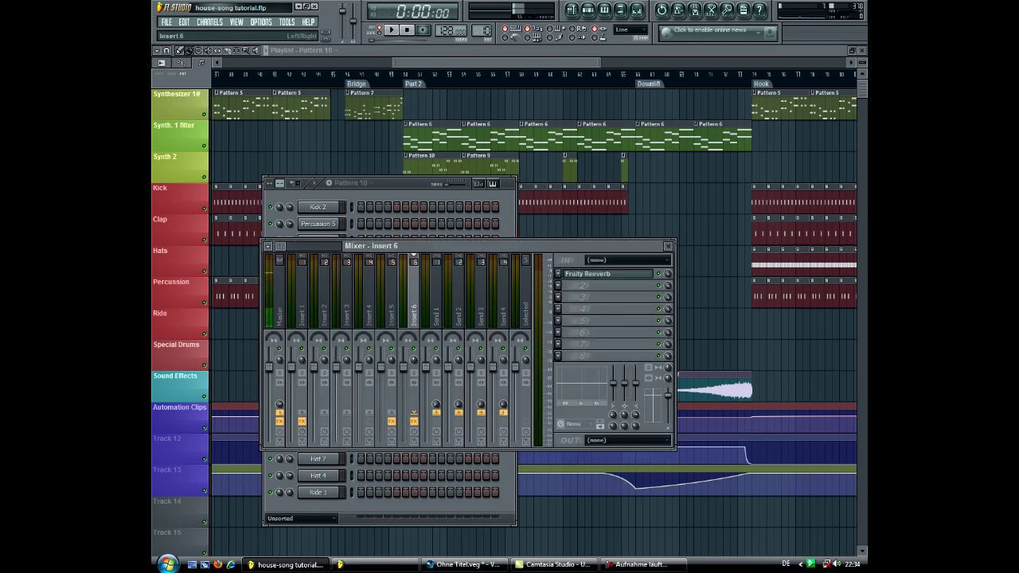
pyautogui.click(605, 273)
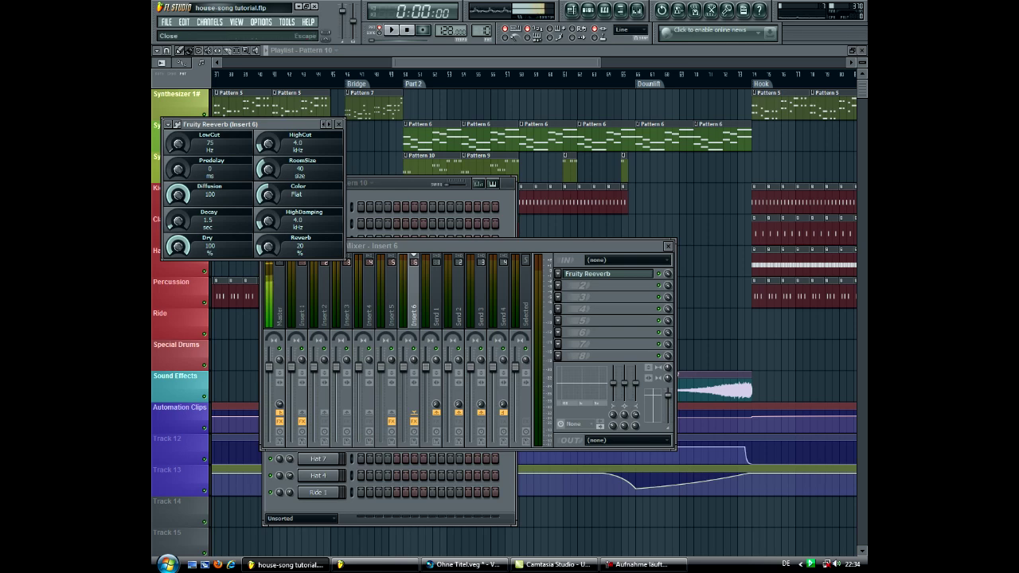
pyautogui.click(338, 124)
pyautogui.click(442, 215)
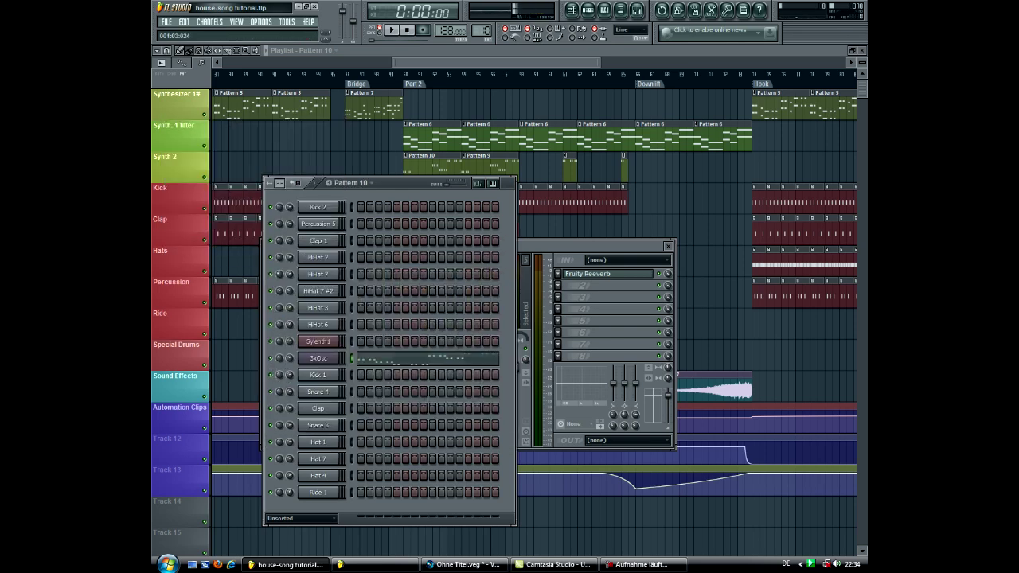
pyautogui.click(318, 358)
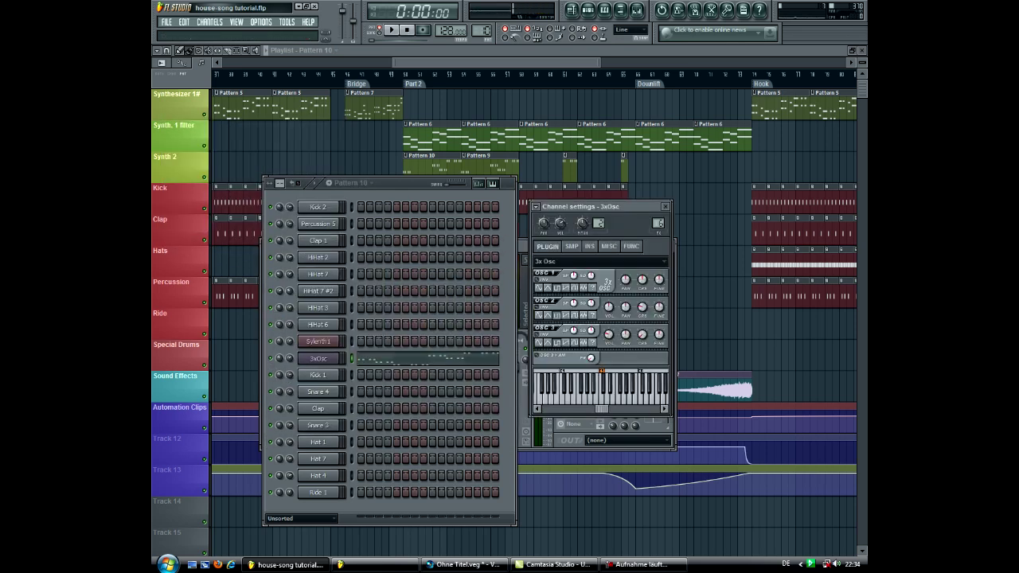
# Show the whole Sylenth1 melody of Pattern 6 in the piano roll, then return to the playlist.
pyautogui.press('F7')
pyautogui.keyDown('ctrl'); pyautogui.scroll(4, 521, 263); pyautogui.keyUp('ctrl')
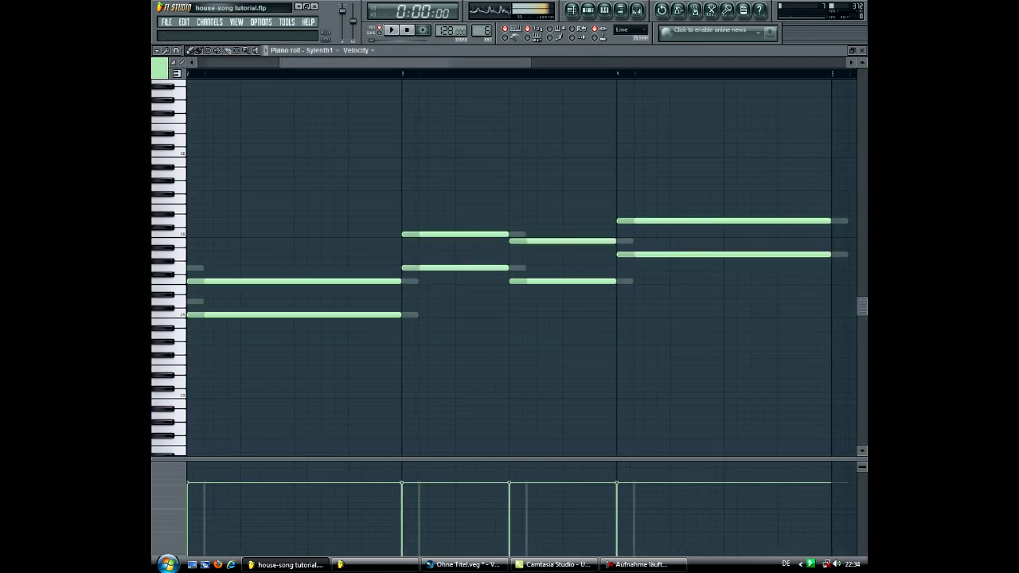
pyautogui.keyDown('ctrl'); pyautogui.scroll(-2, 598, 267); pyautogui.keyUp('ctrl')
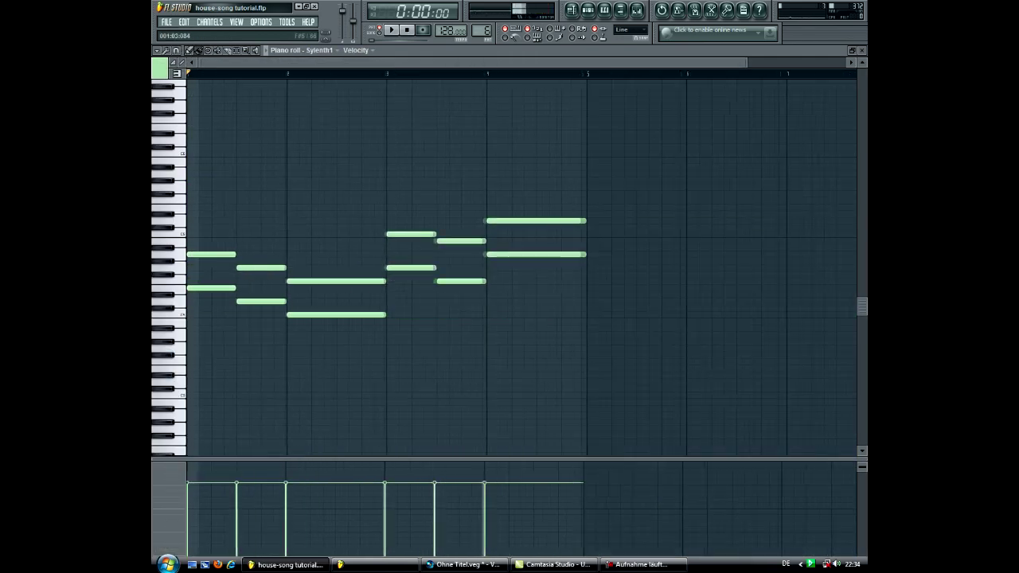
pyautogui.hotkey('ctrl', 'a')
pyautogui.press('F6')
pyautogui.press('Escape')
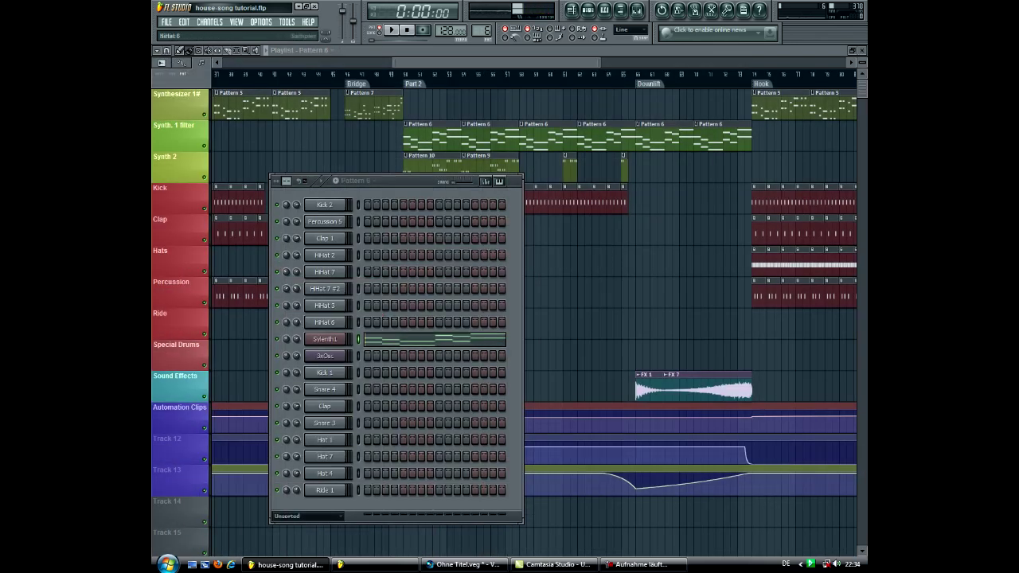
# Place a Pattern 6 clip on the Synth. 1 filter track at the start of the first Hook.
pyautogui.press('F6')
pyautogui.hscroll(-5, 533, 319)
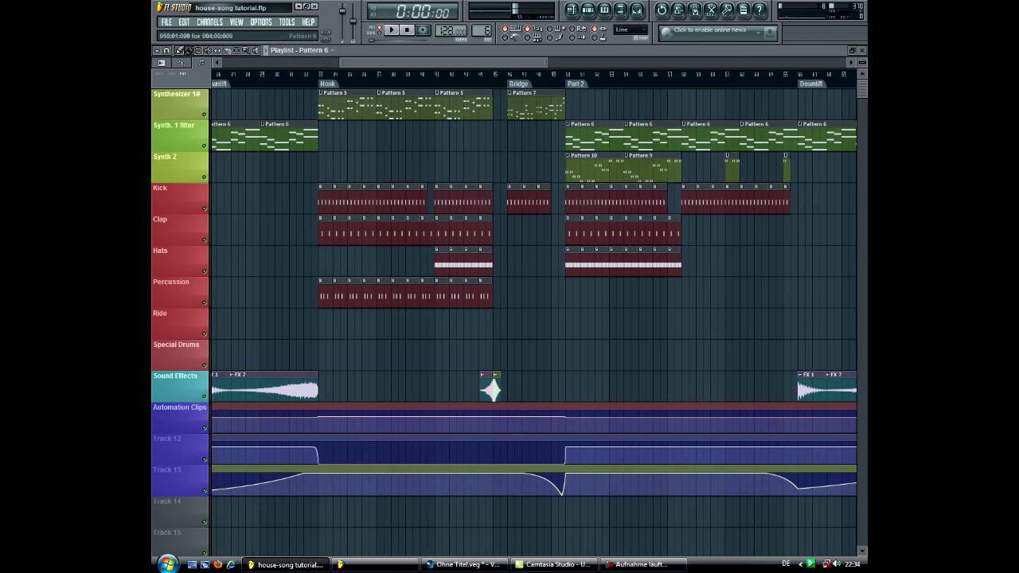
pyautogui.keyDown('ctrl'); pyautogui.scroll(2, 533, 318); pyautogui.keyUp('ctrl')
pyautogui.hscroll(-5, 534, 319)
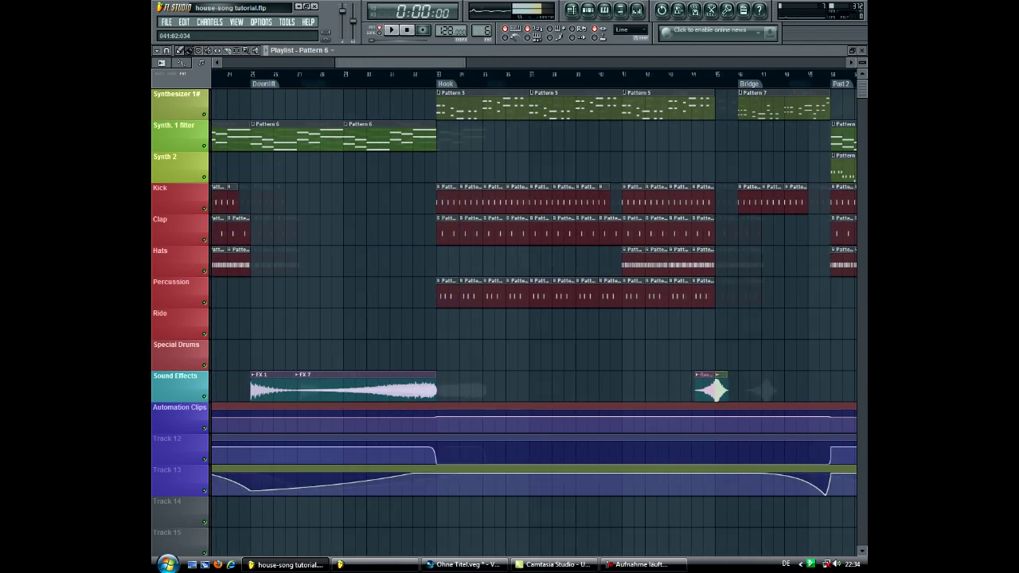
pyautogui.keyDown('ctrl'); pyautogui.scroll(1, 534, 318); pyautogui.keyUp('ctrl')
pyautogui.hscroll(-1, 533, 318)
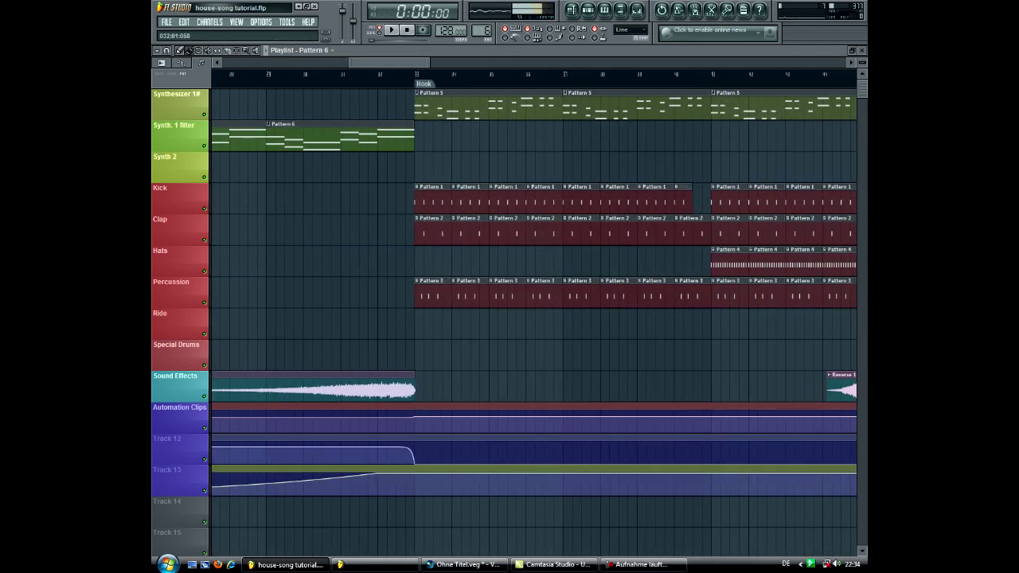
pyautogui.keyDown('ctrl'); pyautogui.scroll(4, 533, 319); pyautogui.keyUp('ctrl')
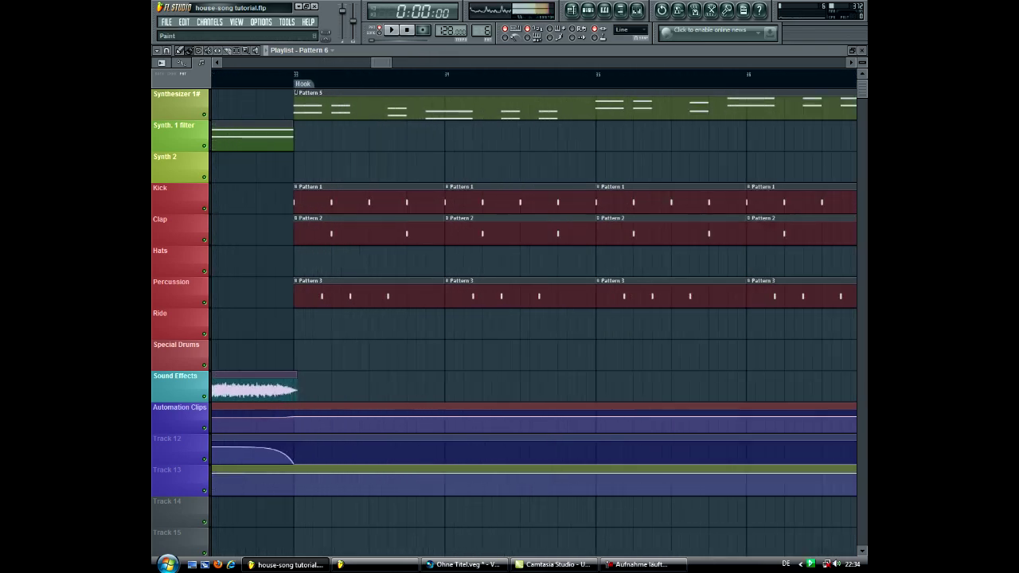
pyautogui.click(302, 137)
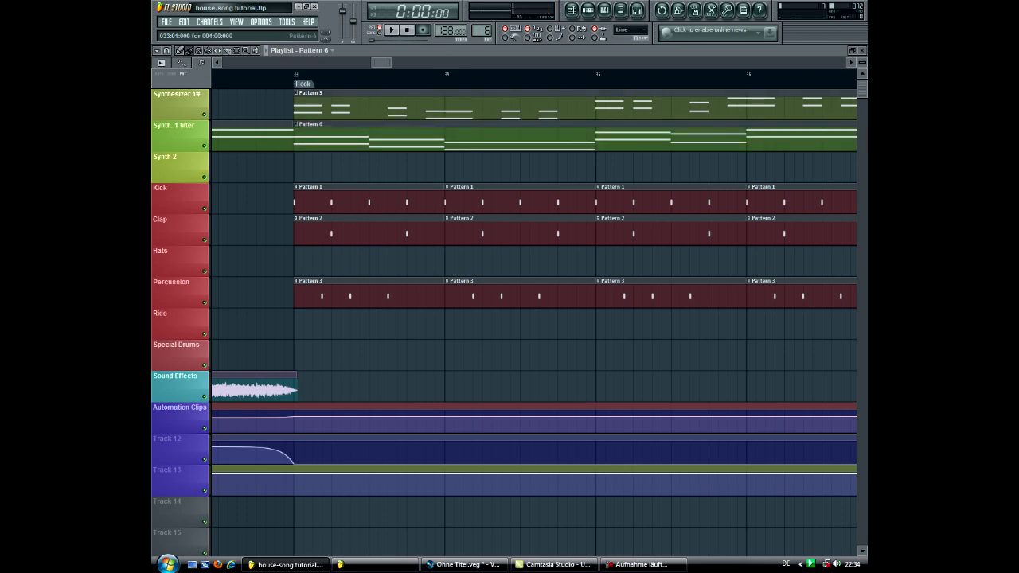
# Show Pattern 5's whole Sylenth1 melody in the piano roll and highlight all its notes for comparison.
pyautogui.press('F6')
pyautogui.rightClick(334, 338)
pyautogui.click(366, 339)
pyautogui.keyDown('ctrl'); pyautogui.scroll(-2, 728, 268); pyautogui.keyUp('ctrl')
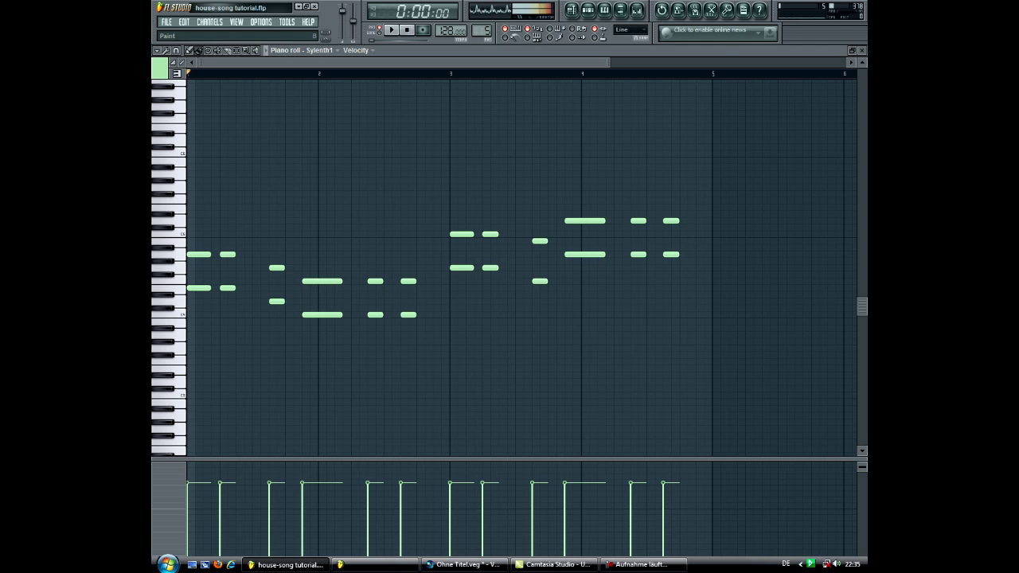
pyautogui.hotkey('ctrl', 'v')
pyautogui.hotkey('ctrl', 'z')
pyautogui.moveTo(723, 164); pyautogui.dragTo(186, 346)
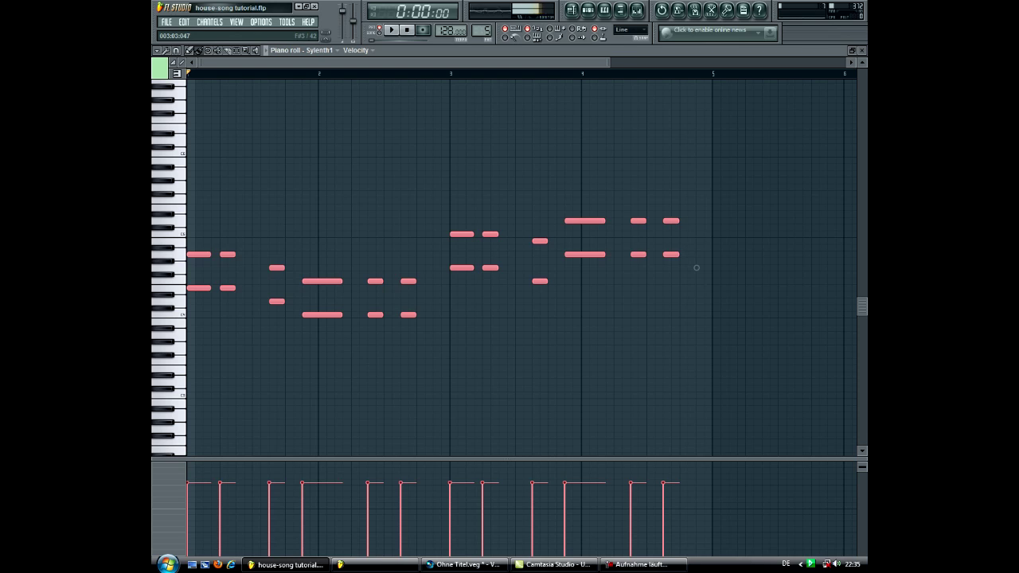
pyautogui.click(696, 268)
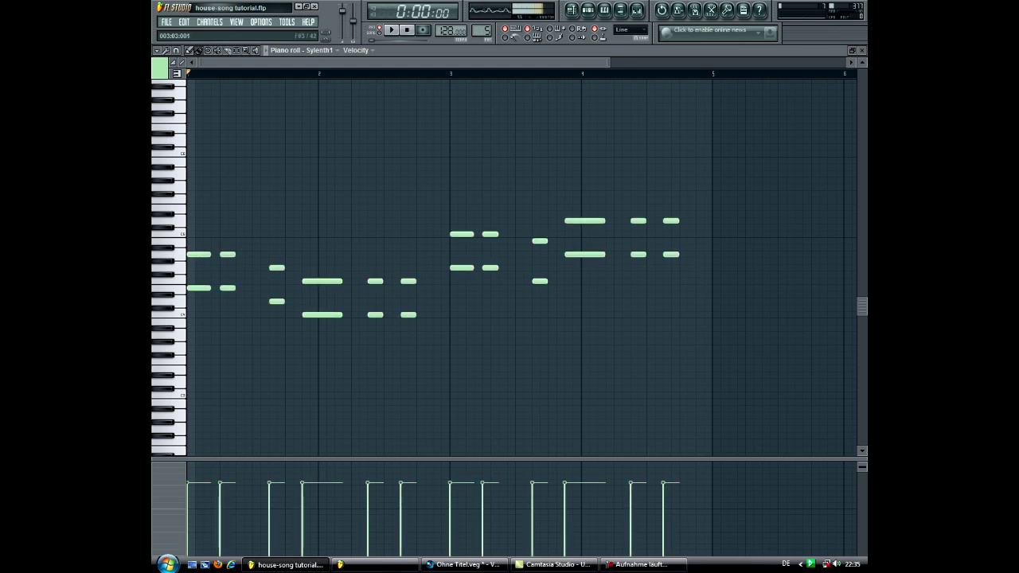
pyautogui.hotkey('ctrl', 'a')
# Return to the playlist's Part 2 section and play the Synth 2 melody of 3xOsc in the piano roll.
pyautogui.press('F5')
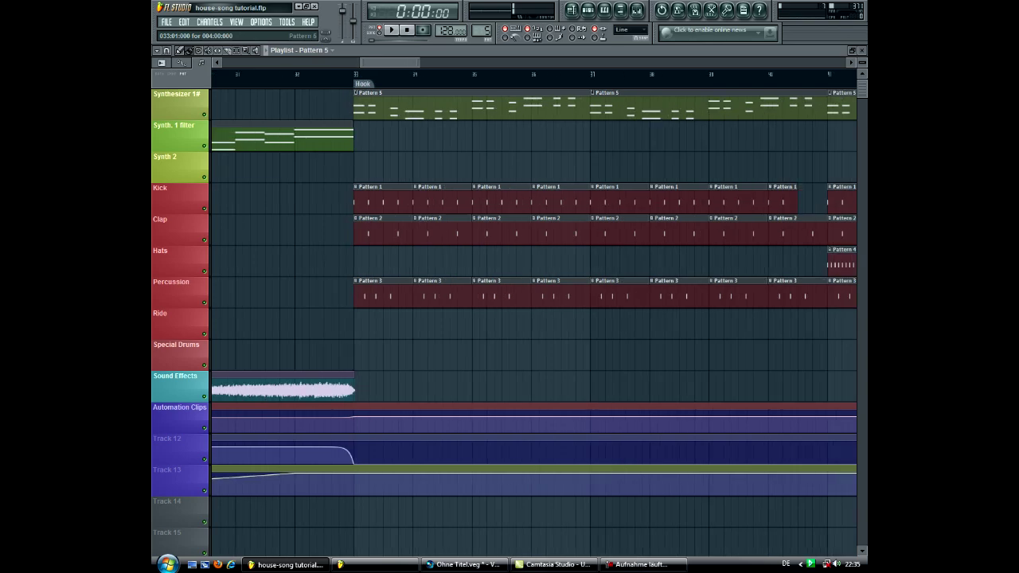
pyautogui.scroll(-3, 534, 319)
pyautogui.hscroll(6, 534, 318)
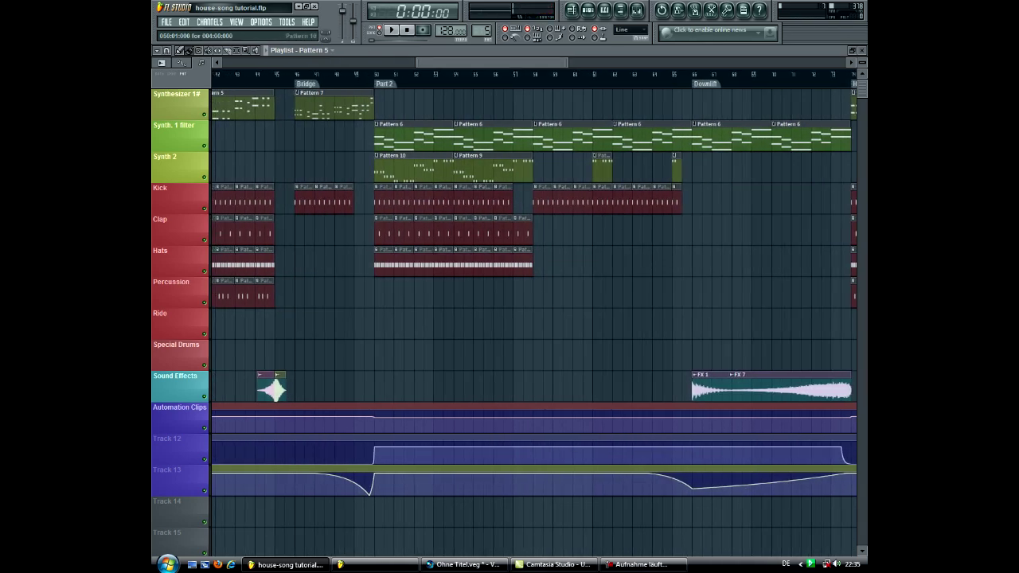
pyautogui.press('F7')
pyautogui.press('space')
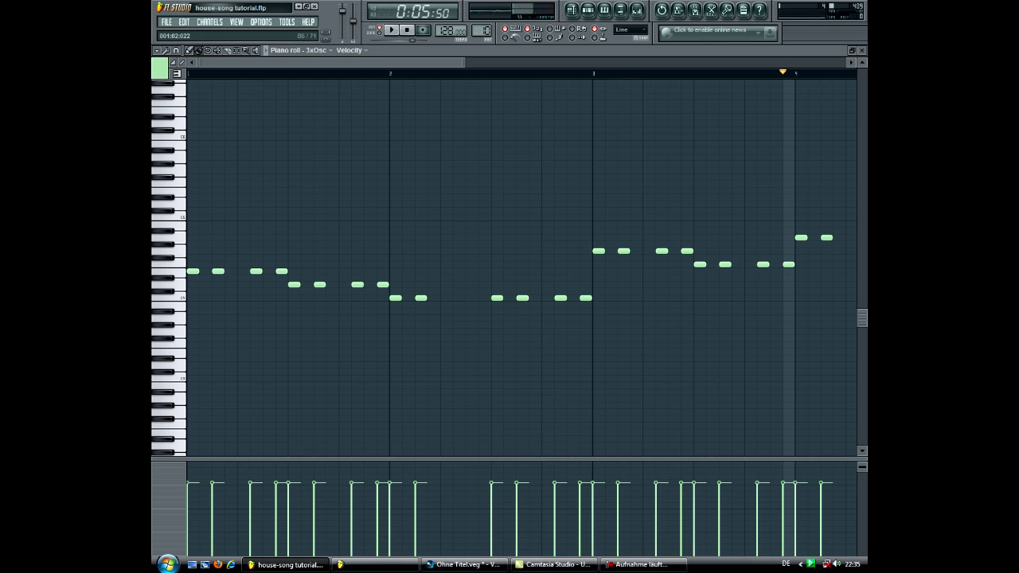
# Show the 3xOsc melody with its sustained upper notes and play it briefly for comparison.
pyautogui.press('Down')
pyautogui.hotkey('ctrl', 'a')
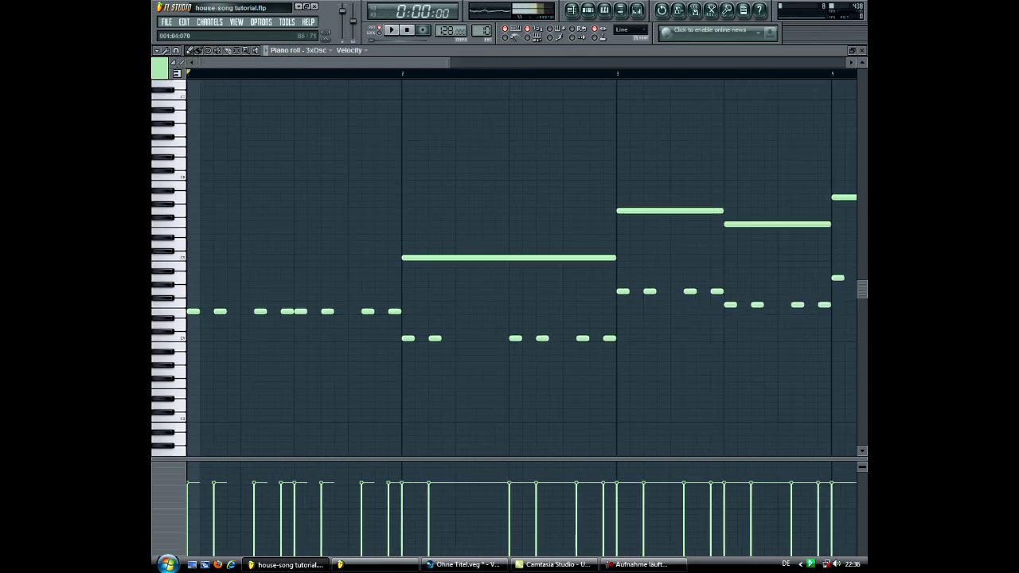
pyautogui.press('space')
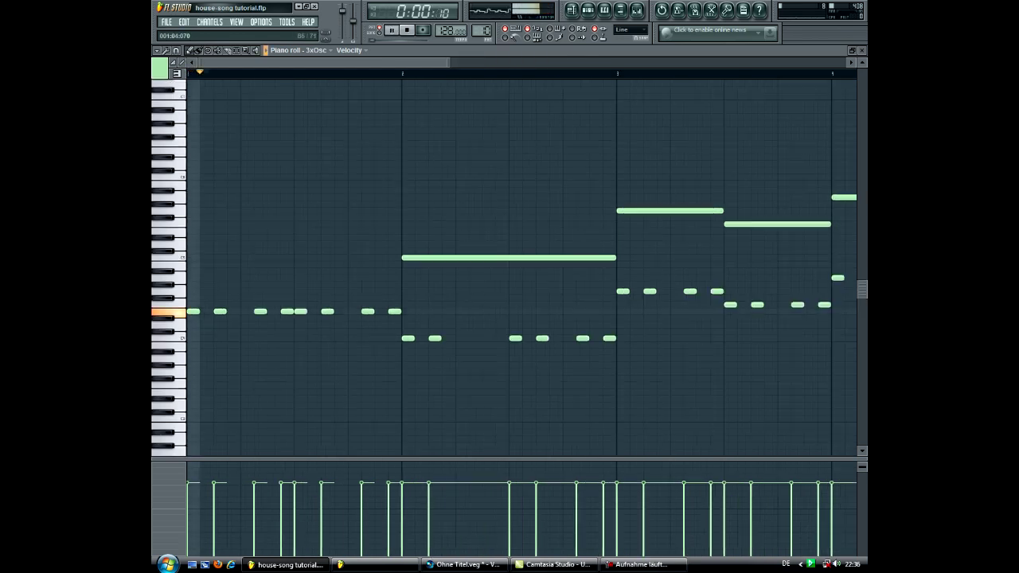
pyautogui.press('space')
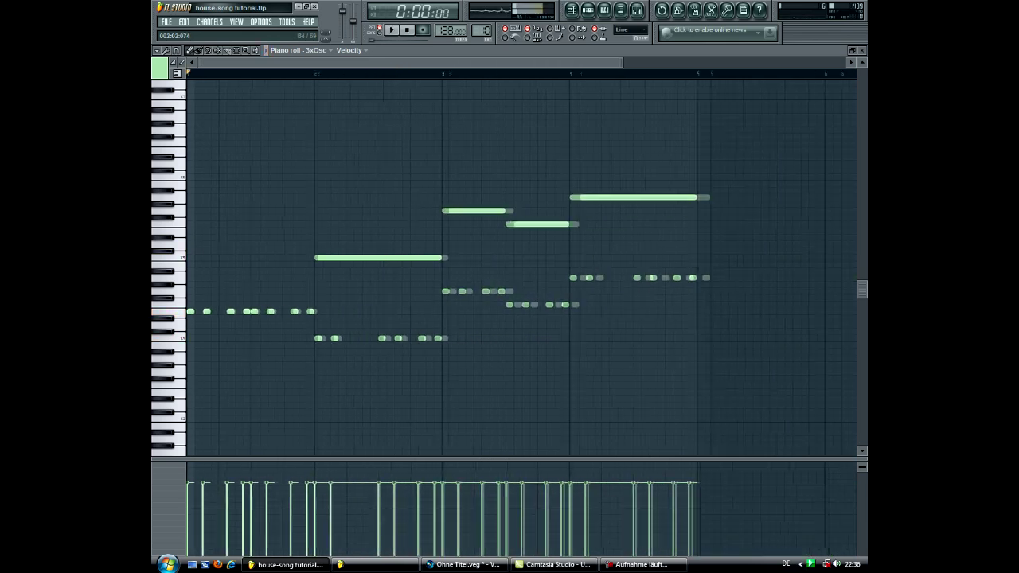
# Lower the second half of bar 1 and the long 3xOsc notes in bars 2 to 4, then delete the long notes.
pyautogui.moveTo(338, 288); pyautogui.dragTo(250, 328)
pyautogui.press('Down')
pyautogui.press('Down')
pyautogui.hotkey('ctrl', 'd')
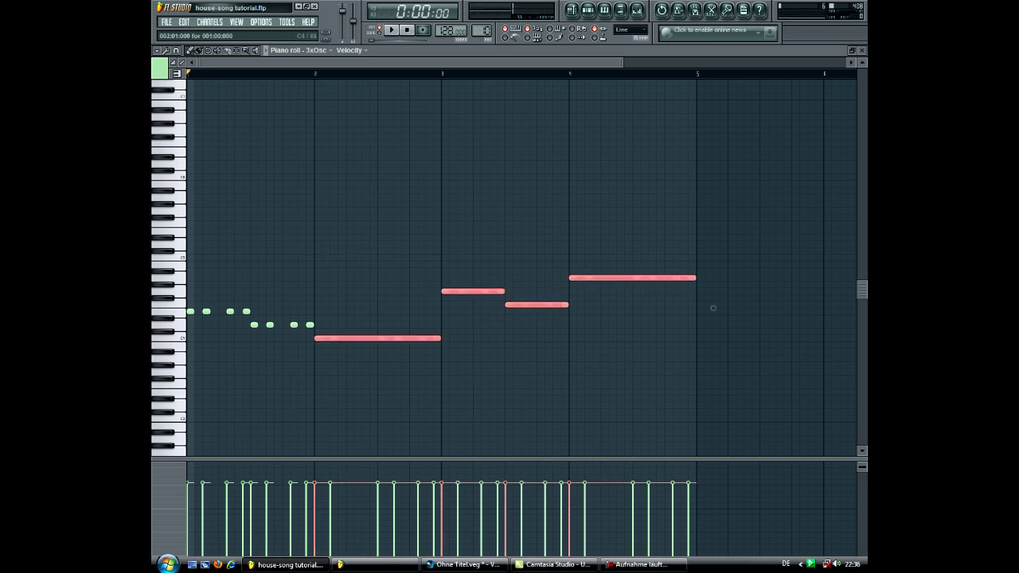
pyautogui.press('Delete')
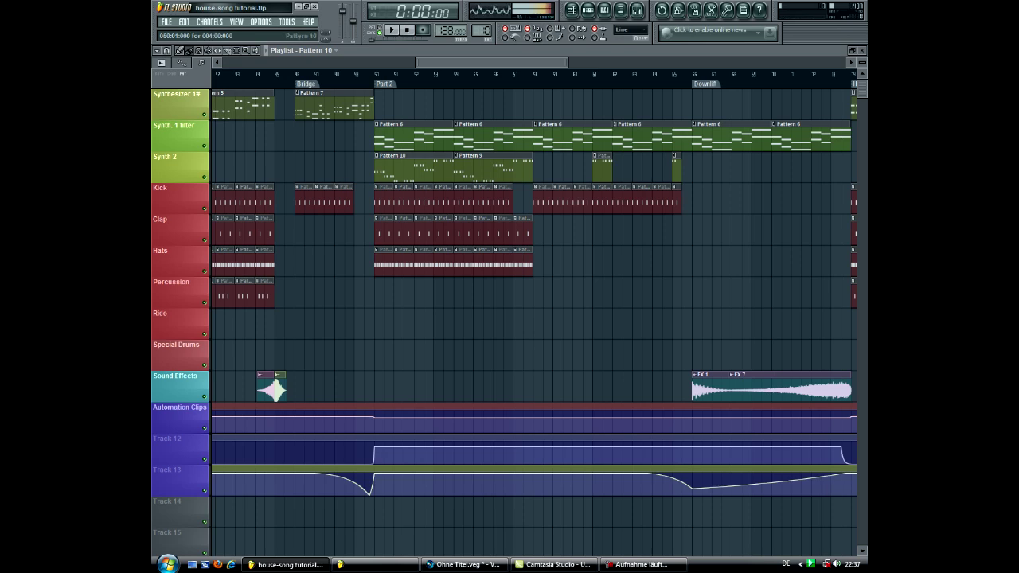
# Place the song position one bar before Part 2 and play the transition from the Bridge.
pyautogui.click(374, 73)
pyautogui.click(365, 74)
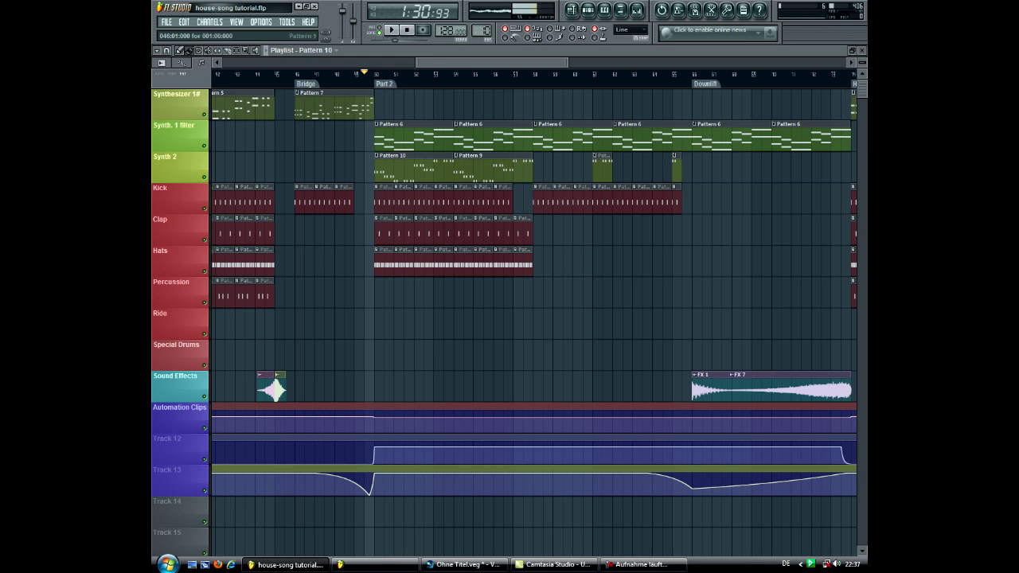
pyautogui.click(391, 30)
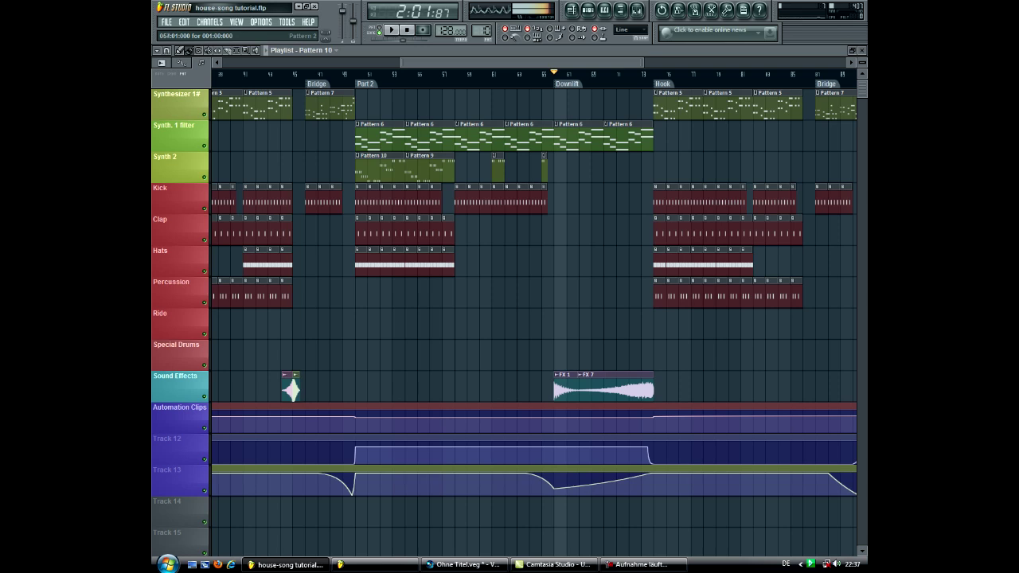
# Place the song position at the second half of Part 2 and examine which drum and Synth 2 clips it uses.
pyautogui.moveTo(469, 73); pyautogui.dragTo(455, 73)
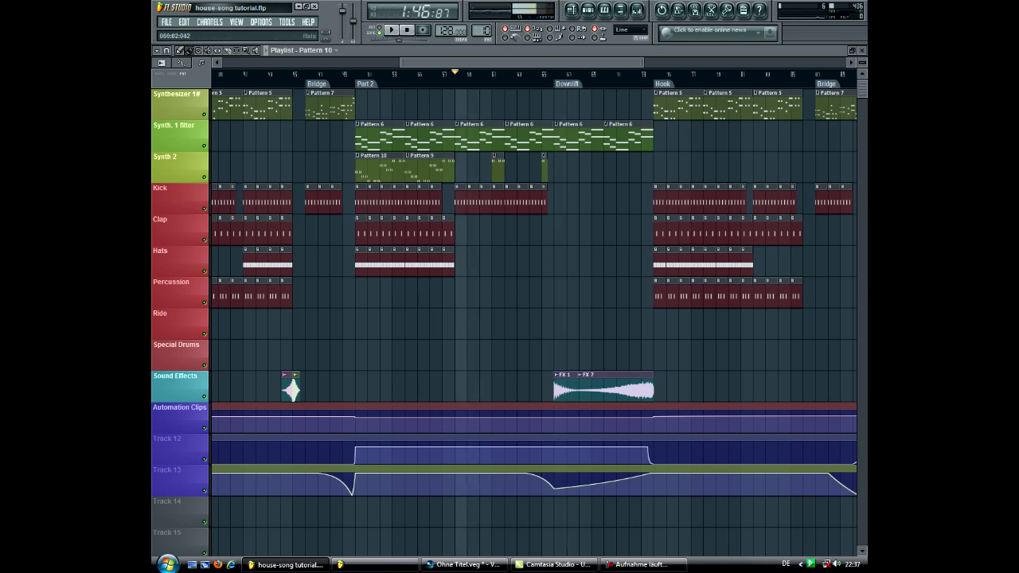
pyautogui.keyDown('ctrl'); pyautogui.scroll(2, 500, 318); pyautogui.keyUp('ctrl')
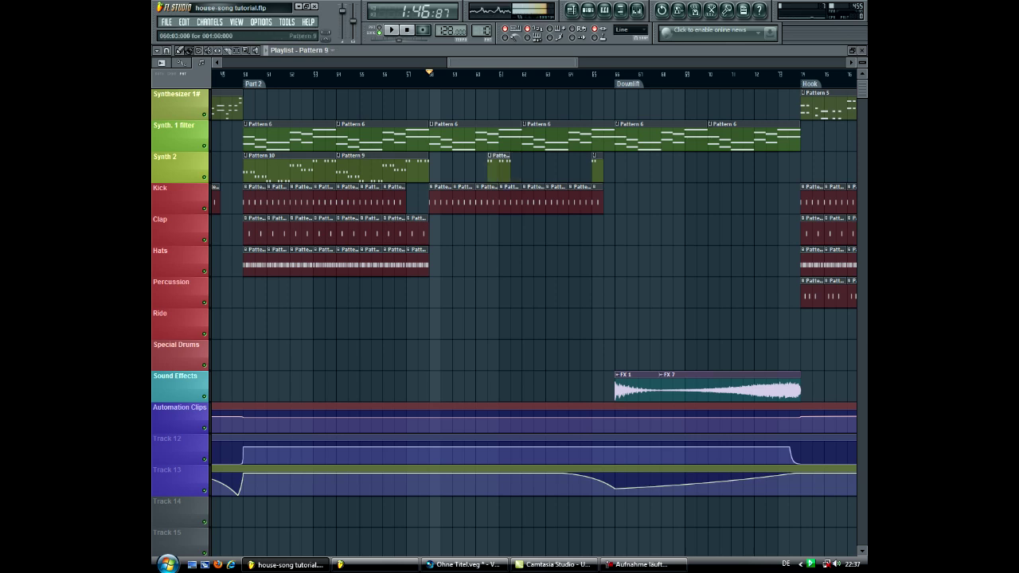
pyautogui.scroll(-3, 498, 159)
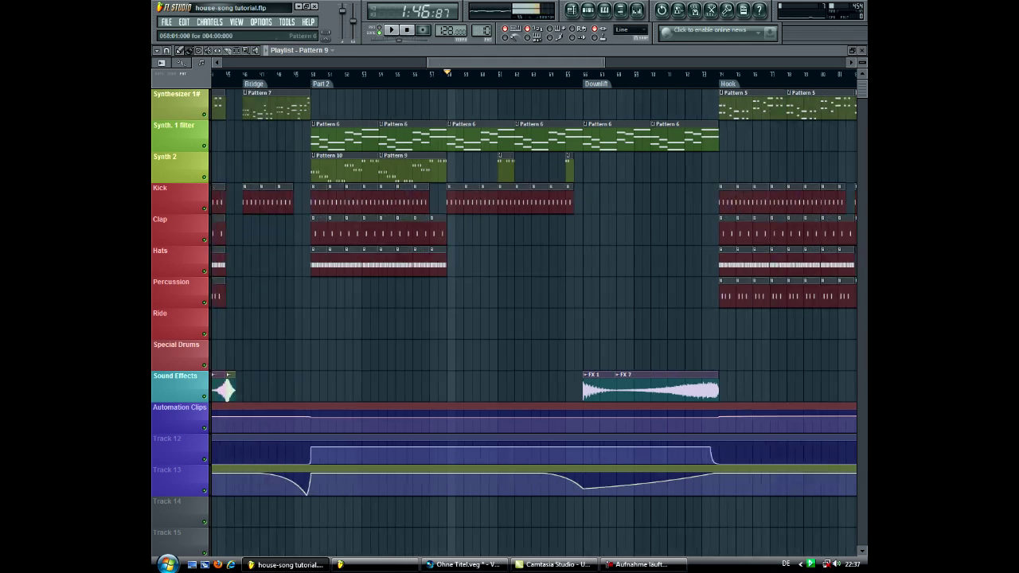
pyautogui.hscroll(1, 534, 263)
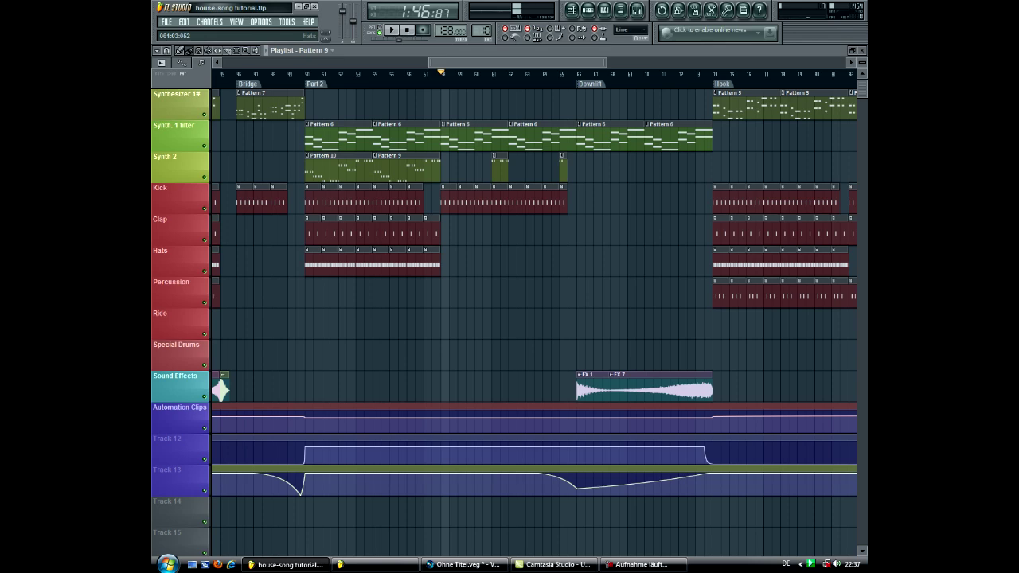
pyautogui.scroll(-1, 509, 262)
pyautogui.scroll(-2, 480, 262)
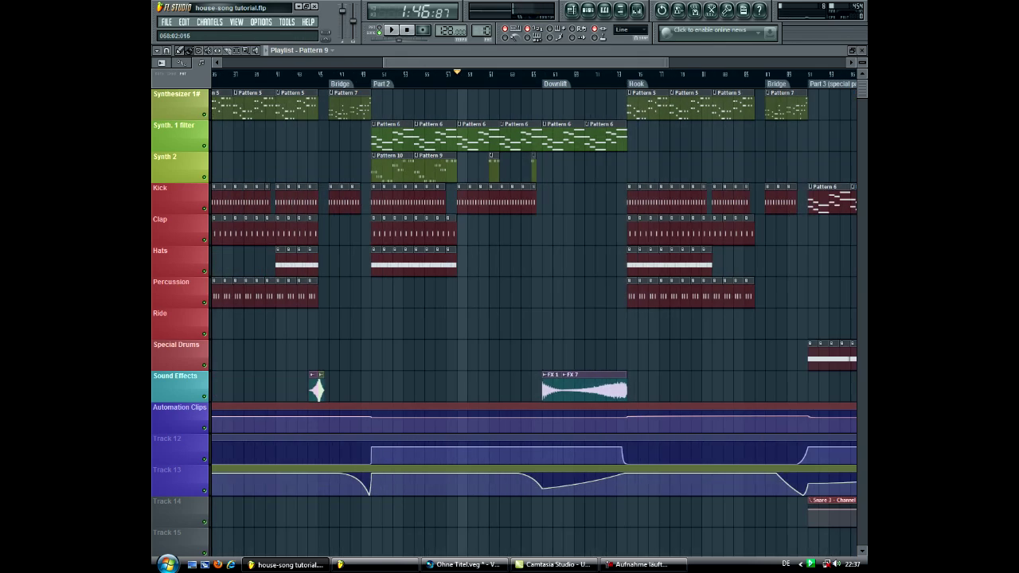
pyautogui.moveTo(487, 63); pyautogui.dragTo(496, 63)
pyautogui.scroll(2, 500, 103)
pyautogui.scroll(-2, 438, 263)
pyautogui.scroll(1, 438, 263)
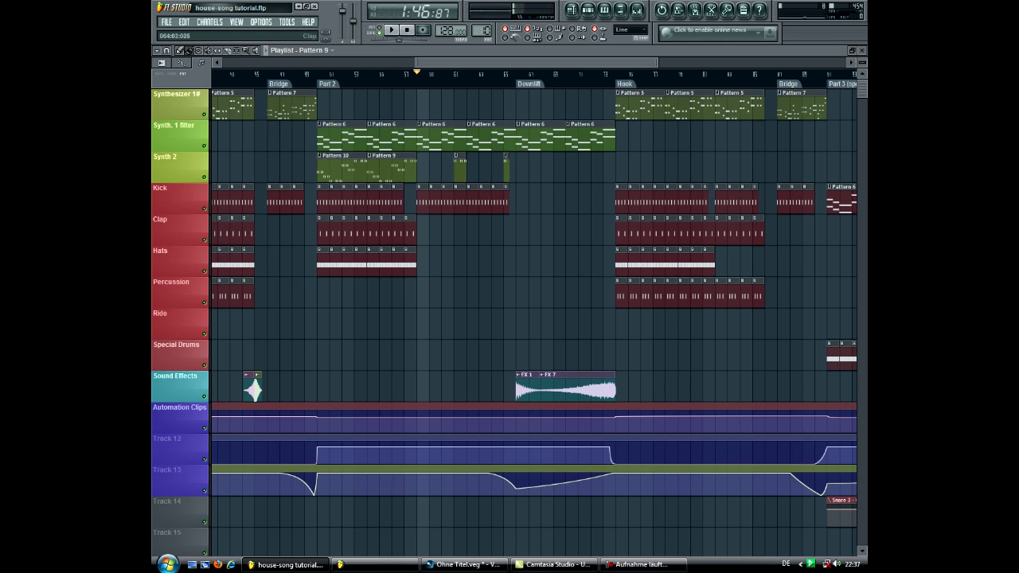
# Place the song position at the second Downlift's start and one bar before its following Hook.
pyautogui.click(516, 74)
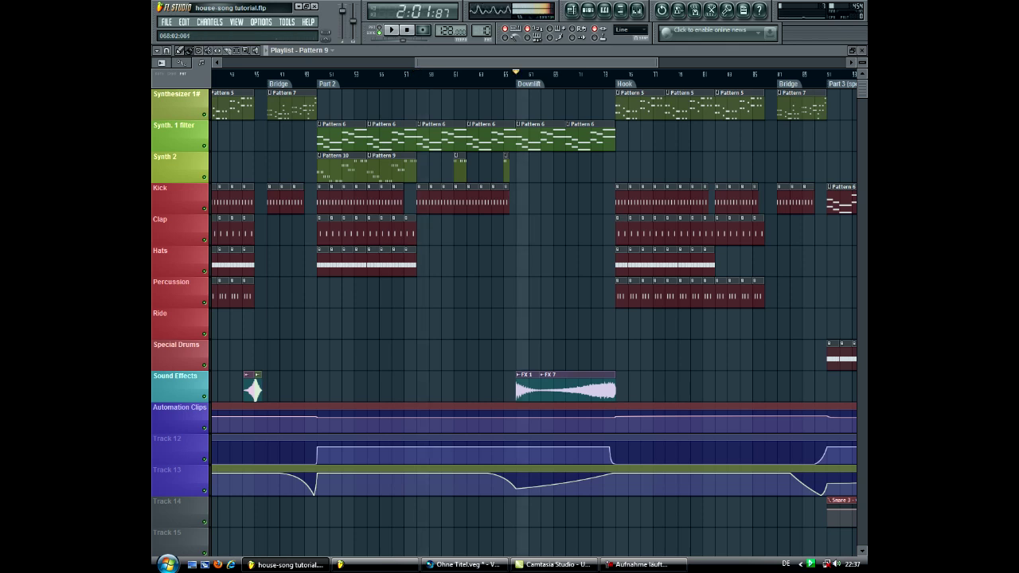
pyautogui.click(603, 74)
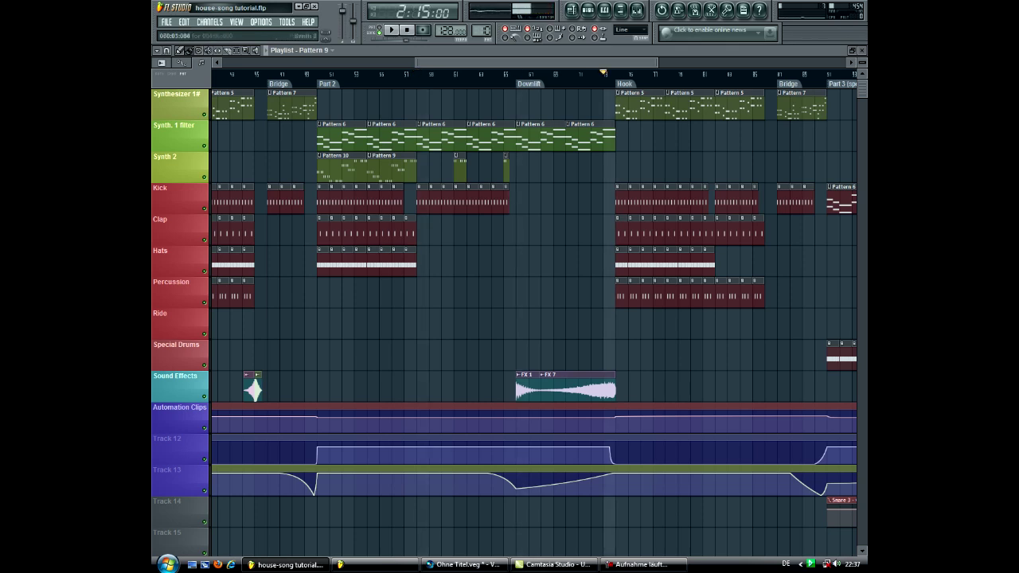
pyautogui.scroll(-2, 537, 318)
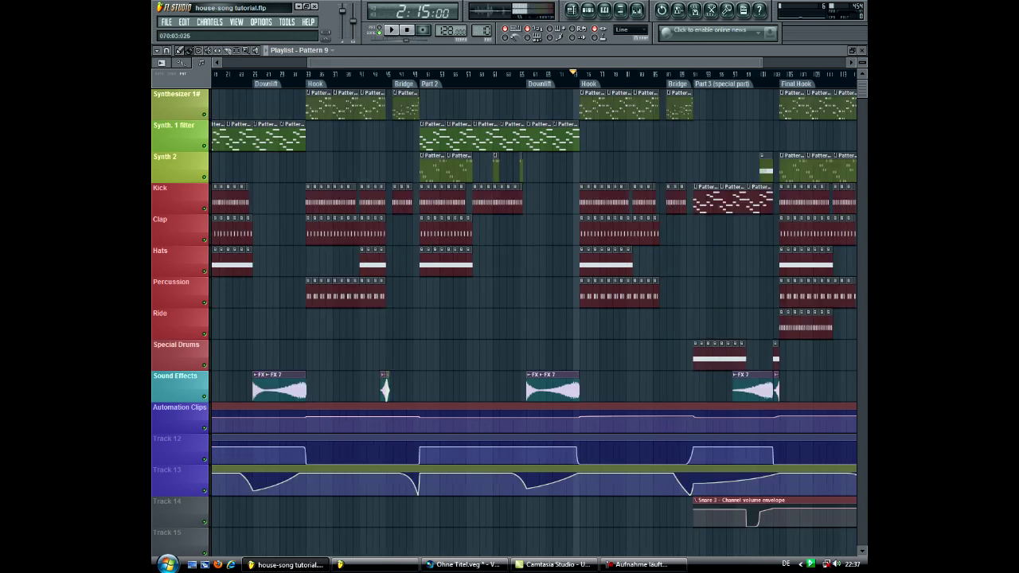
# Compare the three hooks by placing the song position at the second Hook, the first Hook and the Final Hook.
pyautogui.click(579, 74)
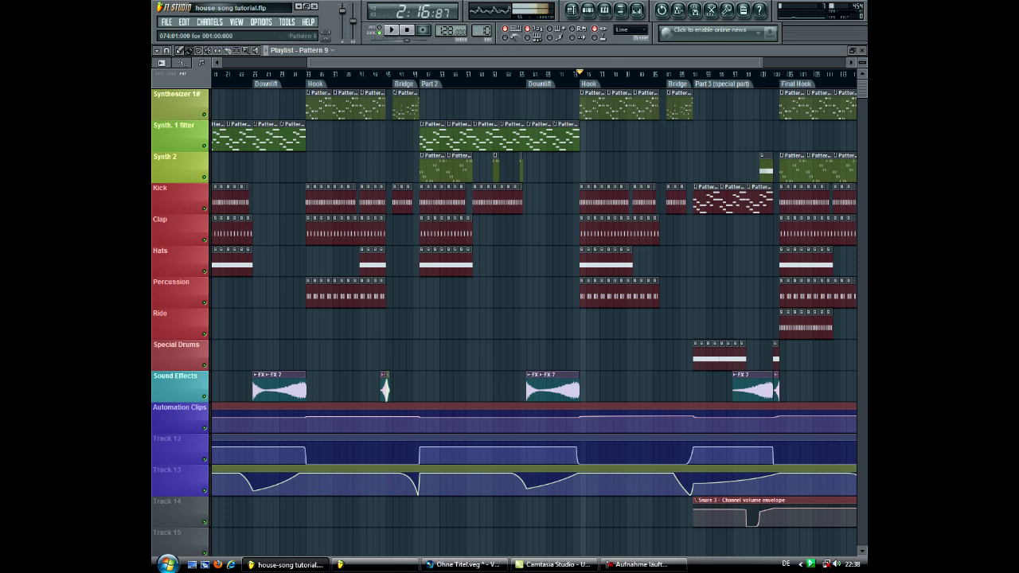
pyautogui.click(305, 74)
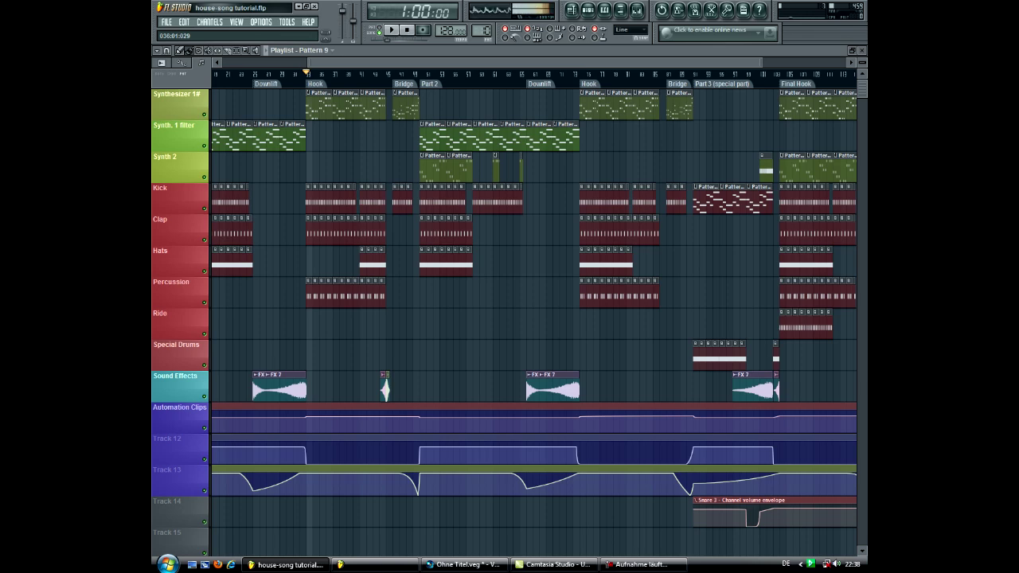
pyautogui.hscroll(4, 533, 307)
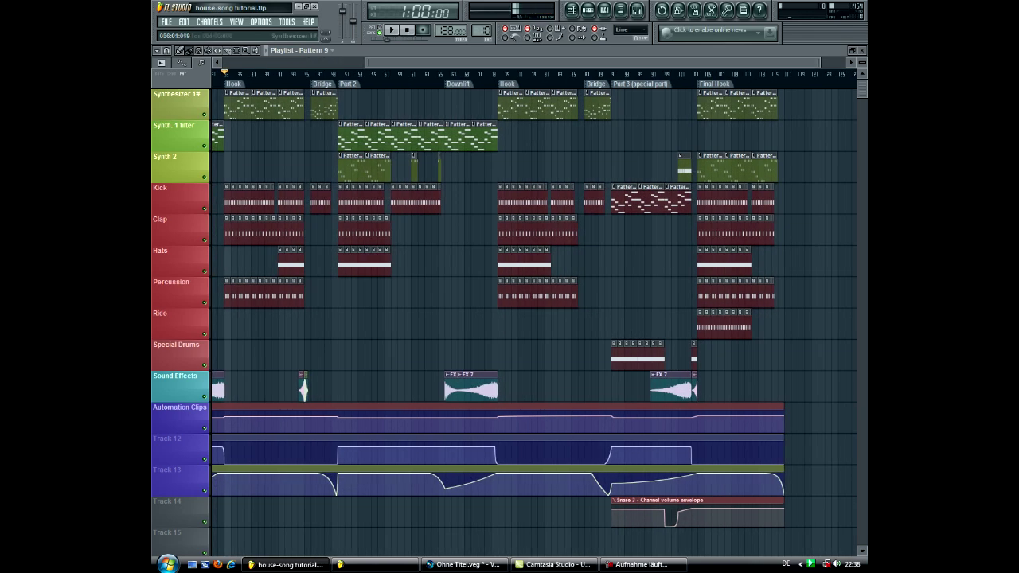
pyautogui.click(698, 74)
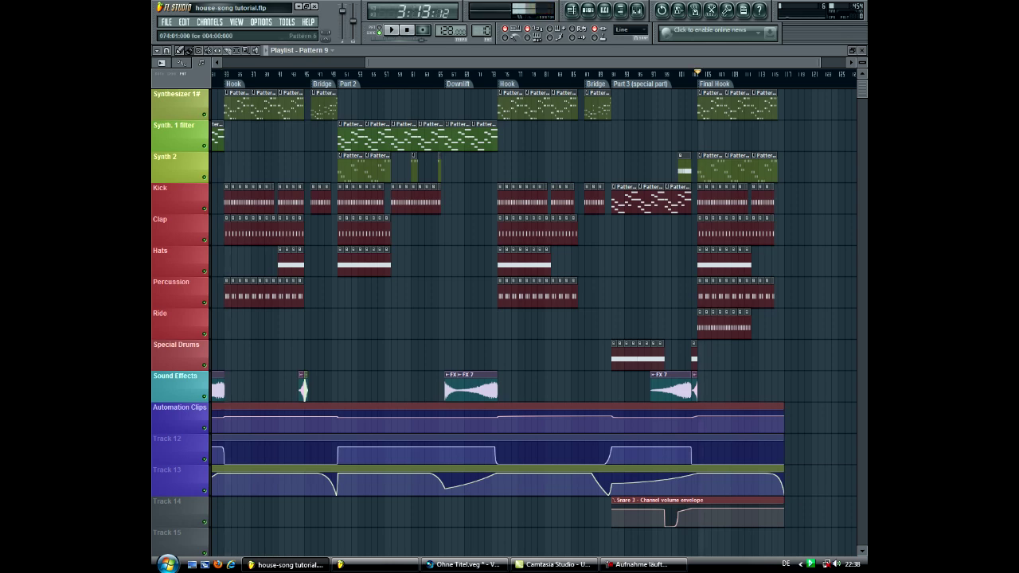
# Show the complete song arrangement from Intro to Final Hook in the playlist.
pyautogui.hscroll(-4, 533, 307)
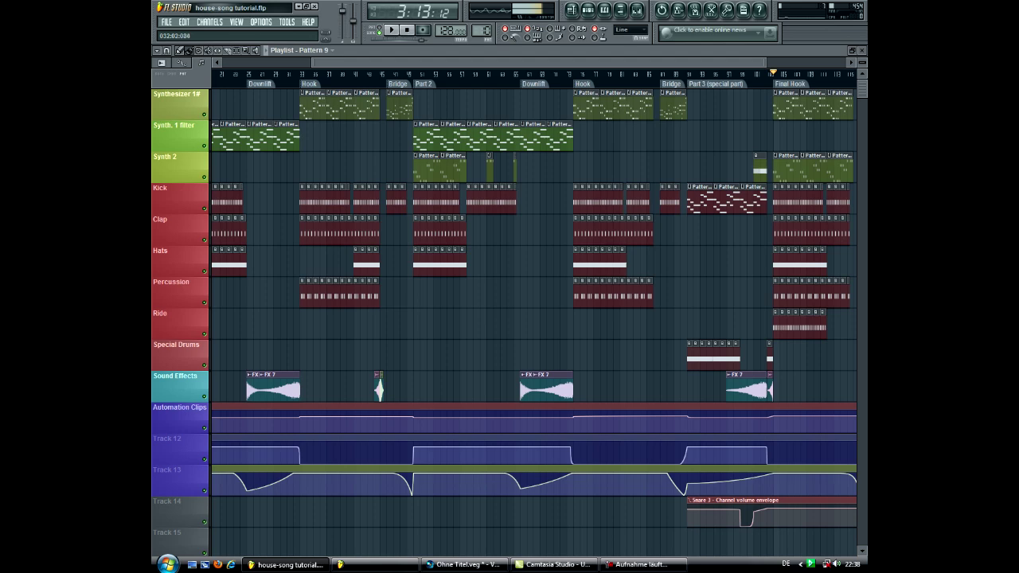
pyautogui.hscroll(-6, 534, 307)
pyautogui.scroll(-2, 386, 136)
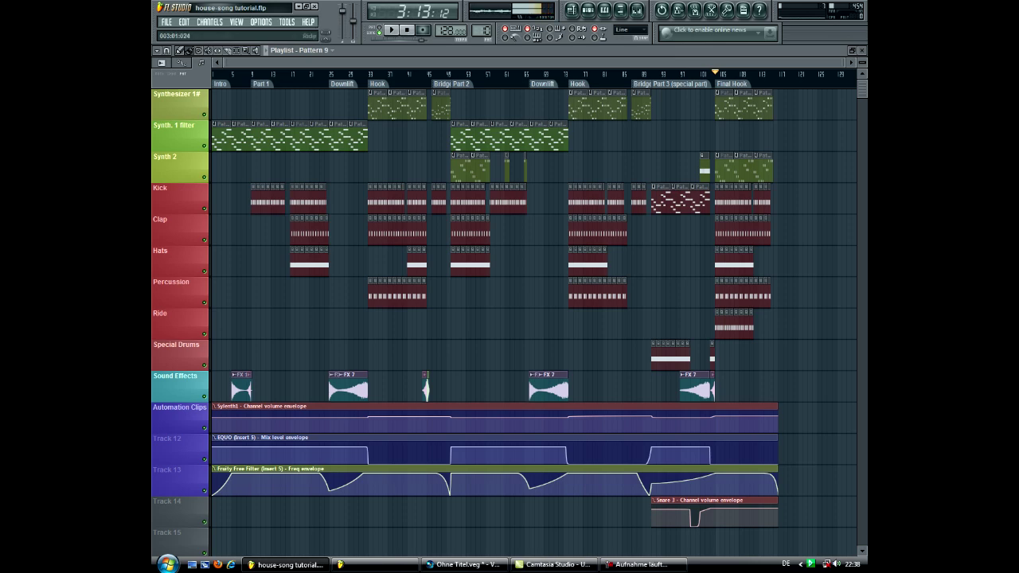
# Examine the arrangement around the second Bridge and place the song position at the start of Part 3 (special part).
pyautogui.scroll(2, 498, 238)
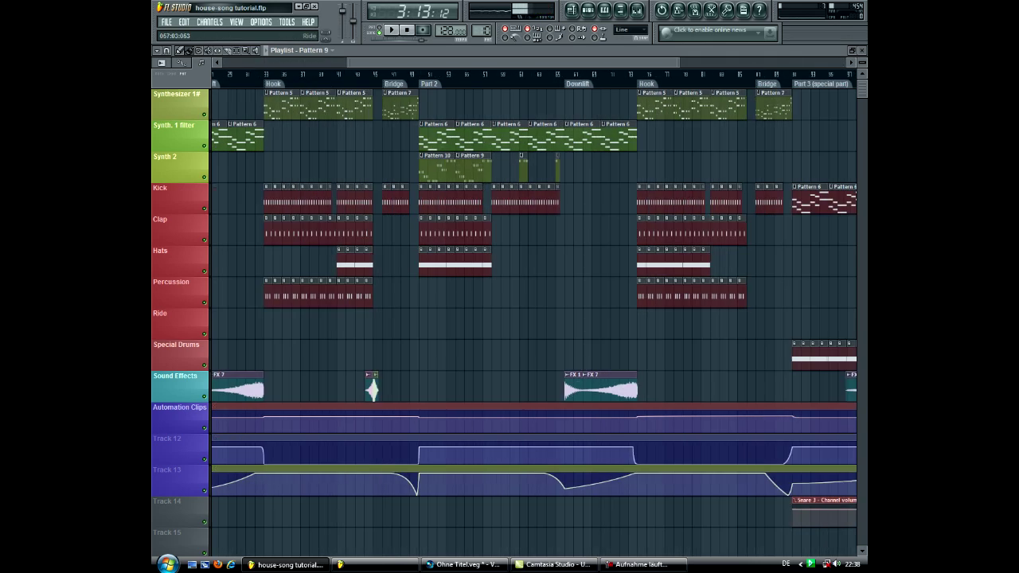
pyautogui.hscroll(5, 534, 239)
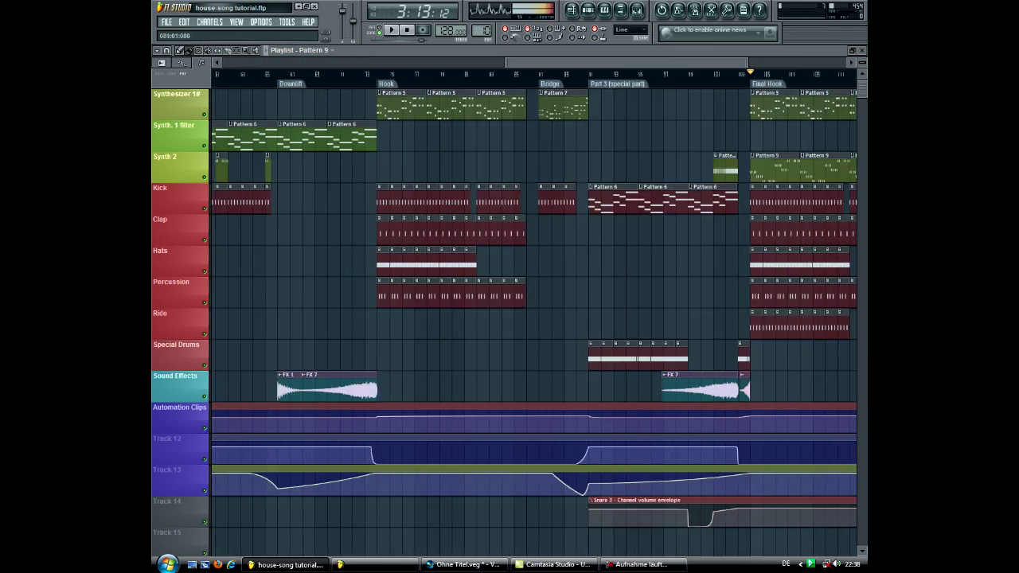
pyautogui.hscroll(2, 534, 307)
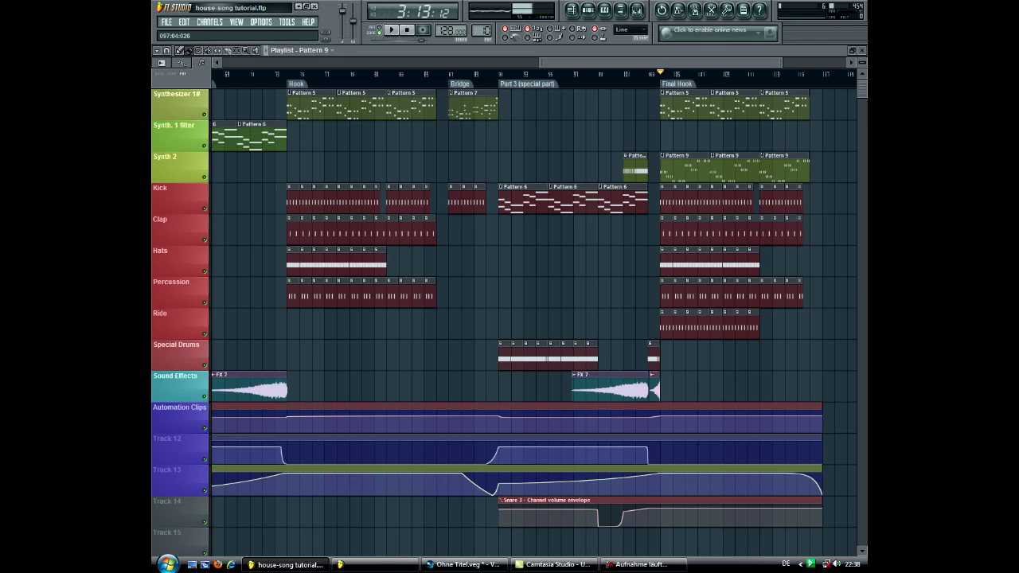
pyautogui.hscroll(-3, 534, 239)
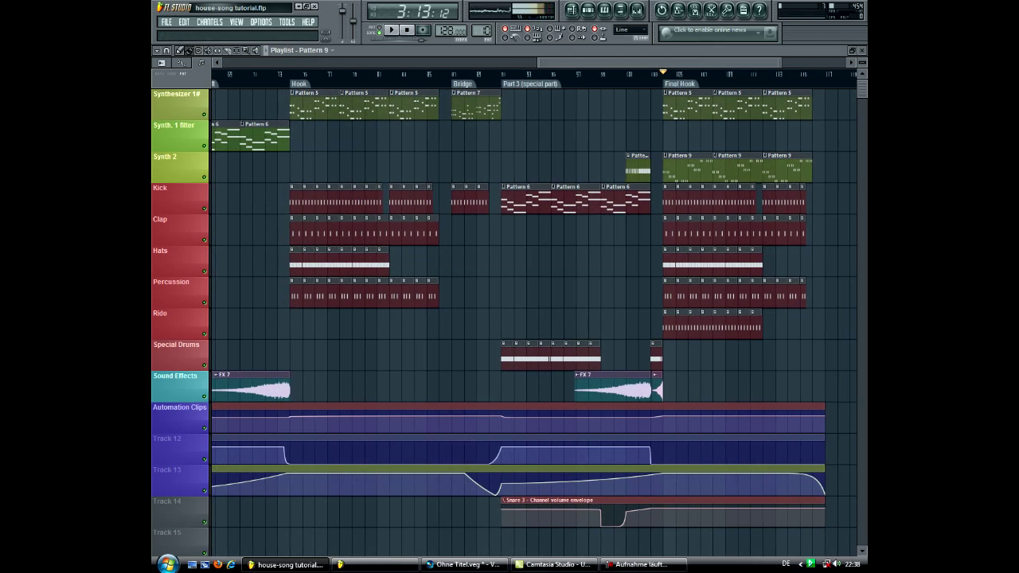
pyautogui.hscroll(-5, 533, 318)
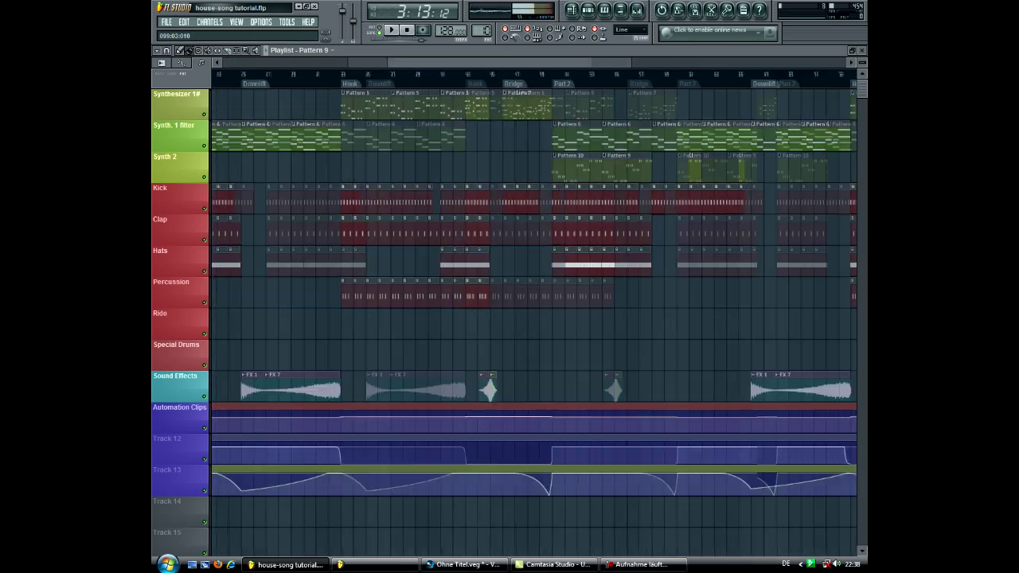
pyautogui.hscroll(3, 533, 319)
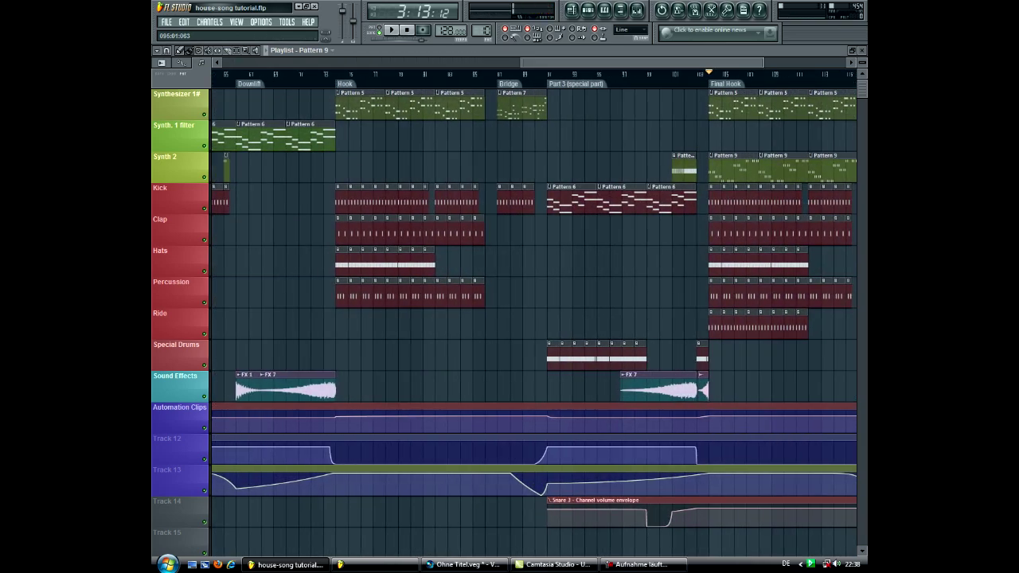
pyautogui.click(548, 73)
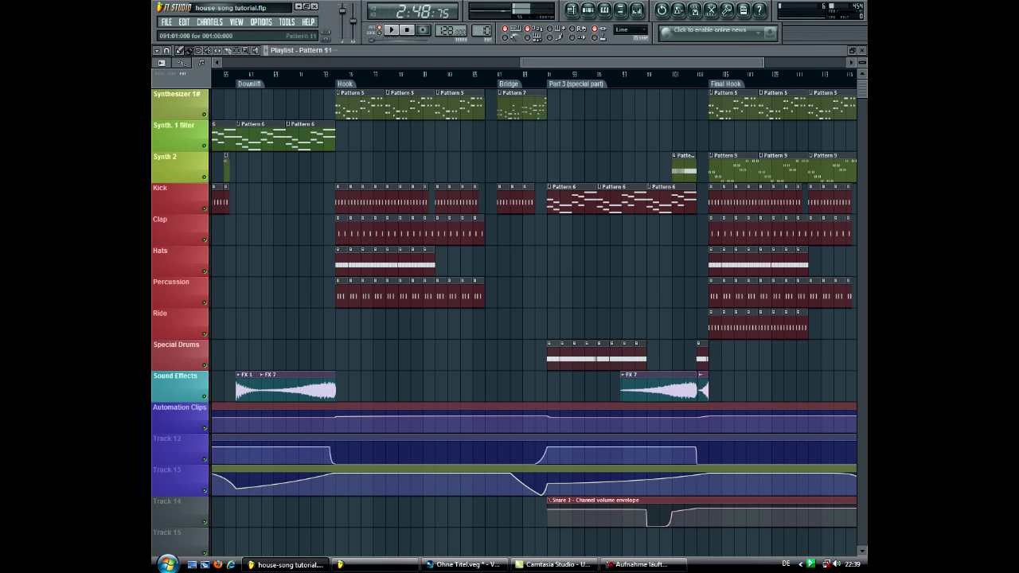
# Show the special drum steps of Pattern 11 and Pattern 12 in the step sequencer, and play Pattern 12.
pyautogui.press('F6')
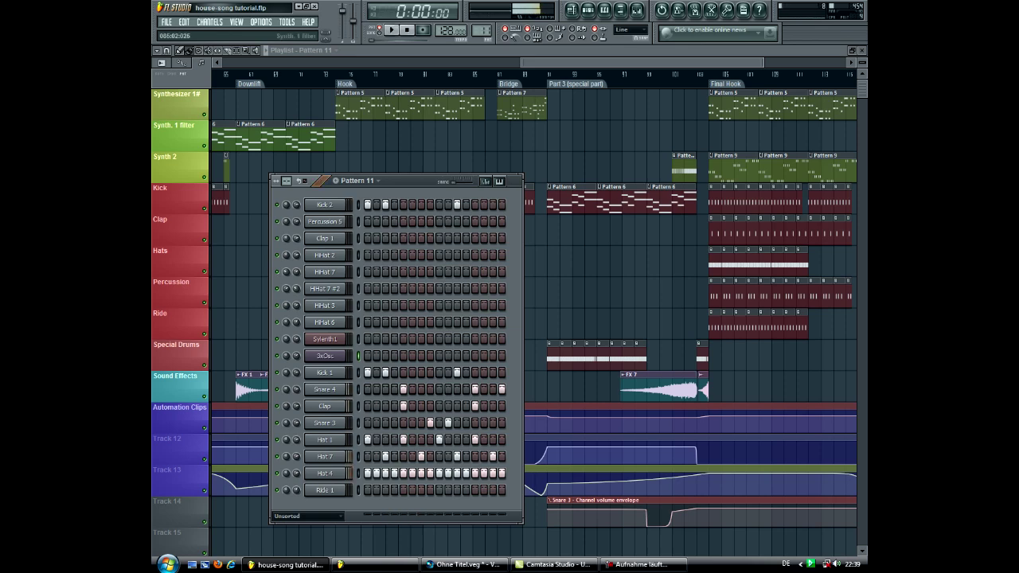
pyautogui.press('F6')
pyautogui.press('F6')
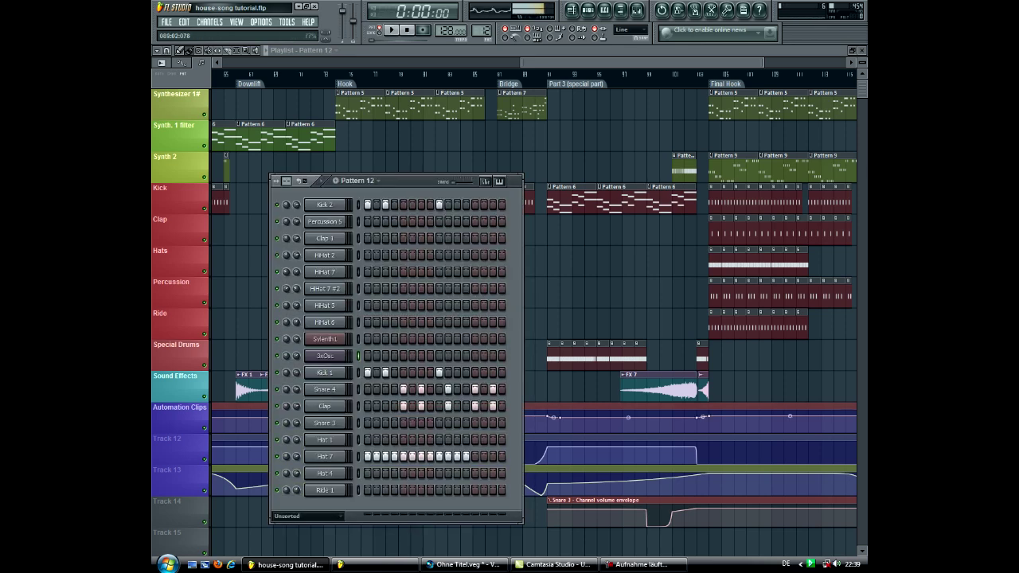
pyautogui.press('space')
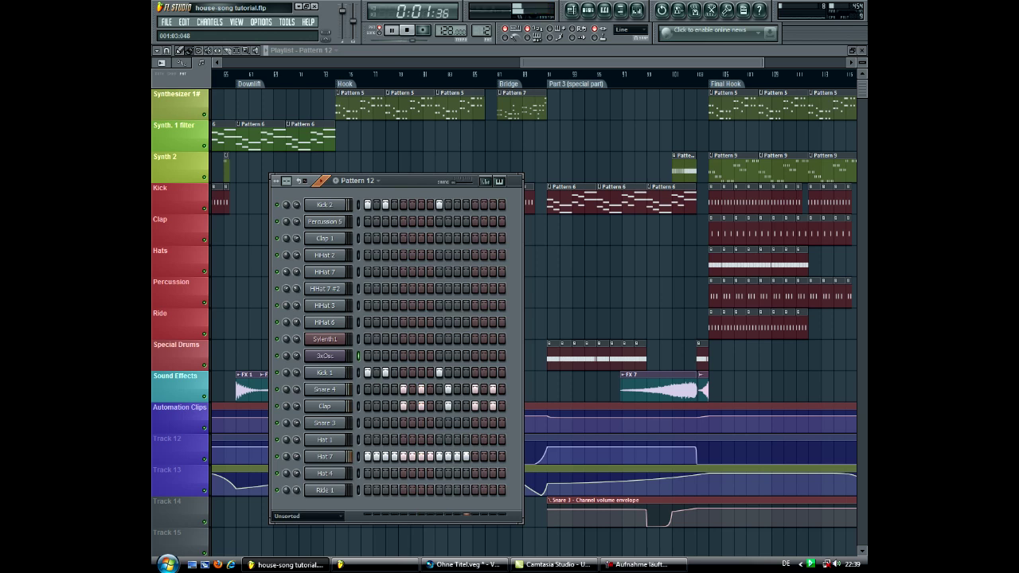
# Play the song from the second Bridge through Part 3 (special part), and place the song position at the start of the Final Hook.
pyautogui.press('F6')
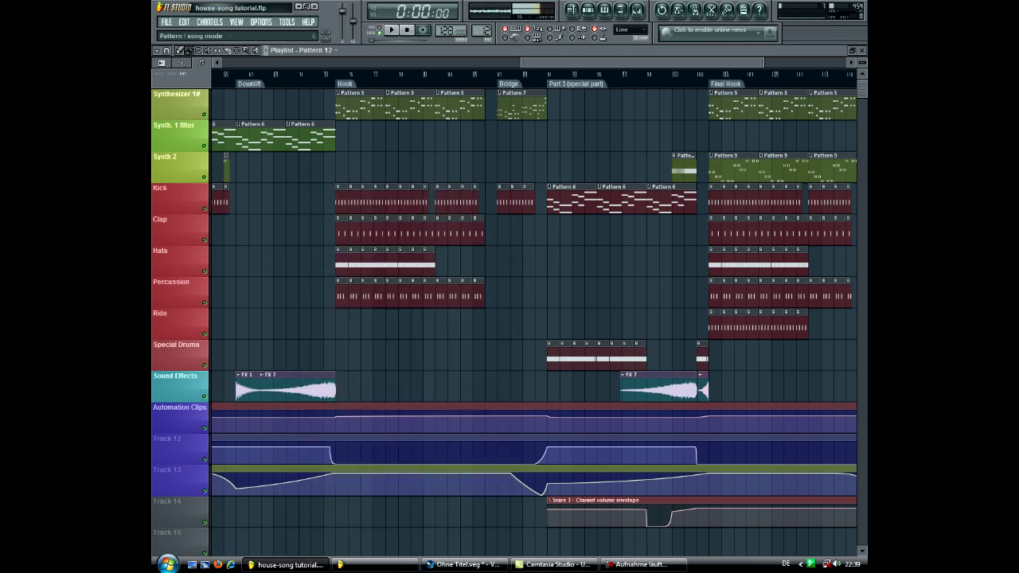
pyautogui.press('space')
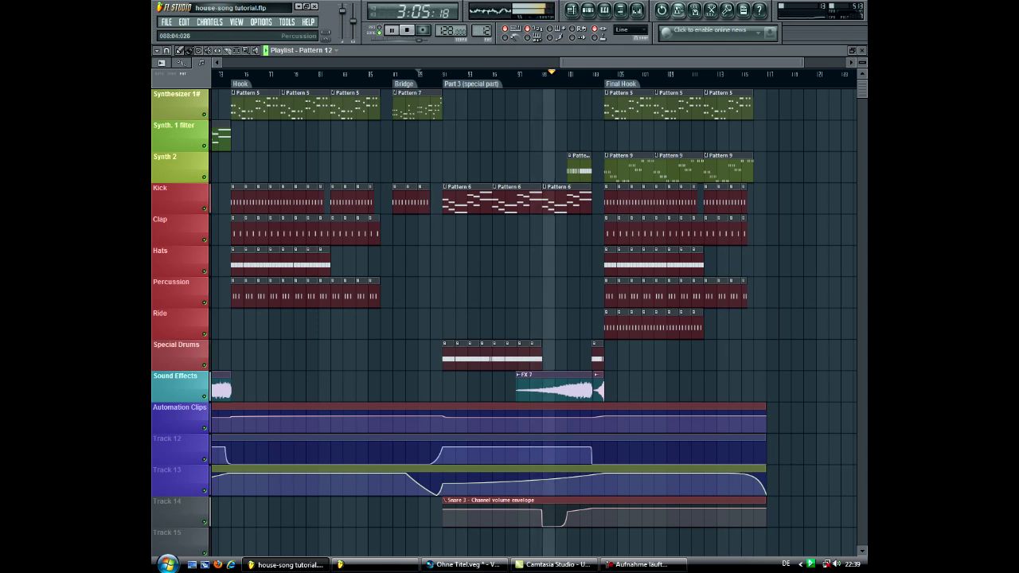
pyautogui.press('space')
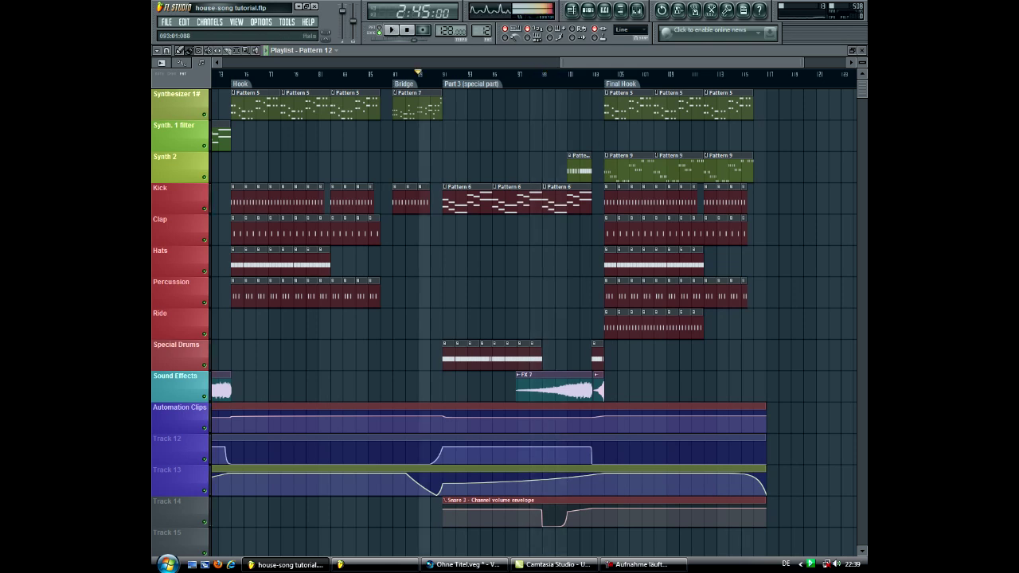
pyautogui.click(555, 73)
pyautogui.click(604, 73)
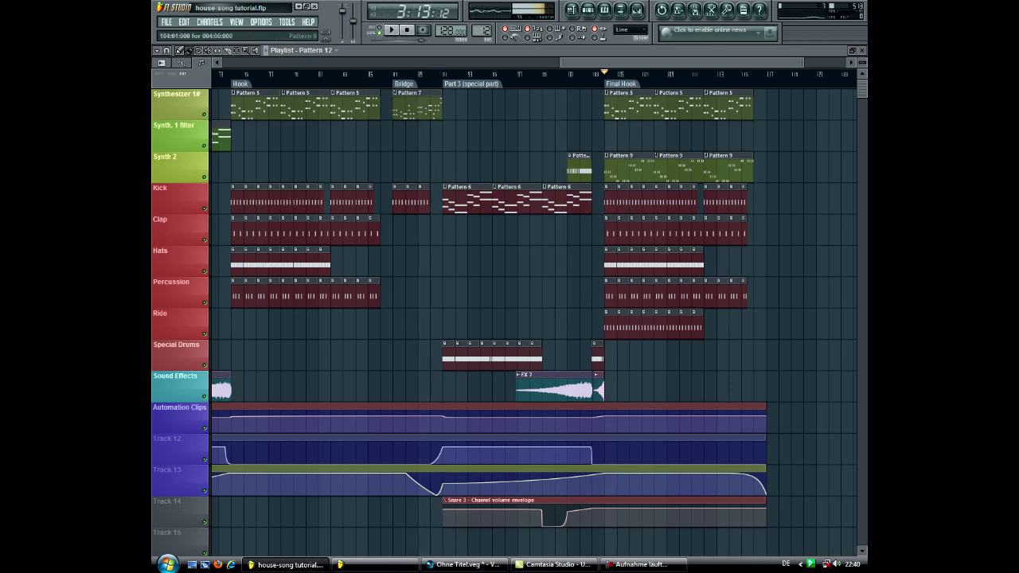
# Open the Synth 2 clip near the end of Part 3, Pattern 13, in the step sequencer and play its Snare 3 steps.
pyautogui.click(570, 74)
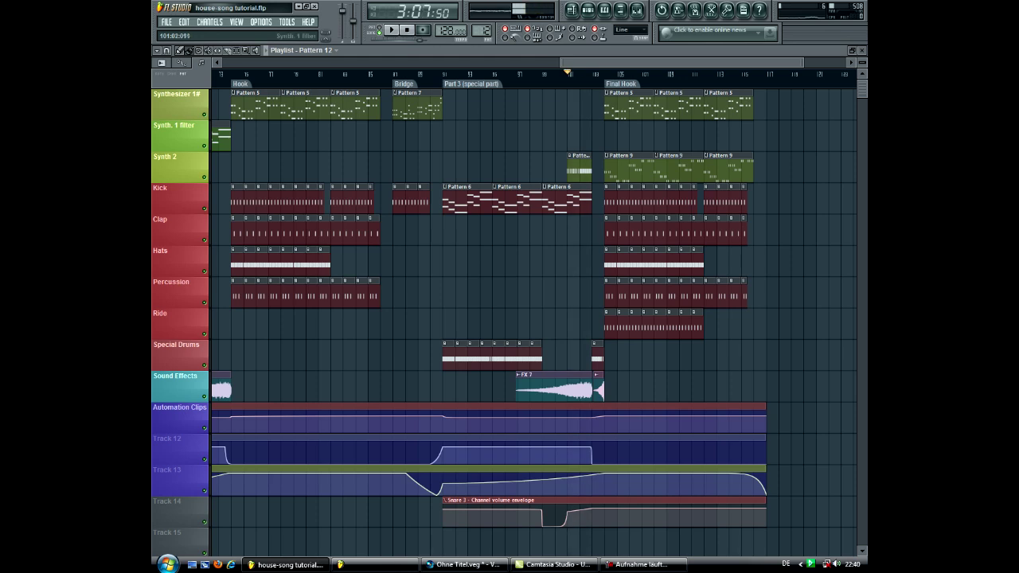
pyautogui.doubleClick(579, 169)
pyautogui.click(391, 29)
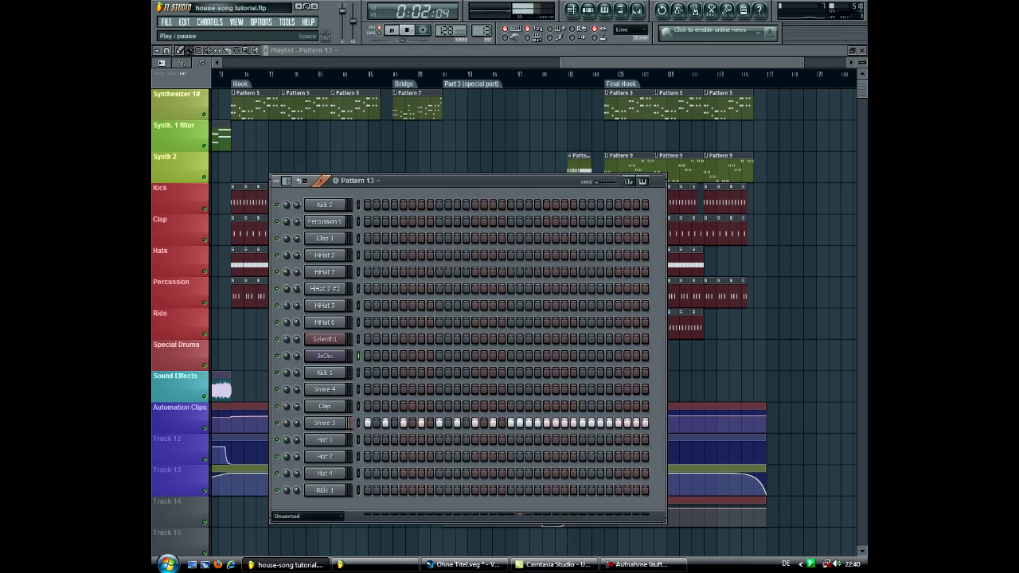
pyautogui.press('F6')
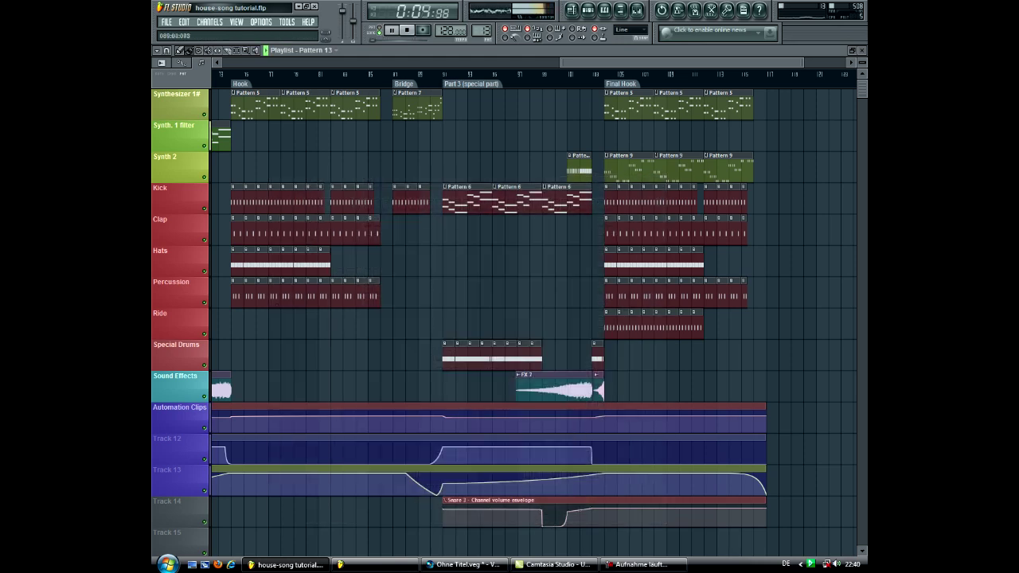
pyautogui.press('space')
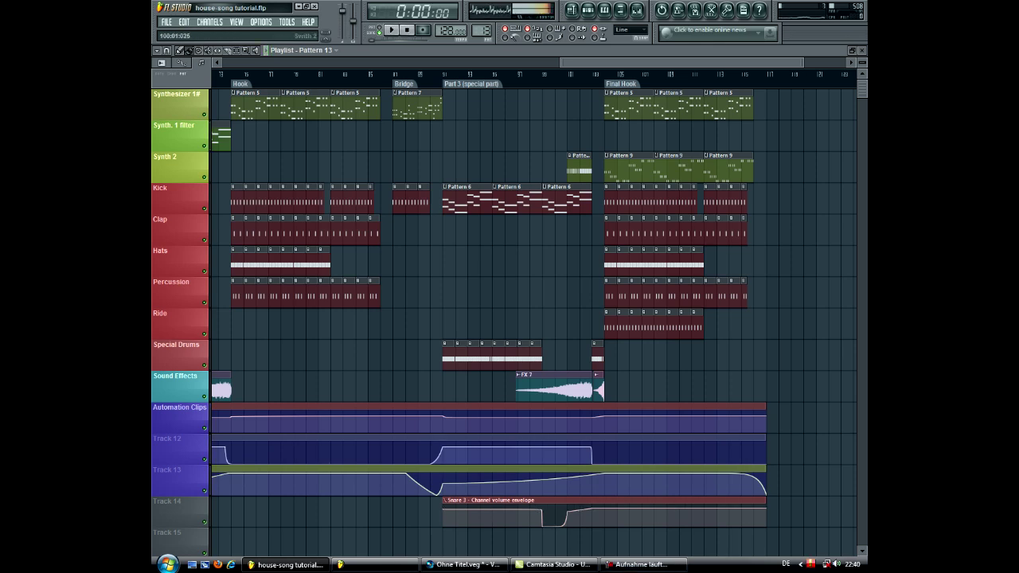
# Try moving the Final Hook's first Pattern 5 clip one bar earlier, to bar 103, and undo the move.
pyautogui.click(568, 73)
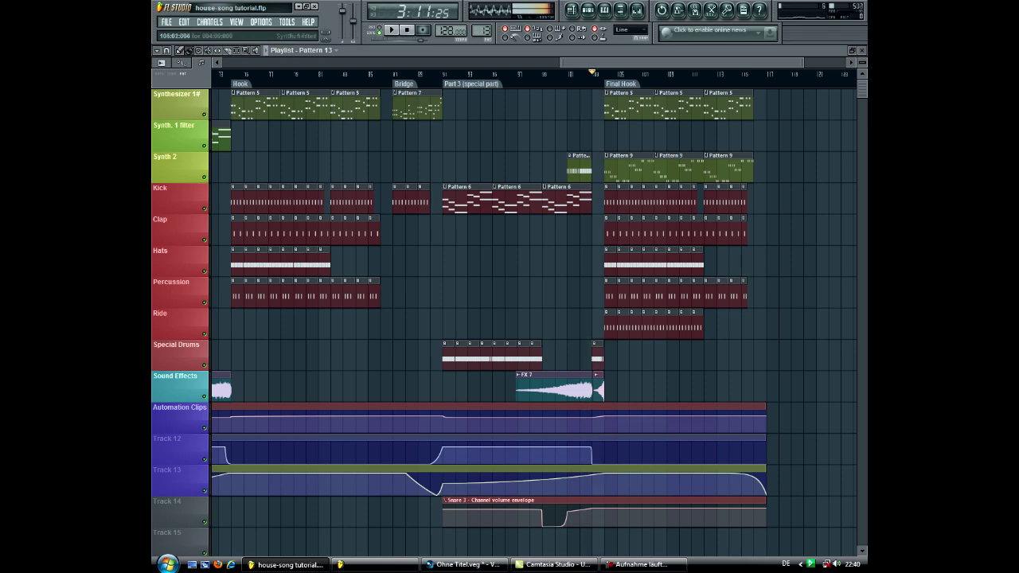
pyautogui.moveTo(621, 99); pyautogui.dragTo(609, 100)
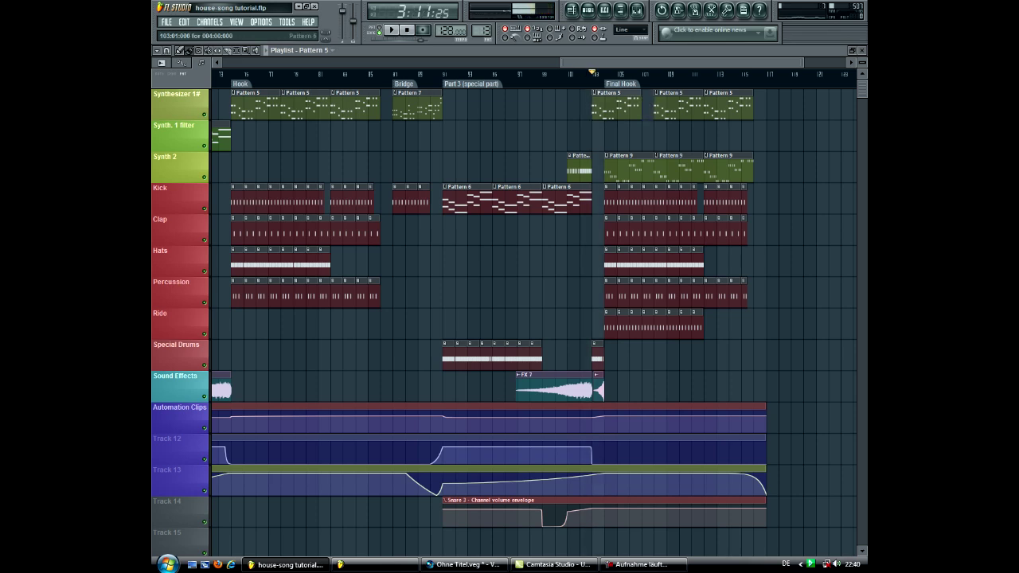
pyautogui.click(580, 73)
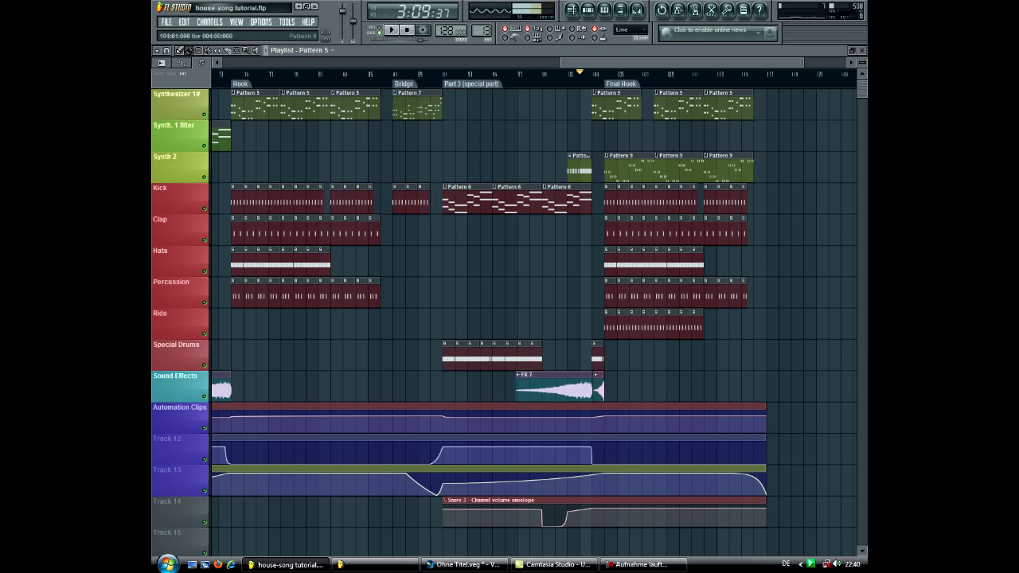
pyautogui.hotkey('ctrl', 'z')
# Play the transition from the end of Part 3 (special part) into the Final Hook.
pyautogui.click(593, 73)
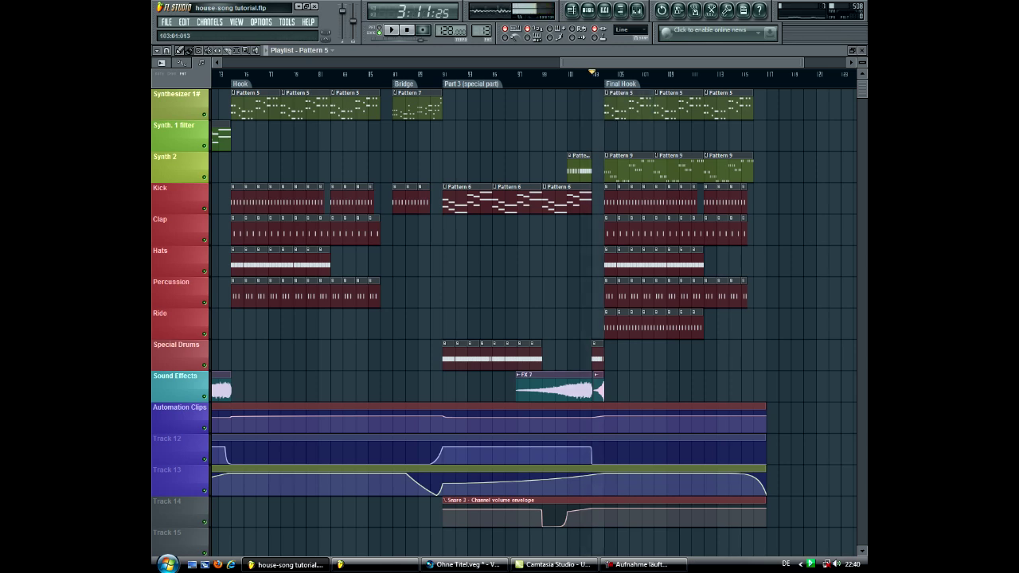
pyautogui.click(581, 169)
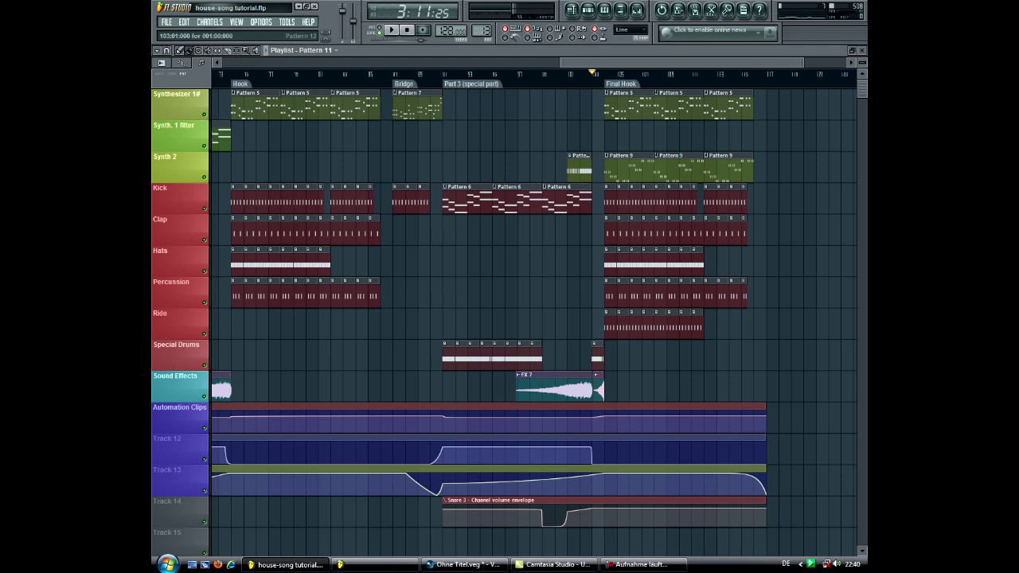
pyautogui.press('space')
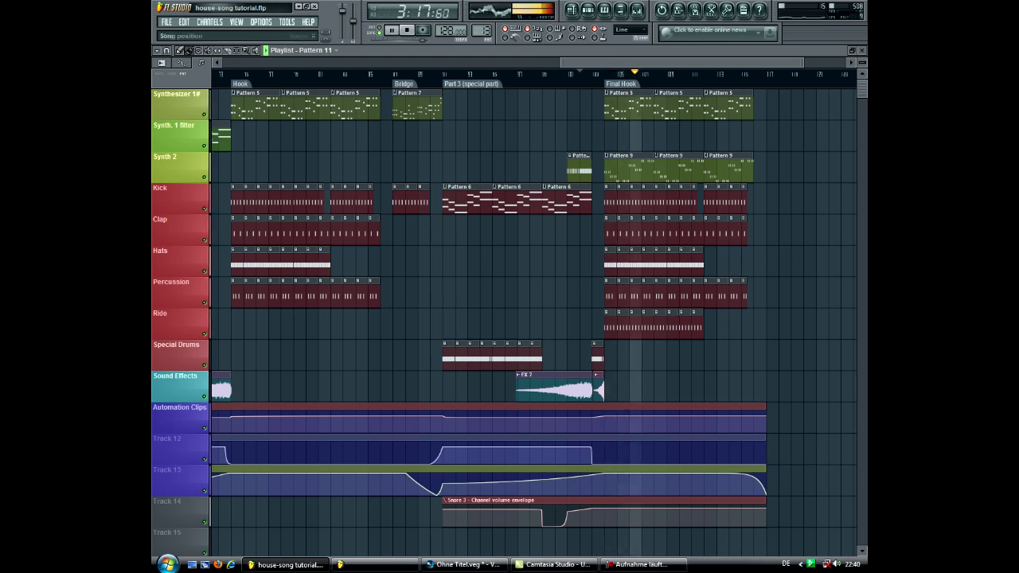
pyautogui.press('space')
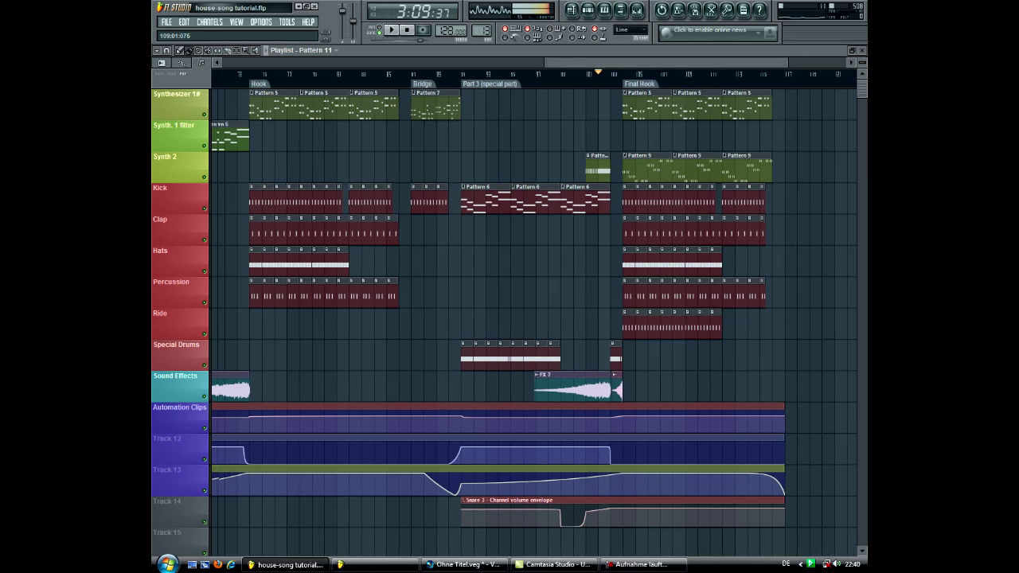
# Examine the arrangement from Part 2 to the Final Hook and return to the Intro.
pyautogui.hscroll(-2, 534, 318)
pyautogui.hscroll(-3, 533, 319)
pyautogui.hscroll(-2, 533, 318)
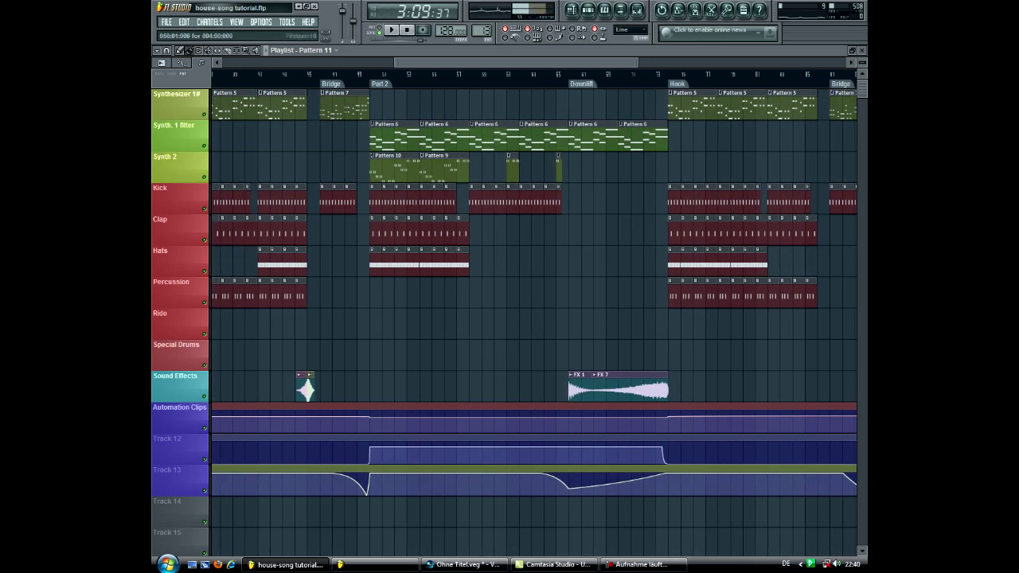
pyautogui.hscroll(3, 533, 318)
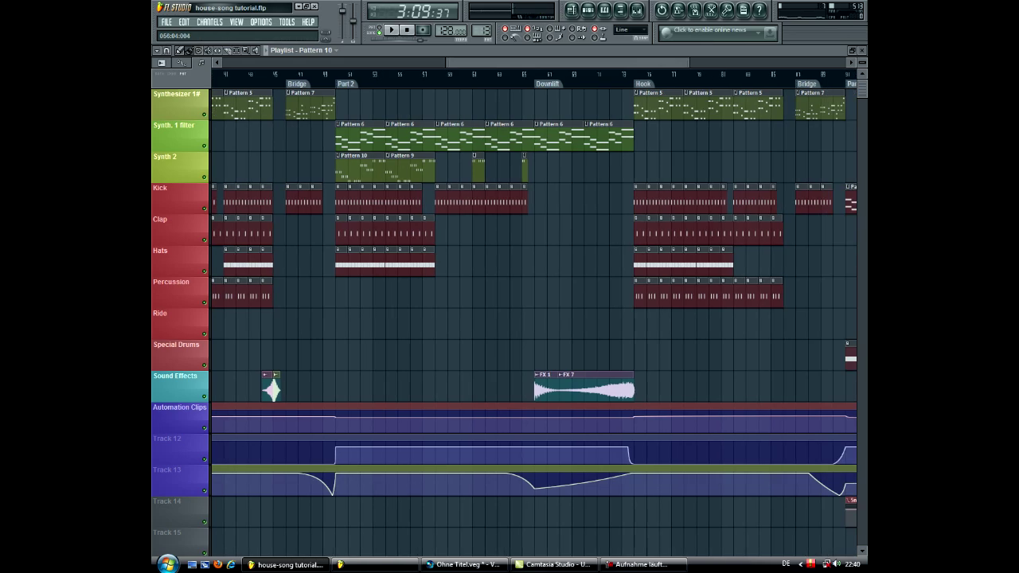
pyautogui.hscroll(10, 533, 318)
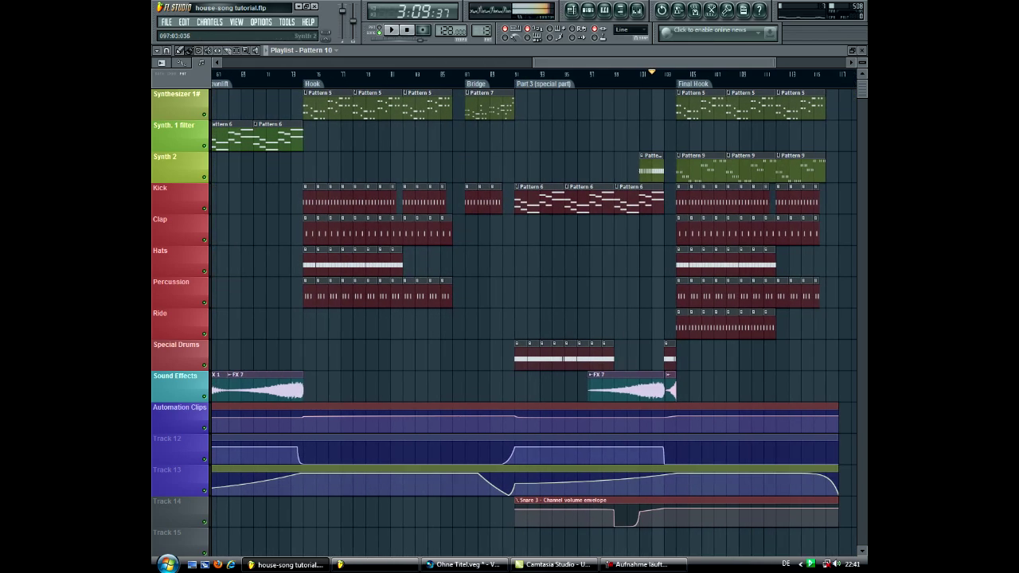
pyautogui.hscroll(-9, 533, 318)
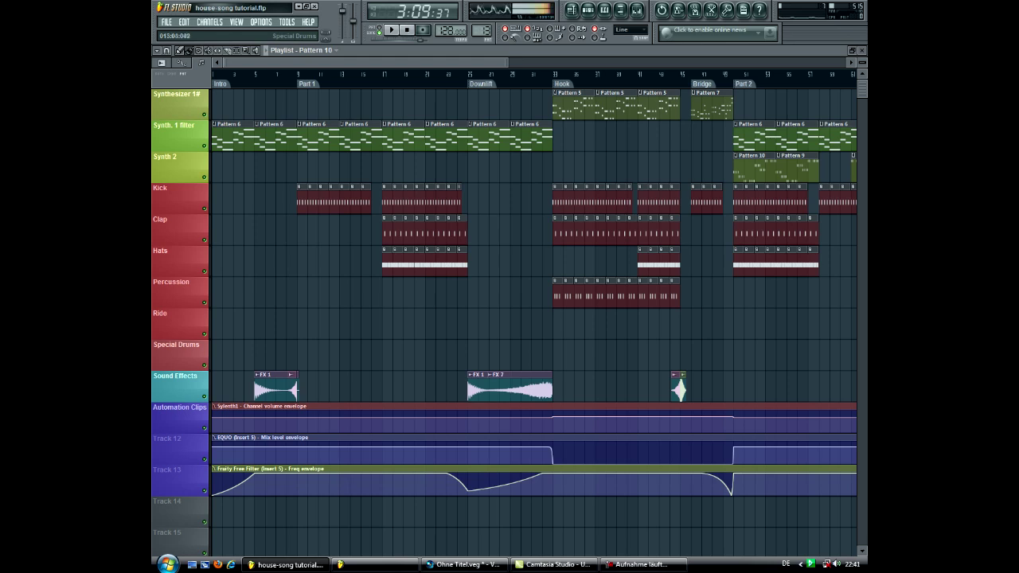
# Show the mixer briefly, and examine the effect and automation clips from the first Downlift to Part 3.
pyautogui.press('F9')
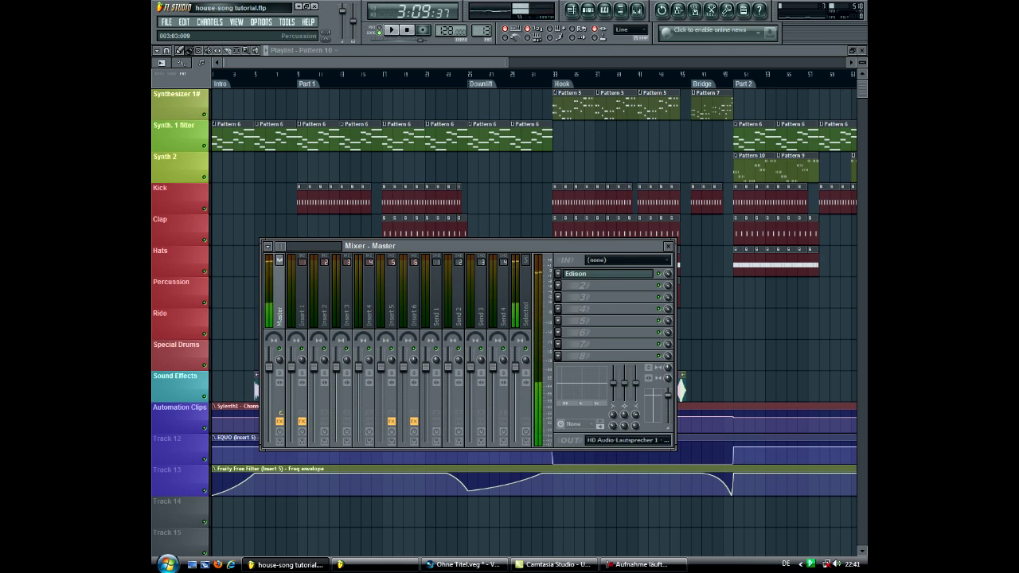
pyautogui.press('F9')
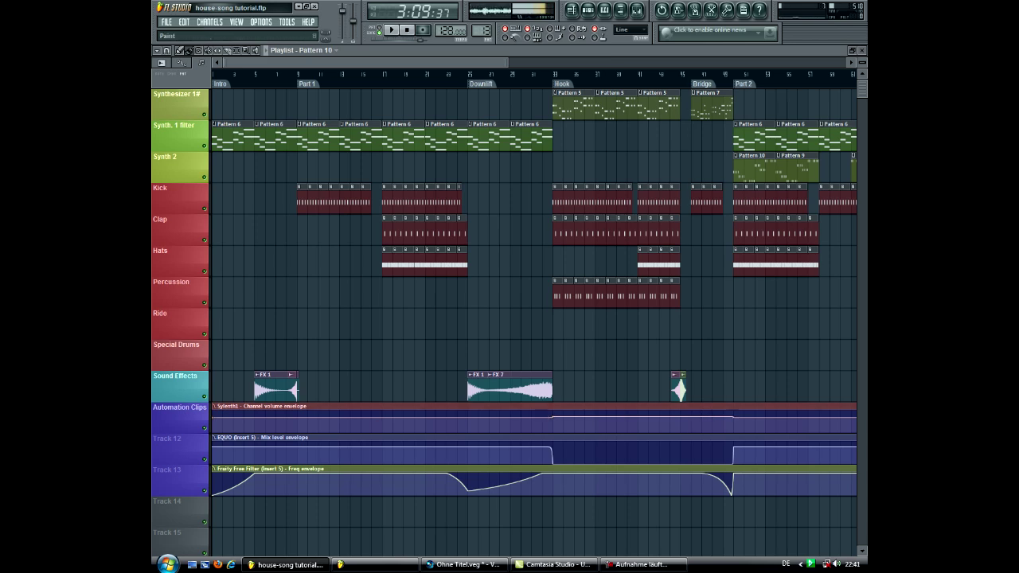
pyautogui.hscroll(6, 533, 319)
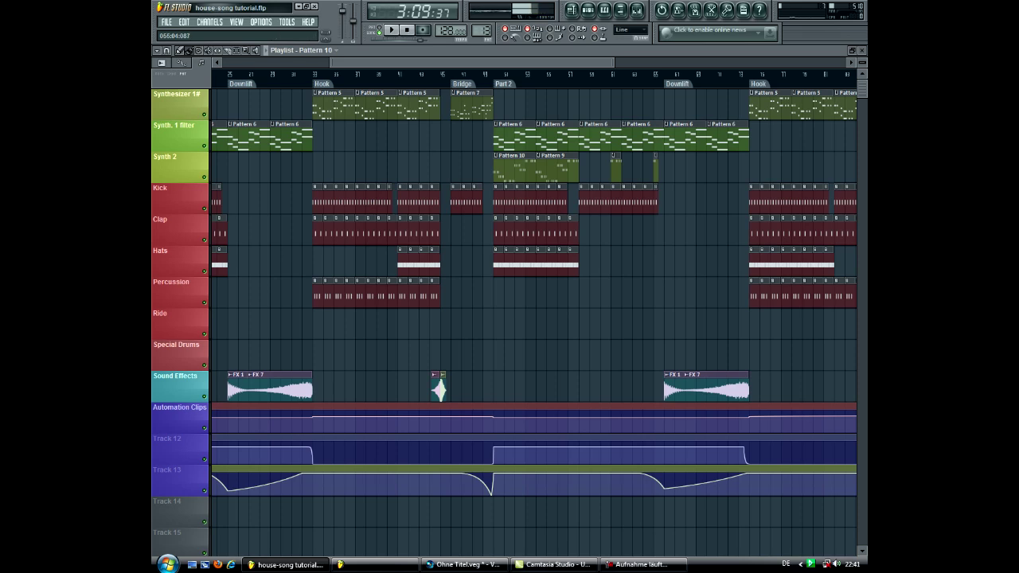
pyautogui.hscroll(5, 533, 319)
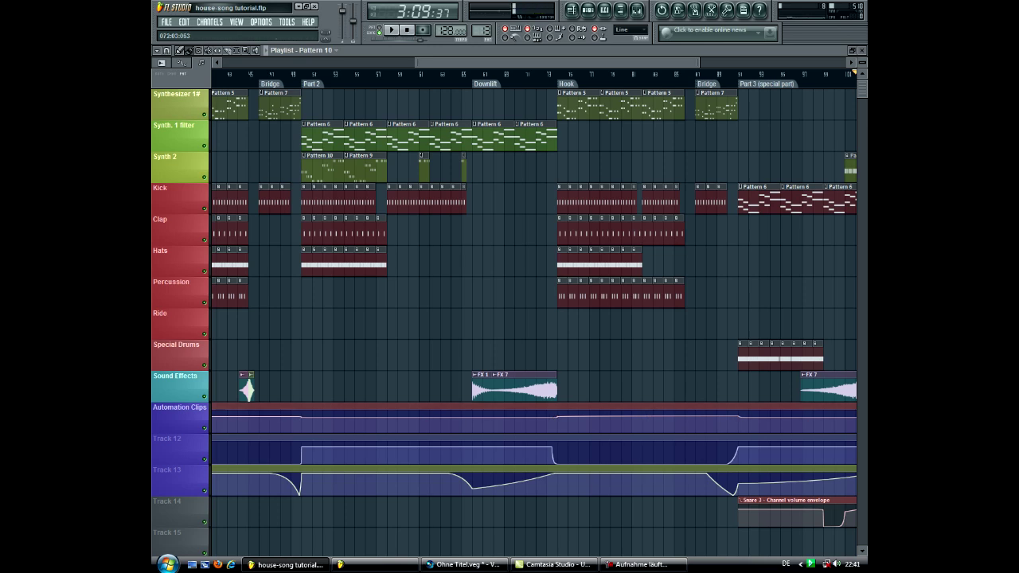
pyautogui.hscroll(-10, 533, 319)
# Place the song position at the start of Part 1, and show the effect slots of mixer track Insert 5.
pyautogui.click(297, 73)
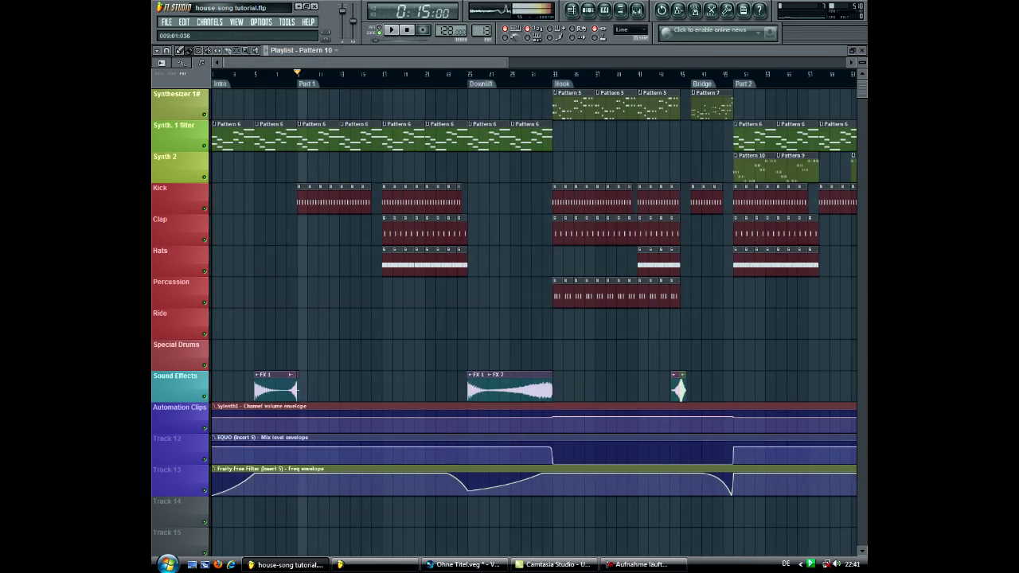
pyautogui.click(637, 10)
pyautogui.scroll(-2, 324, 319)
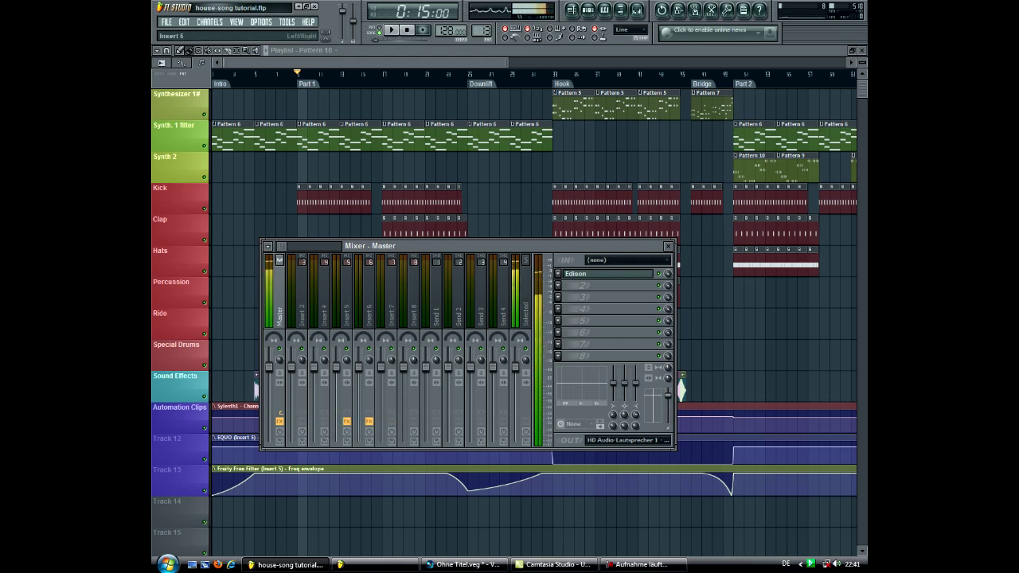
pyautogui.click(347, 311)
pyautogui.moveTo(438, 246); pyautogui.dragTo(428, 279)
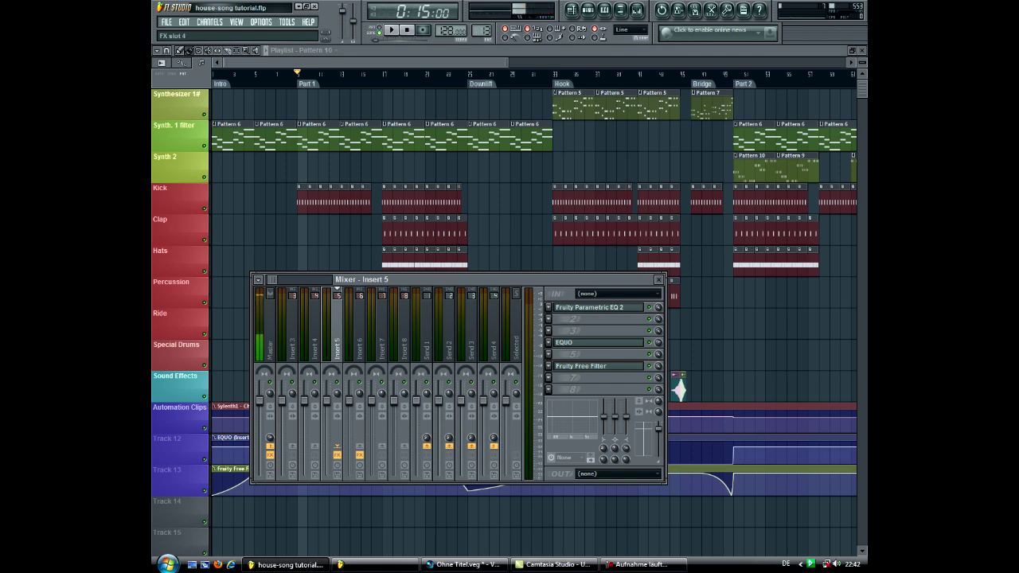
# Show the EQUO equalizer curve on Insert 5, and close the equalizer and the mixer.
pyautogui.click(597, 342)
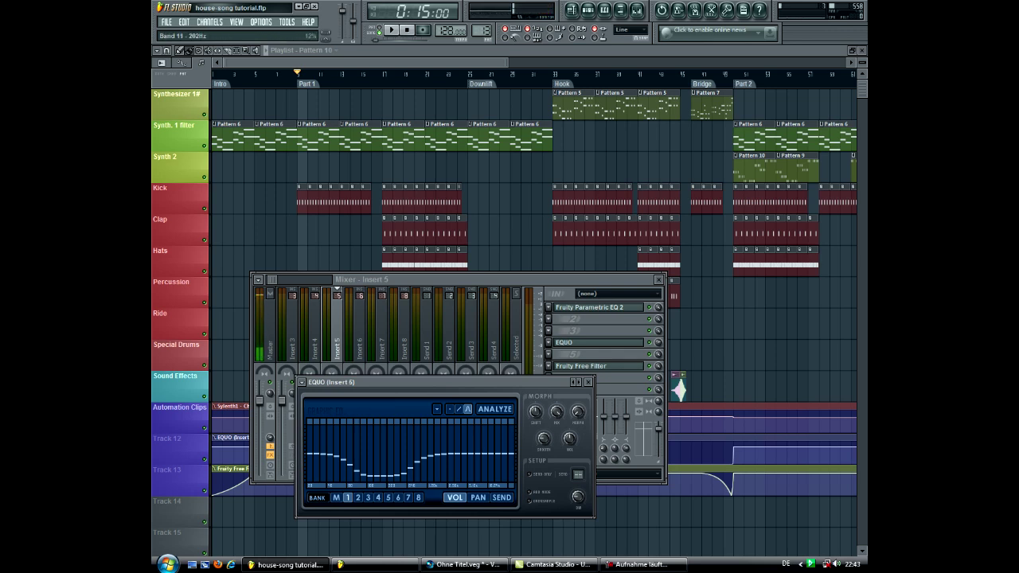
pyautogui.click(587, 382)
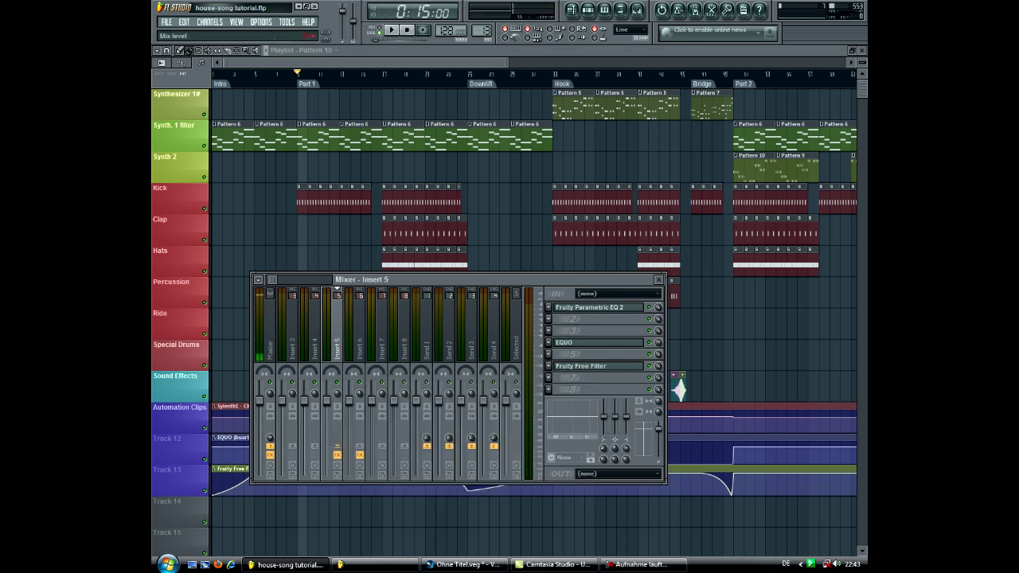
pyautogui.press('F9')
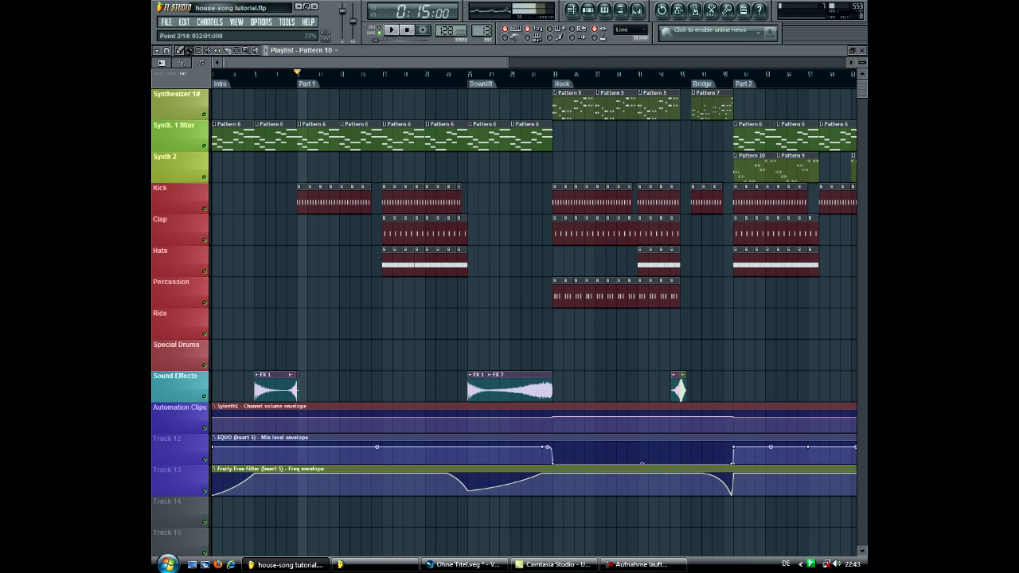
# Examine the EQUO mix level automation from the first Hook to the Final Hook, and place the song position at bar 17 in Part 1.
pyautogui.click(553, 74)
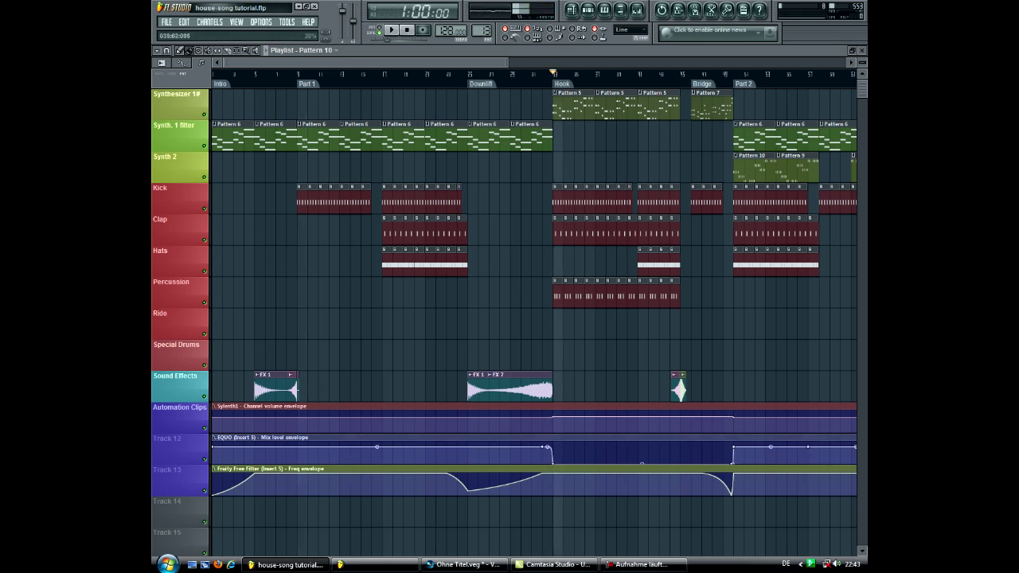
pyautogui.hscroll(10, 645, 510)
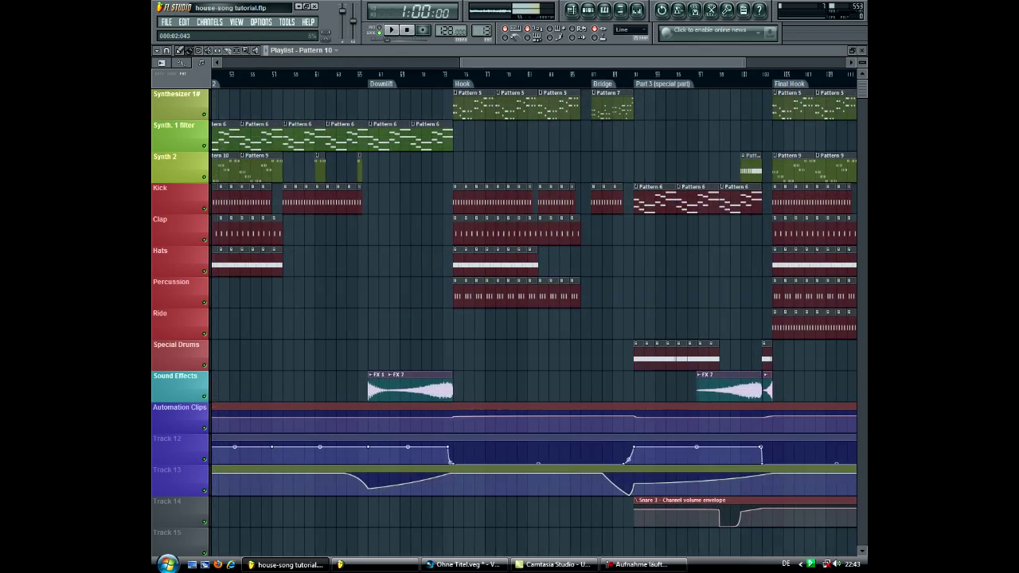
pyautogui.hscroll(4, 533, 319)
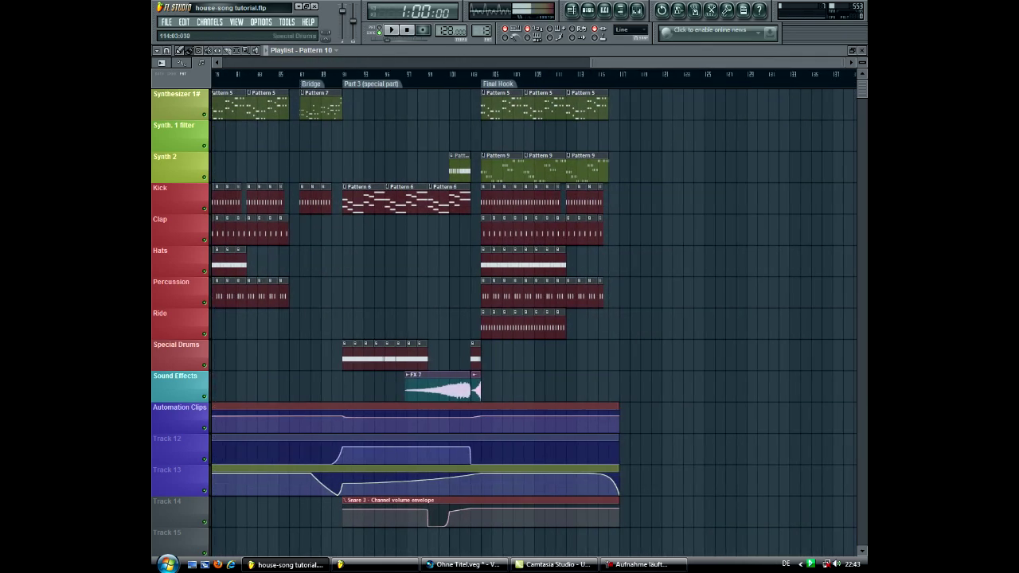
pyautogui.hscroll(-10, 534, 319)
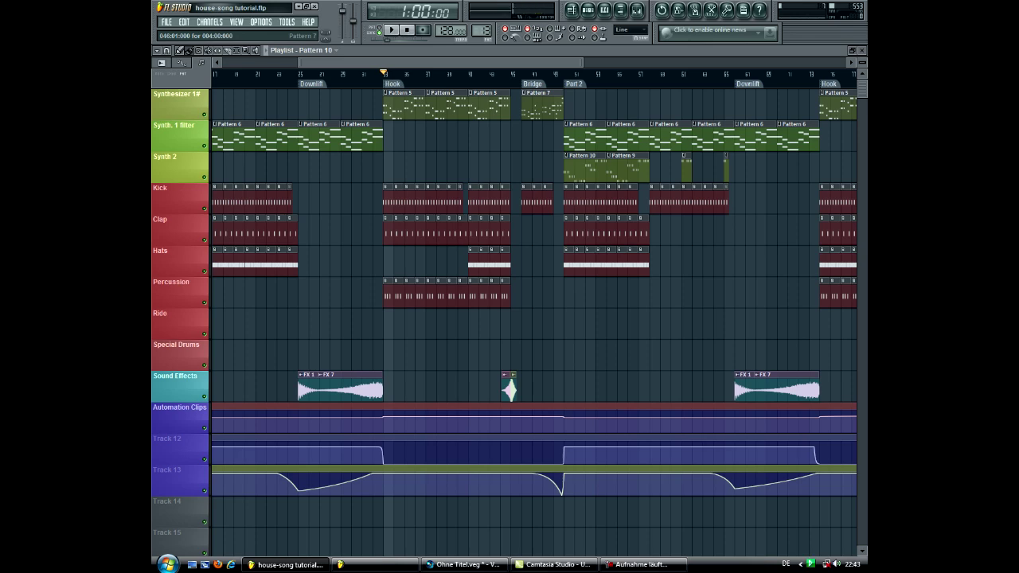
pyautogui.hscroll(-4, 534, 318)
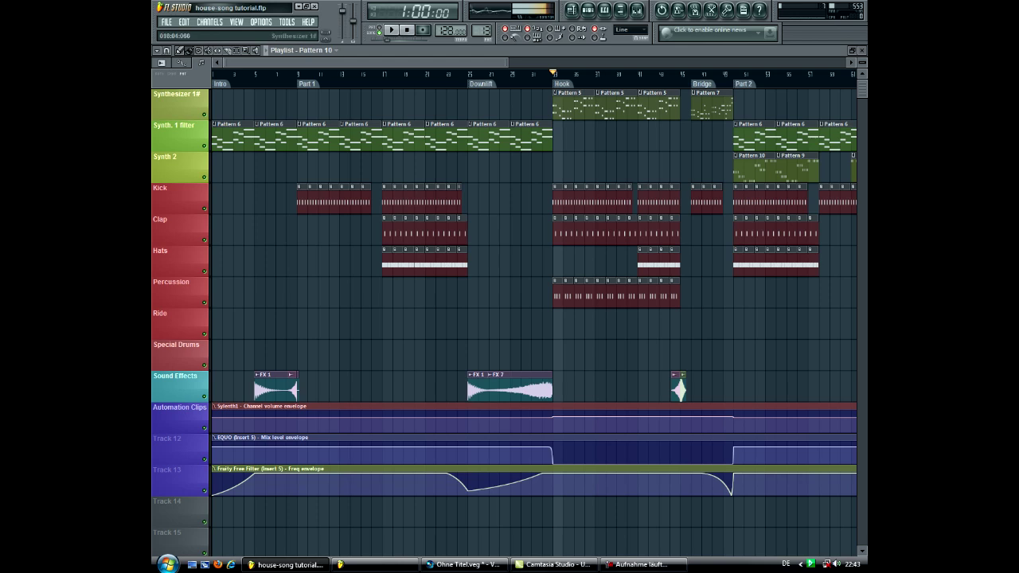
pyautogui.click(383, 74)
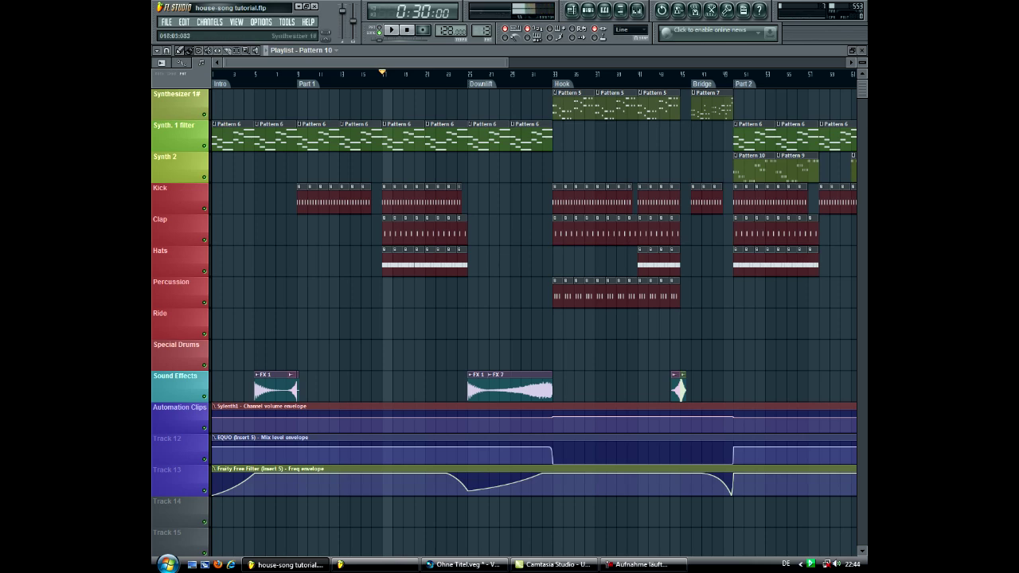
# Show the mixer, move its window higher over the playlist, and select mixer track Insert 5 to show its effect slots.
pyautogui.press('F9')
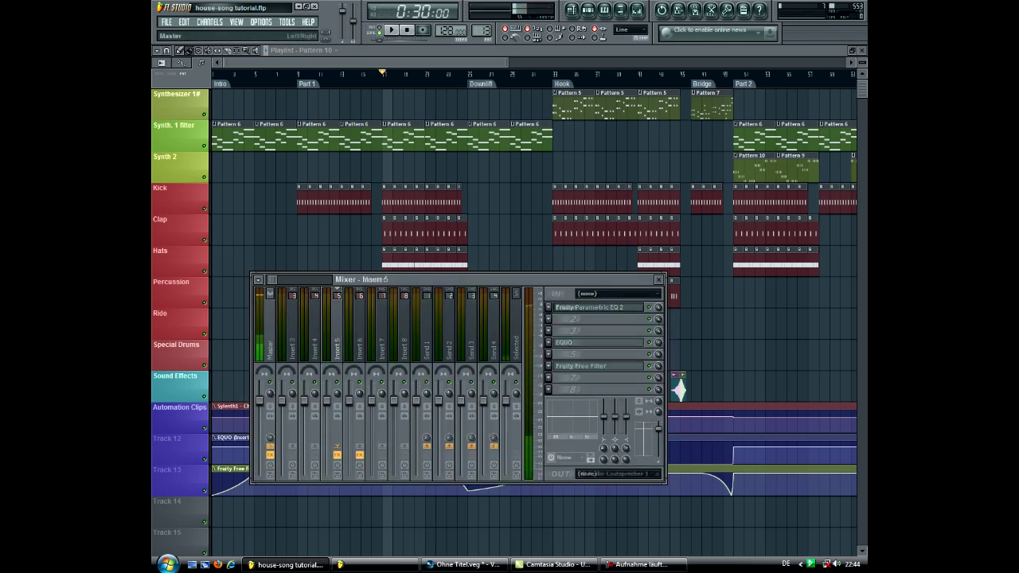
pyautogui.moveTo(453, 280); pyautogui.dragTo(532, 186)
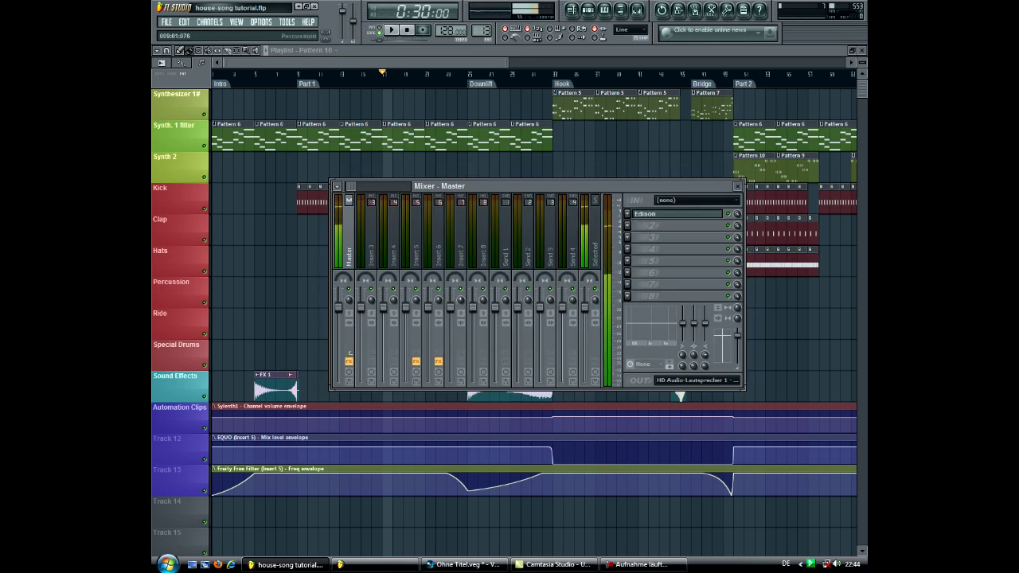
pyautogui.press('F9')
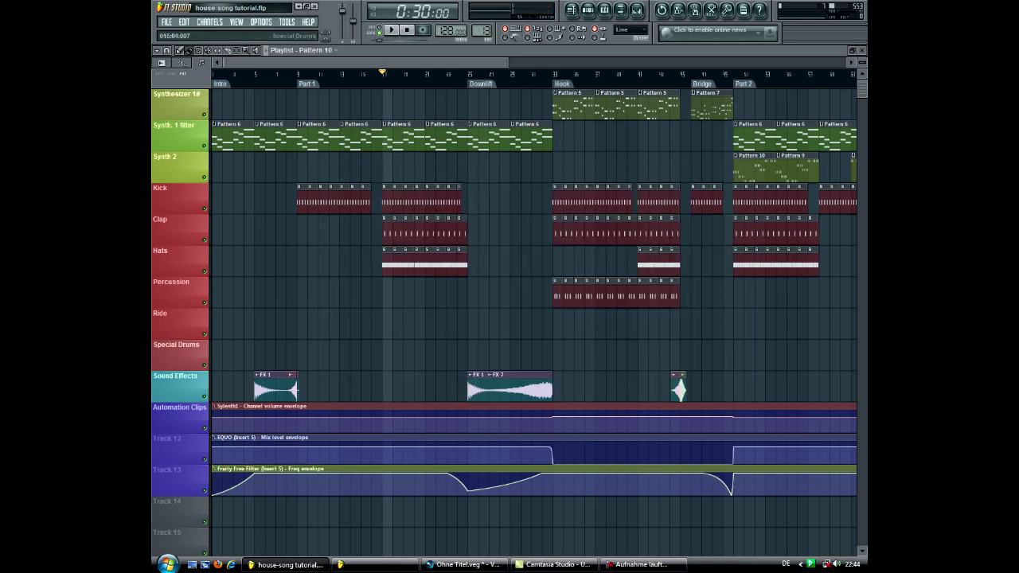
pyautogui.press('F9')
pyautogui.click(416, 239)
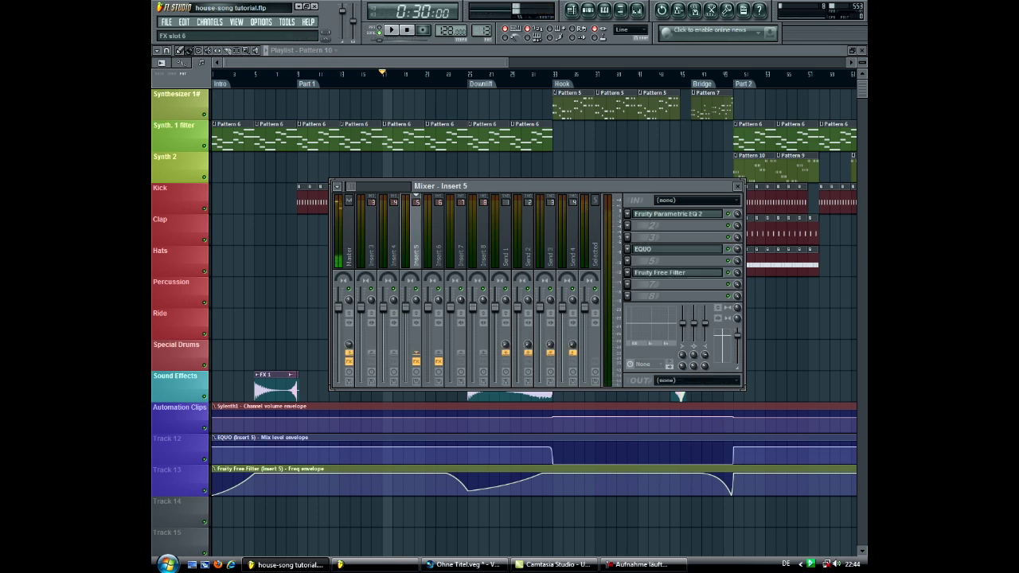
# Return the song position to the start, and show the Fruity Free Filter settings on Insert 5.
pyautogui.press('F9')
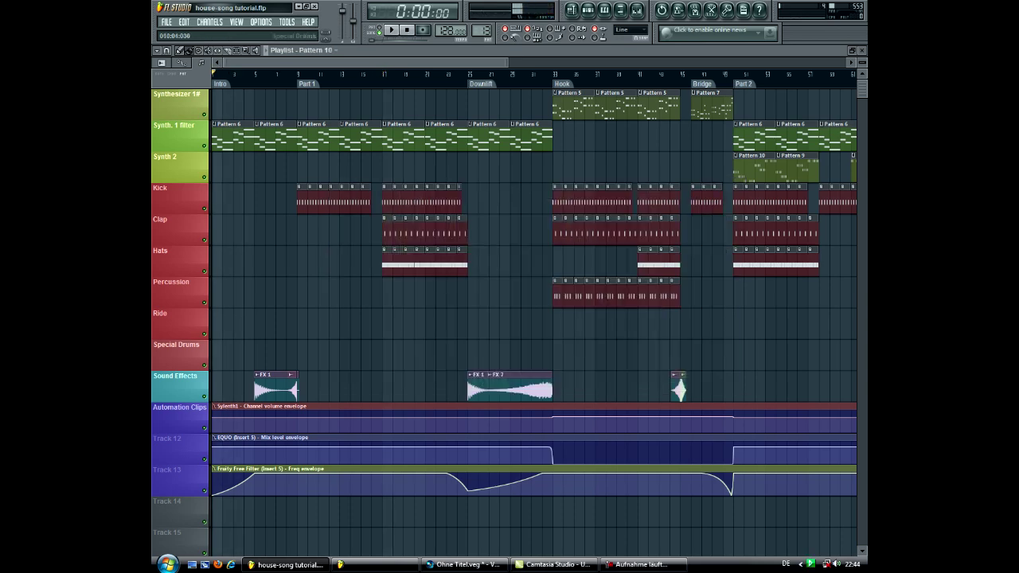
pyautogui.press('F9')
pyautogui.click(659, 272)
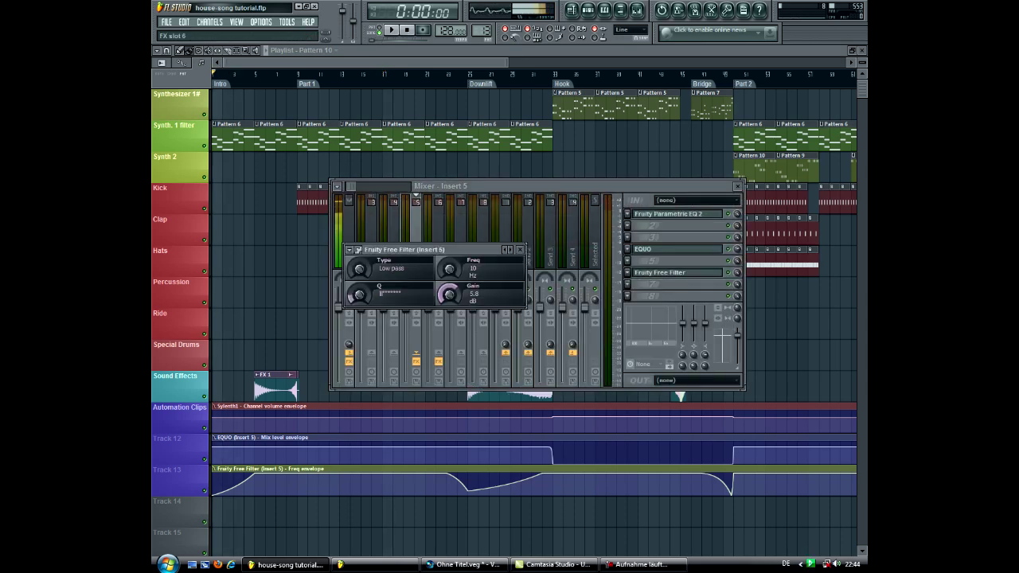
# Point out Fruity Free Filter among the plugins available for effect slot 8, and play the intro with the existing filter's settings displayed.
pyautogui.click(627, 295)
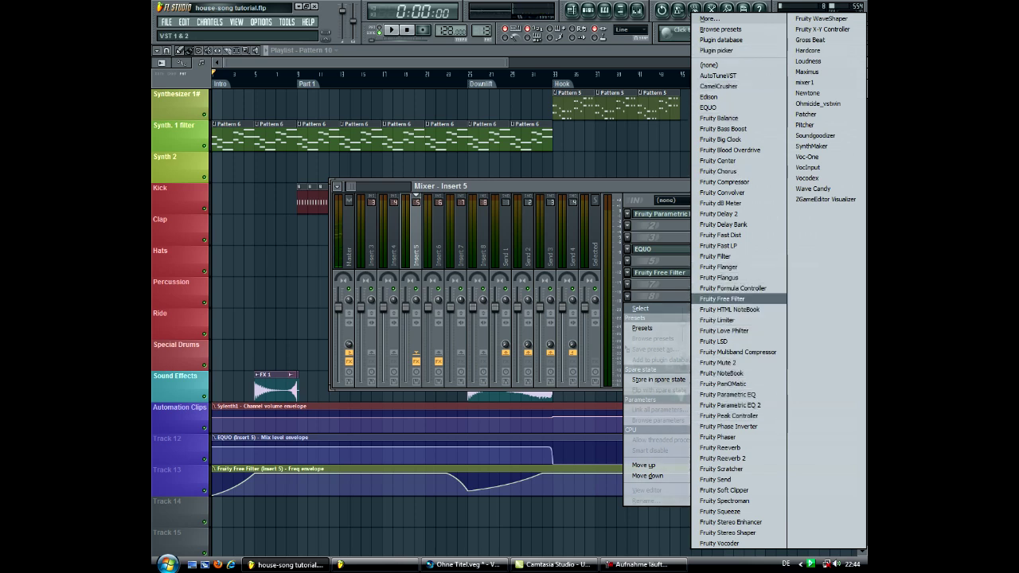
pyautogui.click(722, 299)
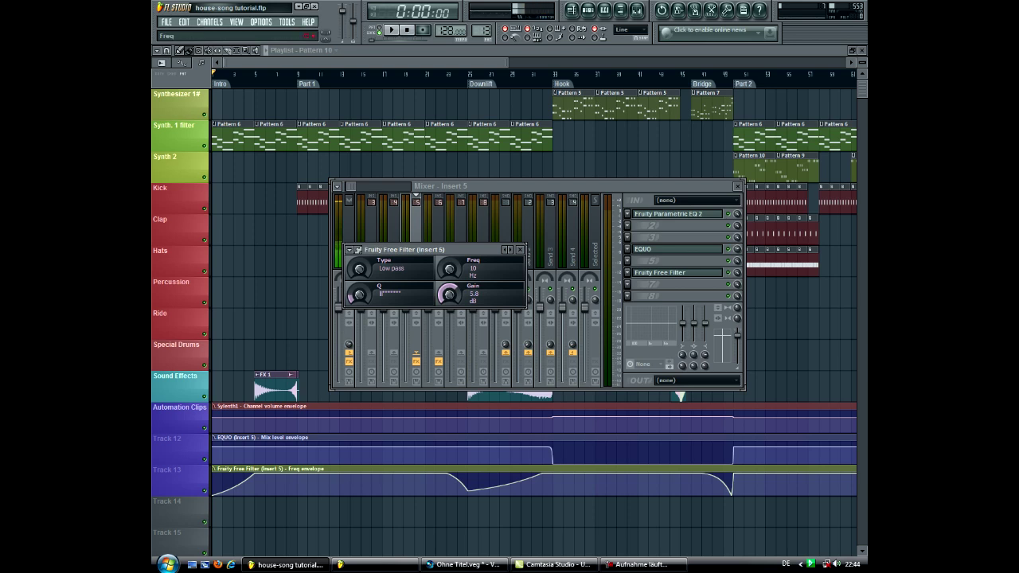
pyautogui.press('space')
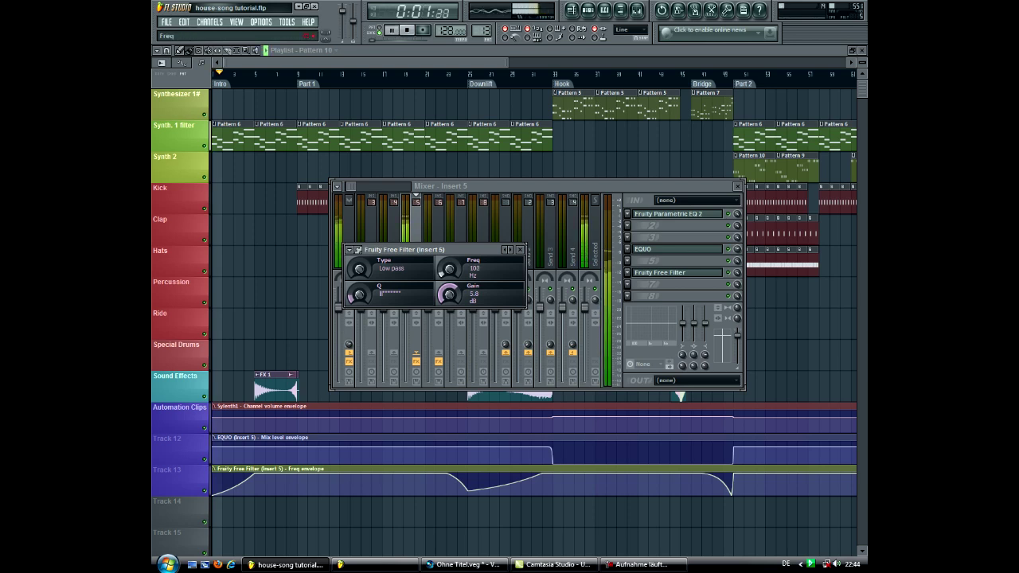